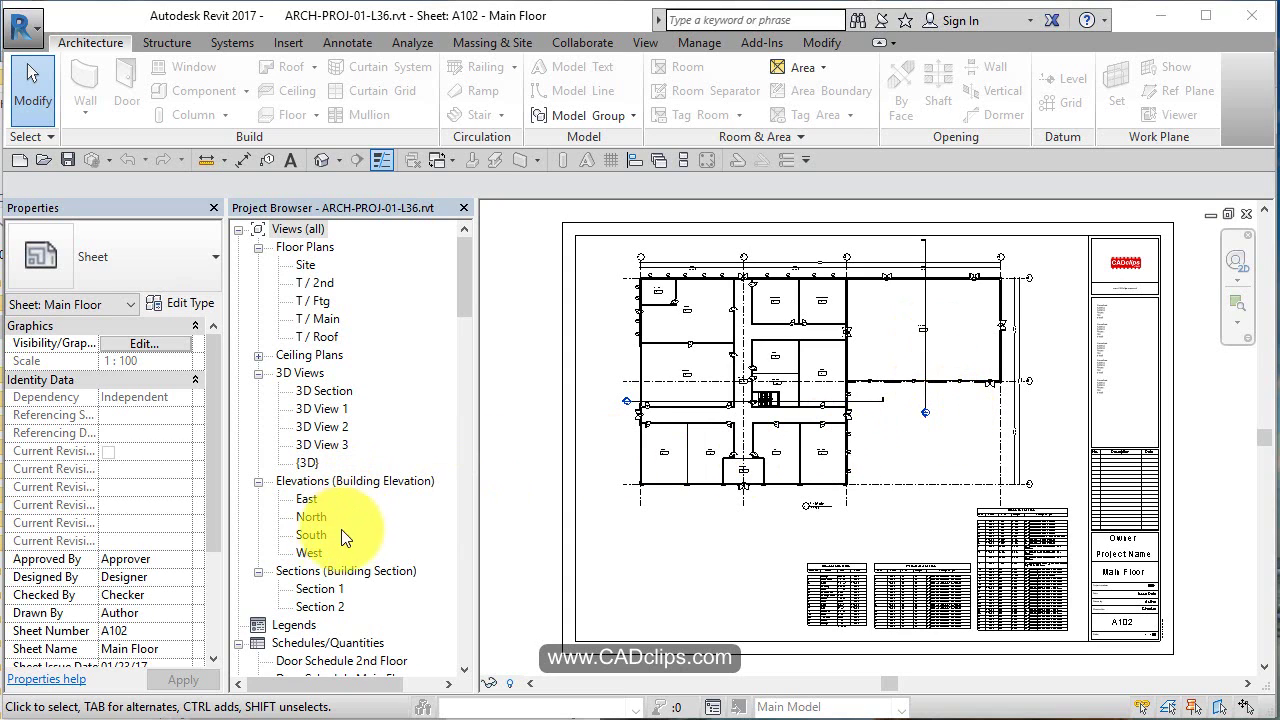
# In the Section 1 view, place a Wall Section callout around the full height of the leftmost exterior wall.
pyautogui.doubleClick(331, 589)
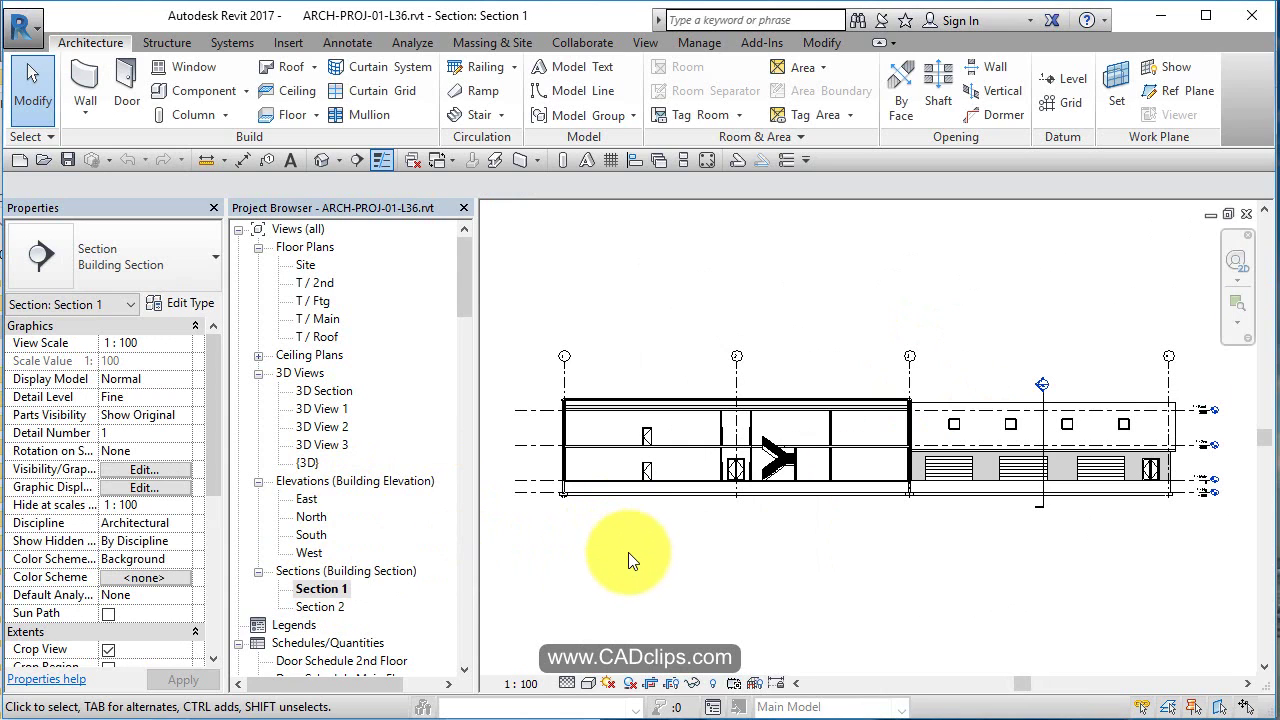
pyautogui.moveTo(628, 617); pyautogui.dragTo(731, 604, button='middle')
pyautogui.scroll(4, 665, 445)
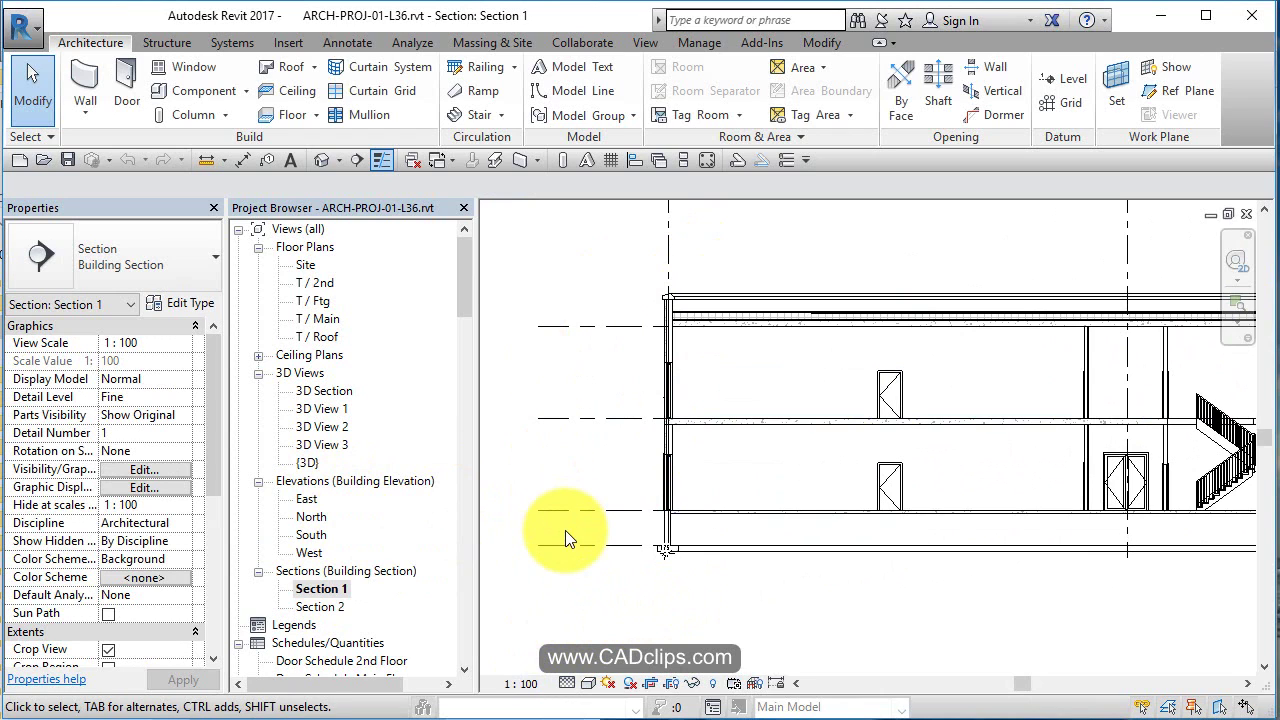
pyautogui.click(646, 43)
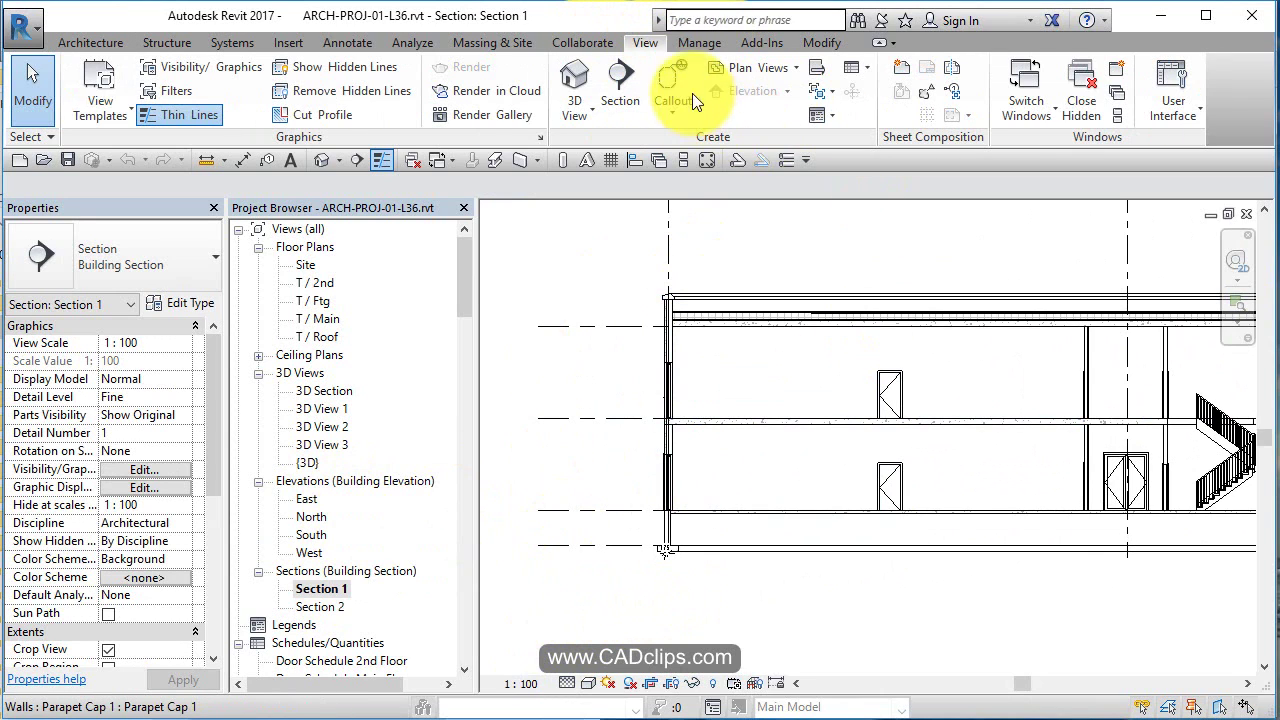
pyautogui.click(675, 75)
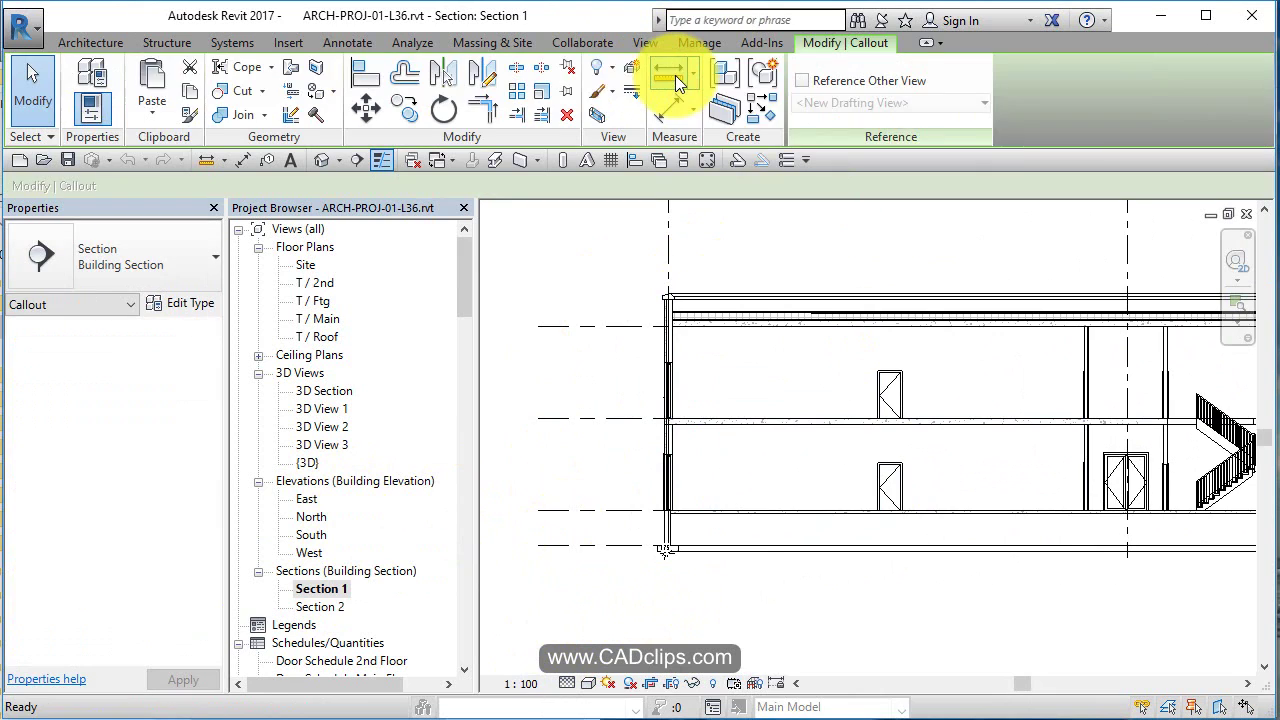
pyautogui.click(191, 250)
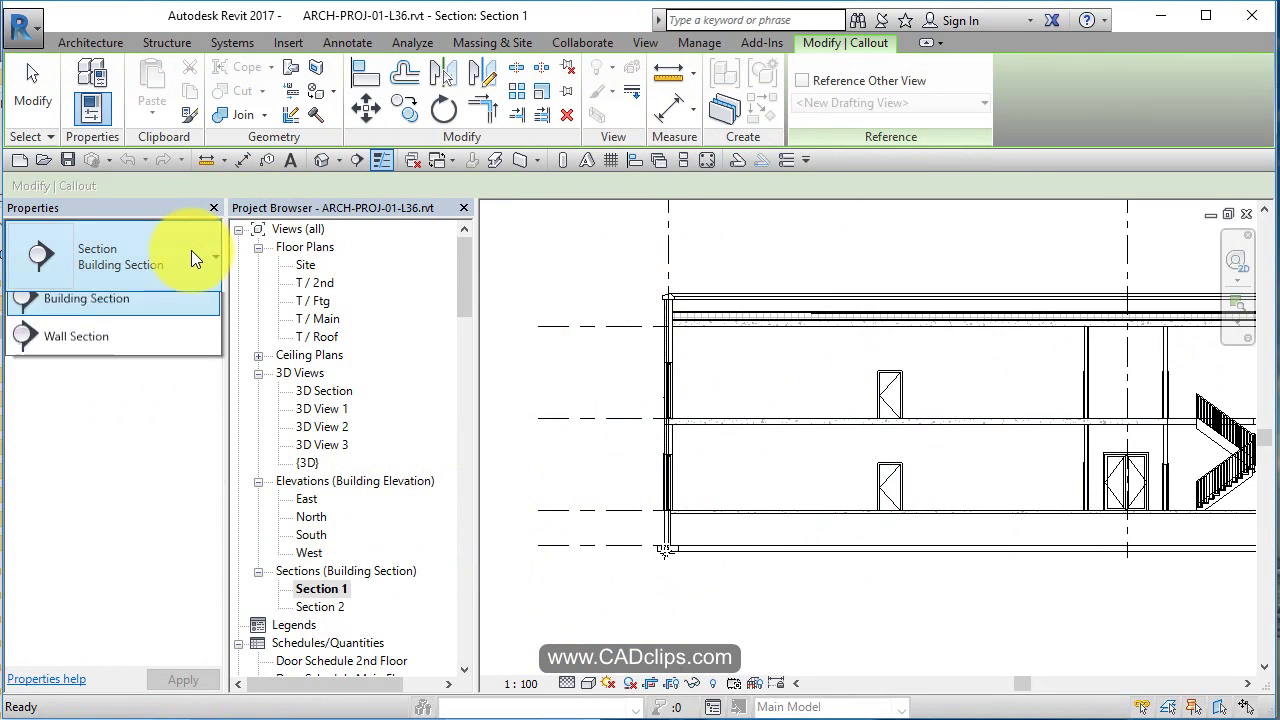
pyautogui.click(94, 460)
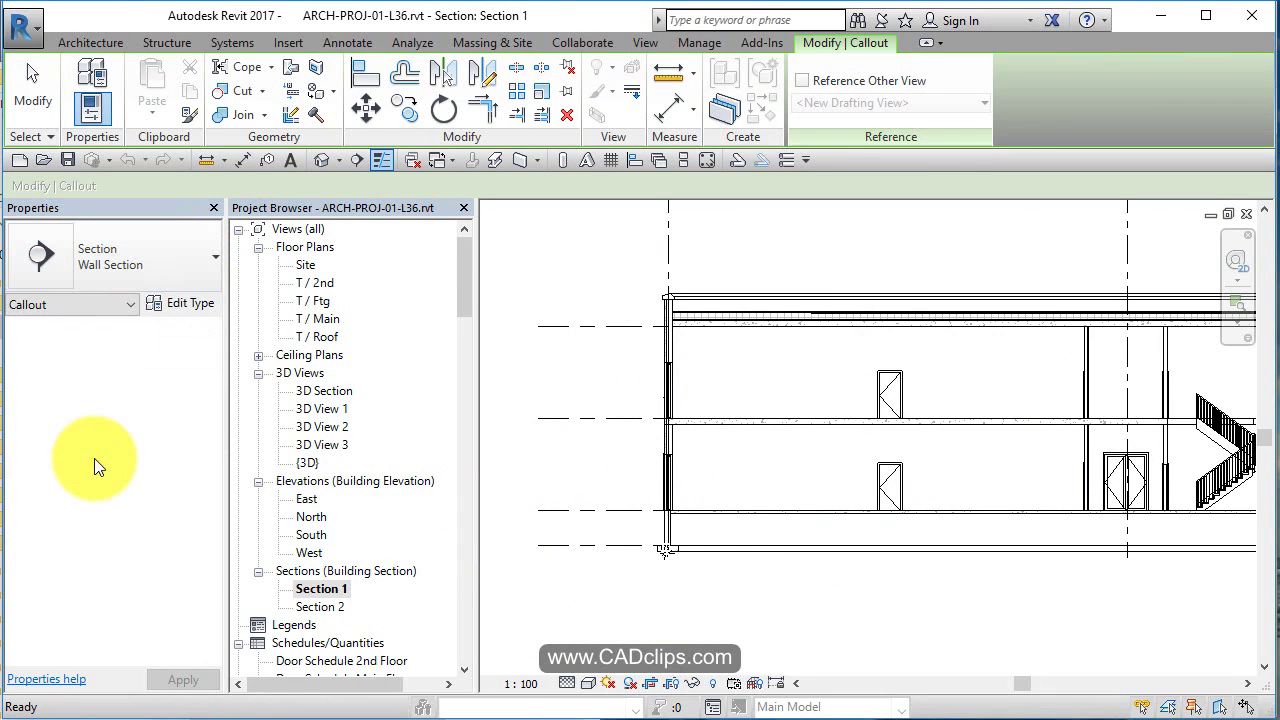
pyautogui.click(696, 259)
pyautogui.click(642, 590)
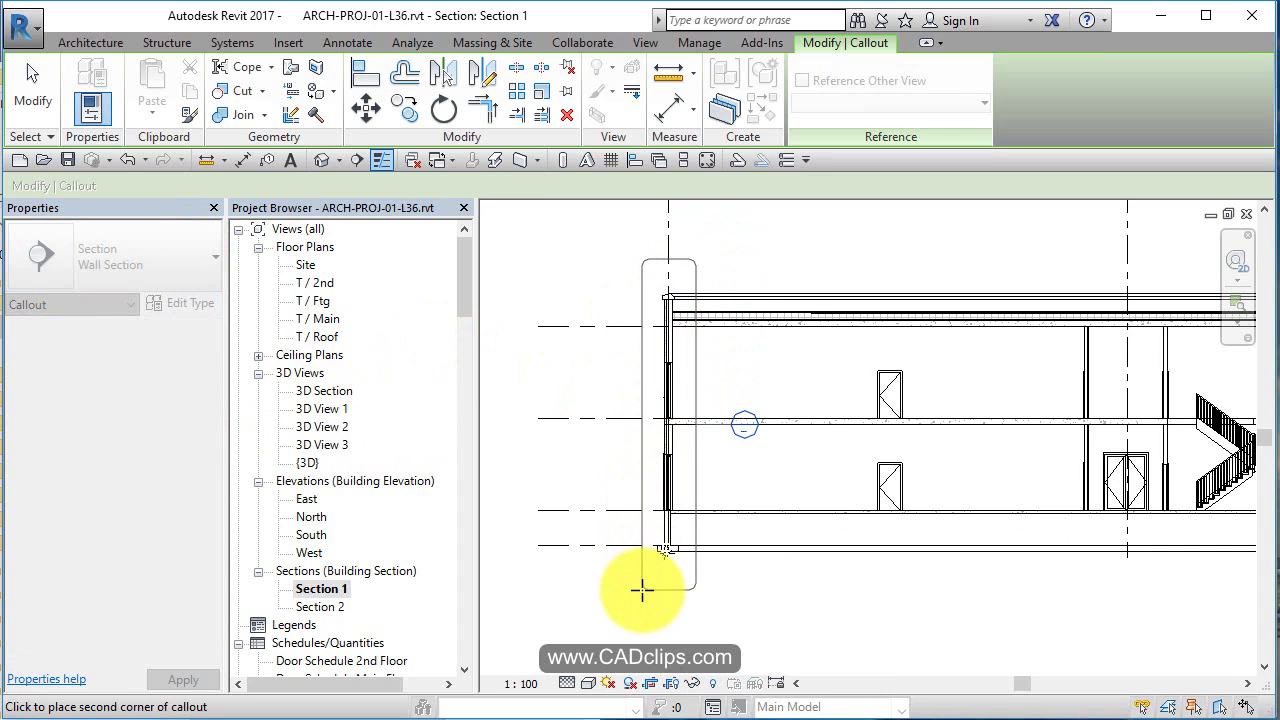
pyautogui.press('Escape')
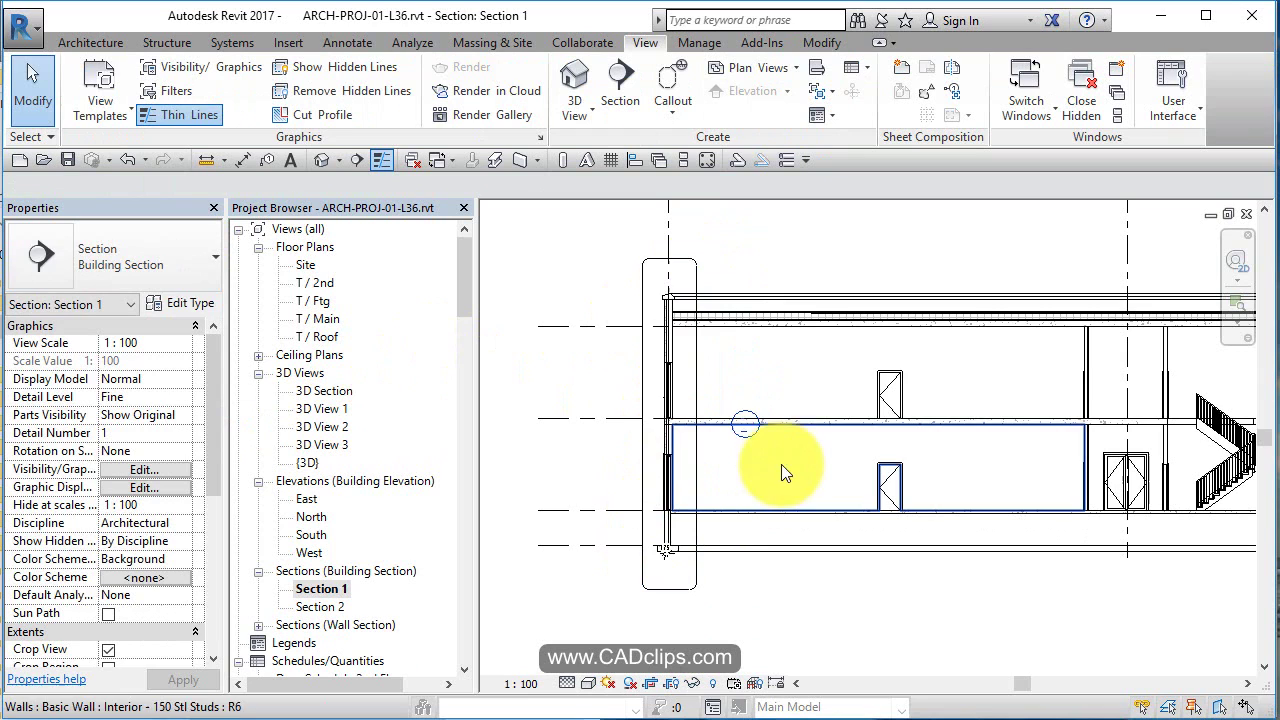
# Move the wall section callout's head to the upper left, outside the callout boundary.
pyautogui.click(730, 425)
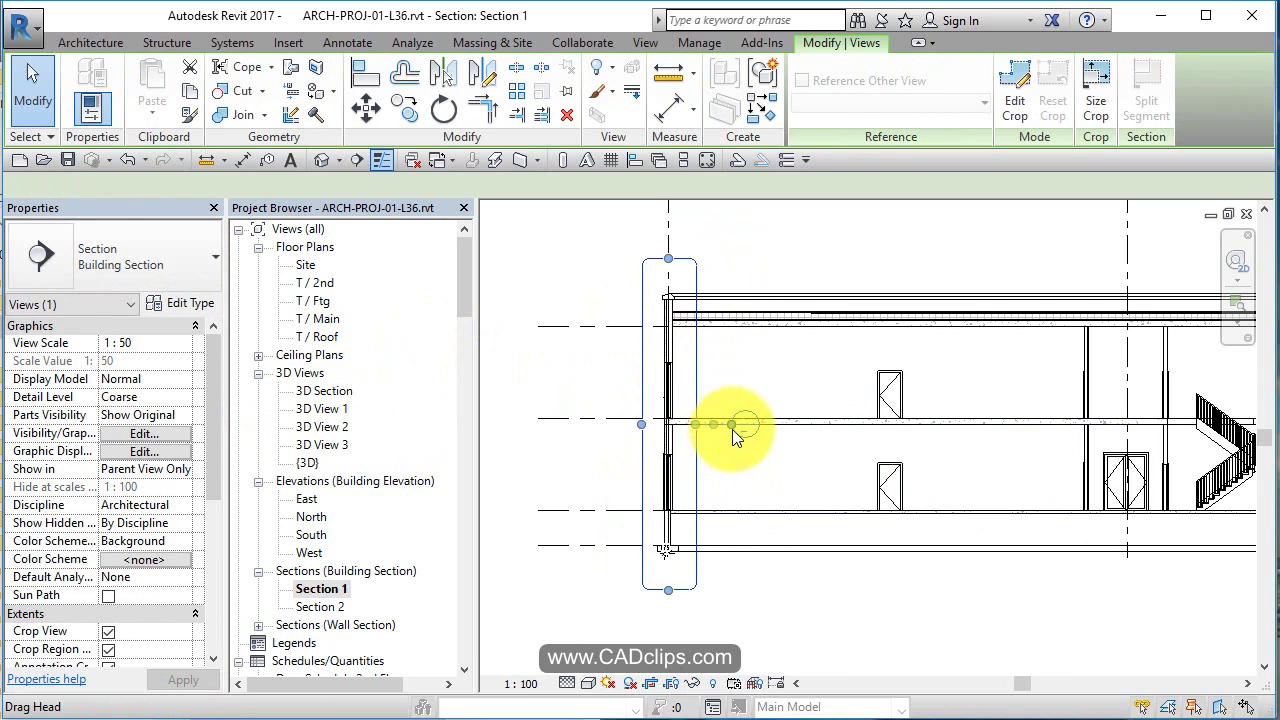
pyautogui.moveTo(652, 229); pyautogui.dragTo(600, 234)
pyautogui.press('Escape')
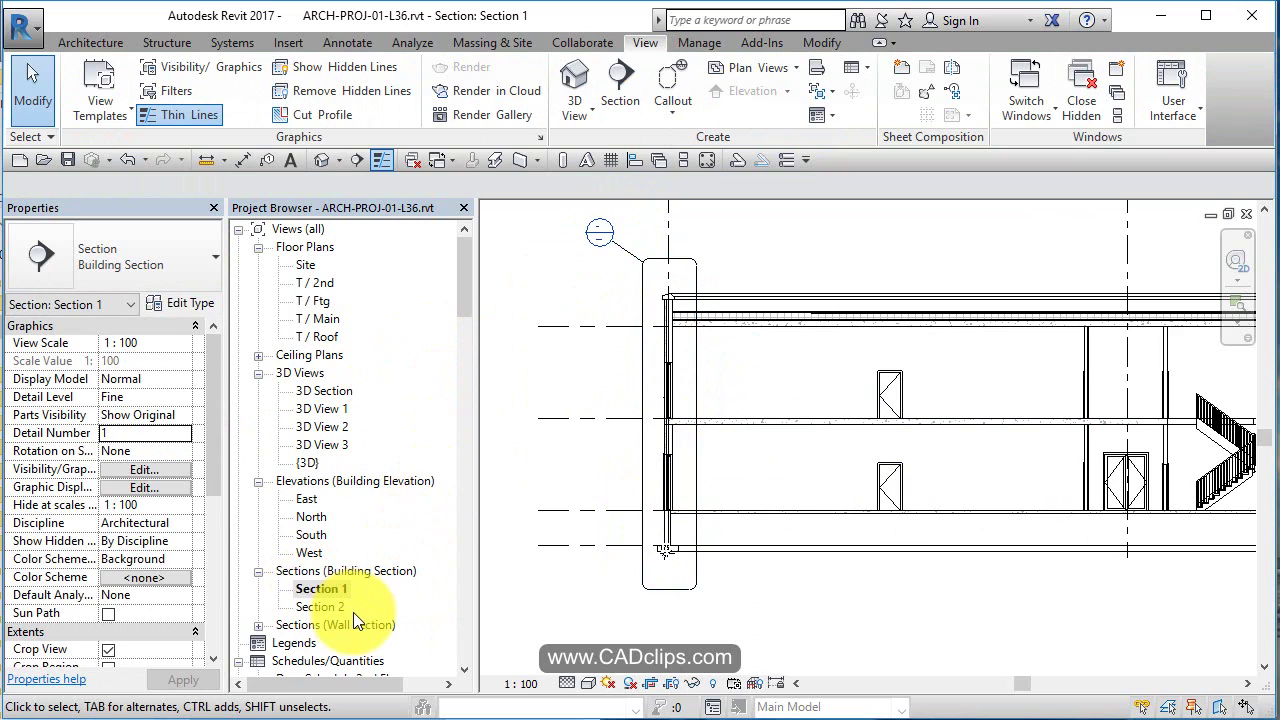
# Rename the new wall section callout view as "Exterior Wall Section".
pyautogui.scroll(-1, 358, 605)
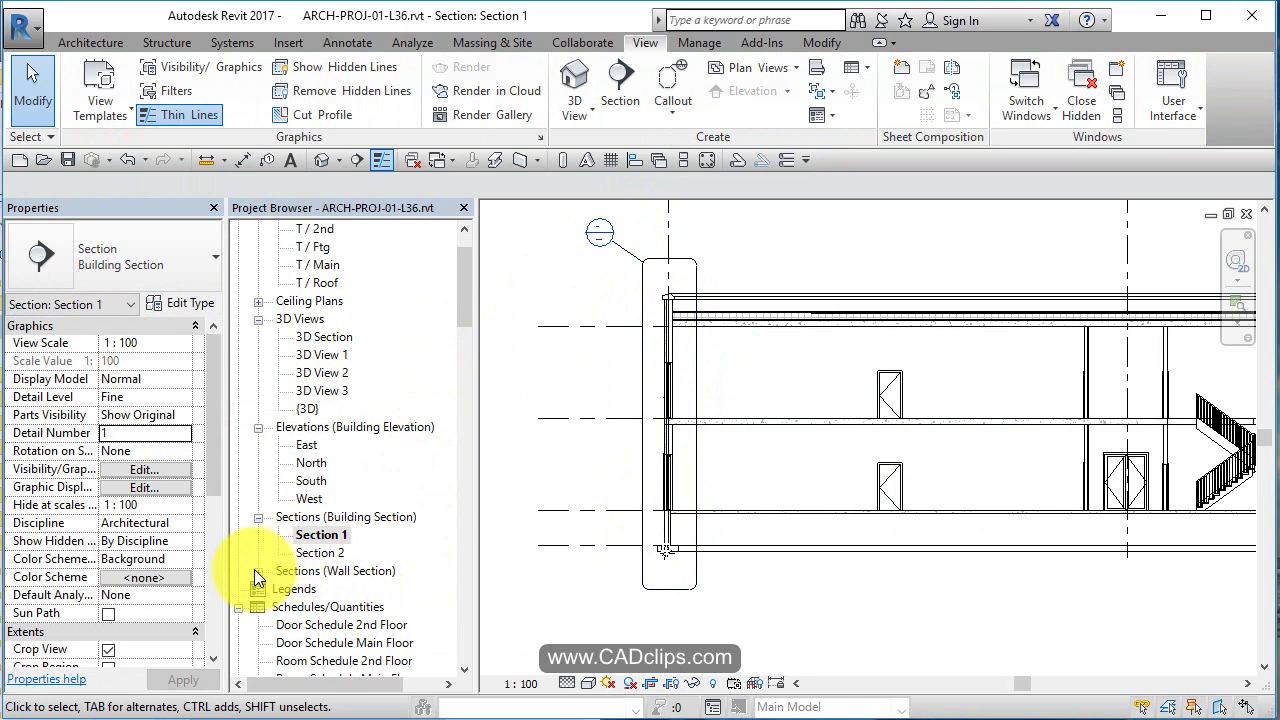
pyautogui.click(259, 572)
pyautogui.rightClick(348, 589)
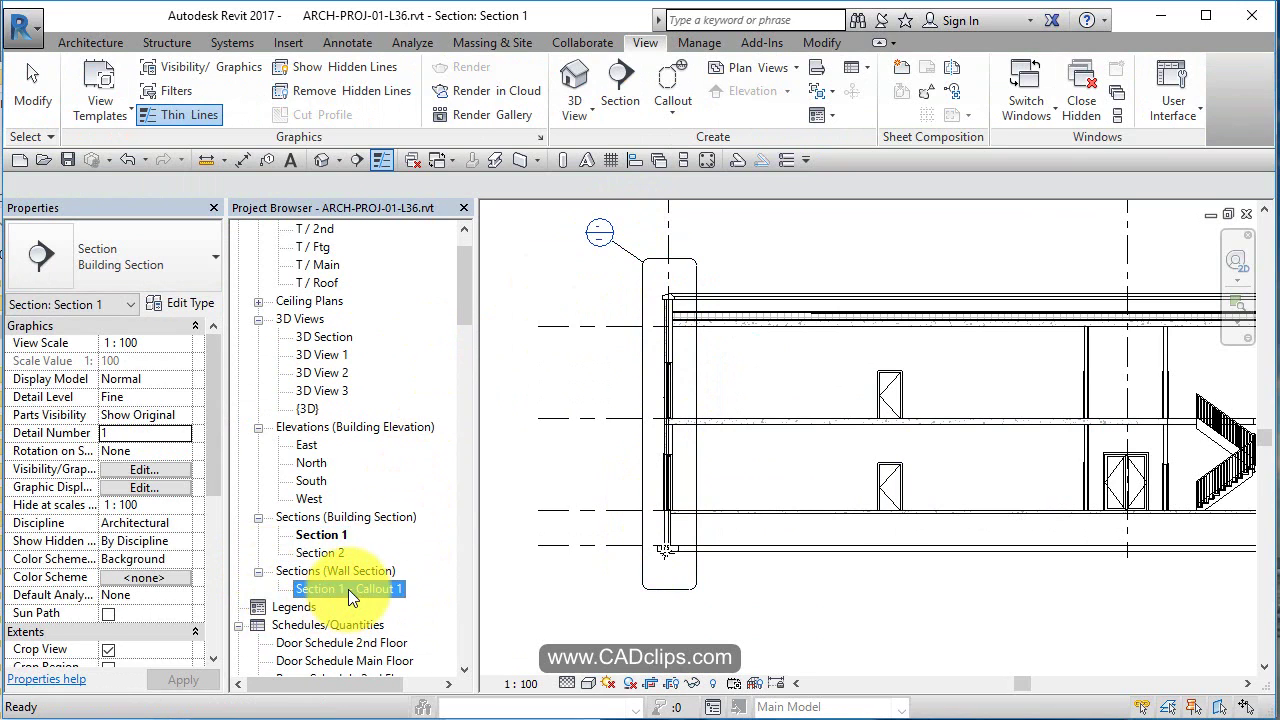
pyautogui.click(427, 465)
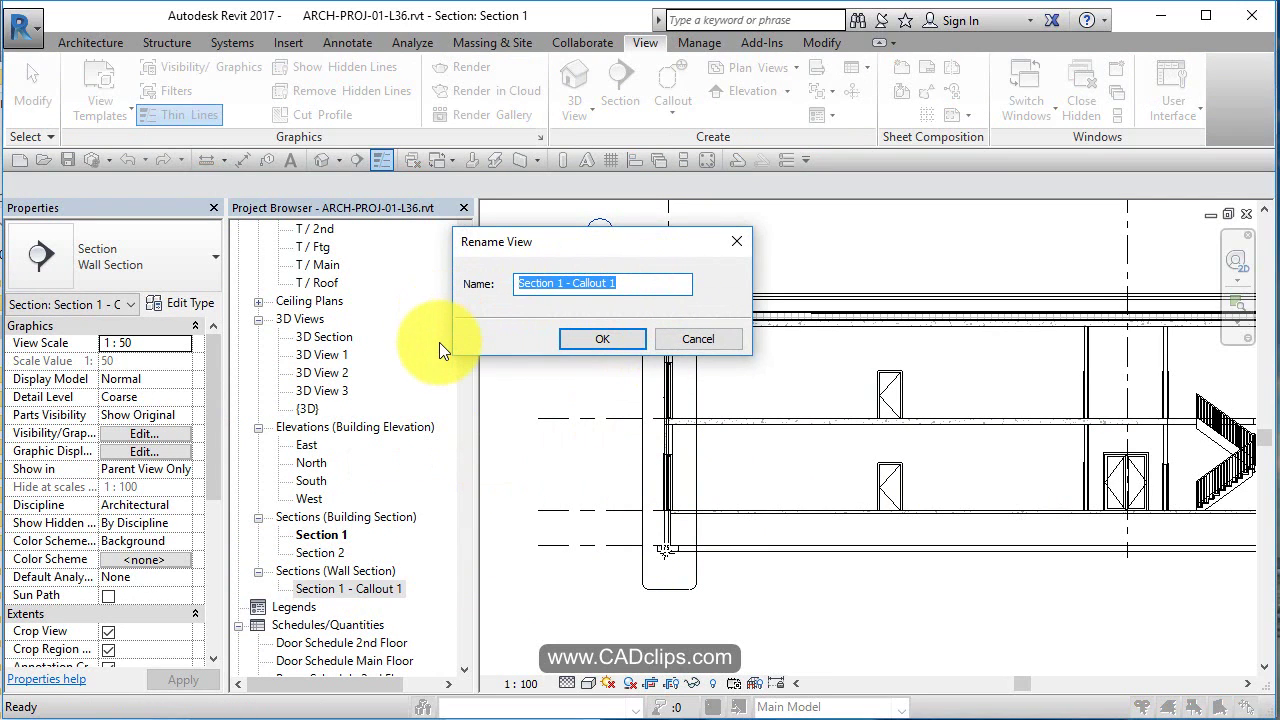
pyautogui.write('Exterior ')
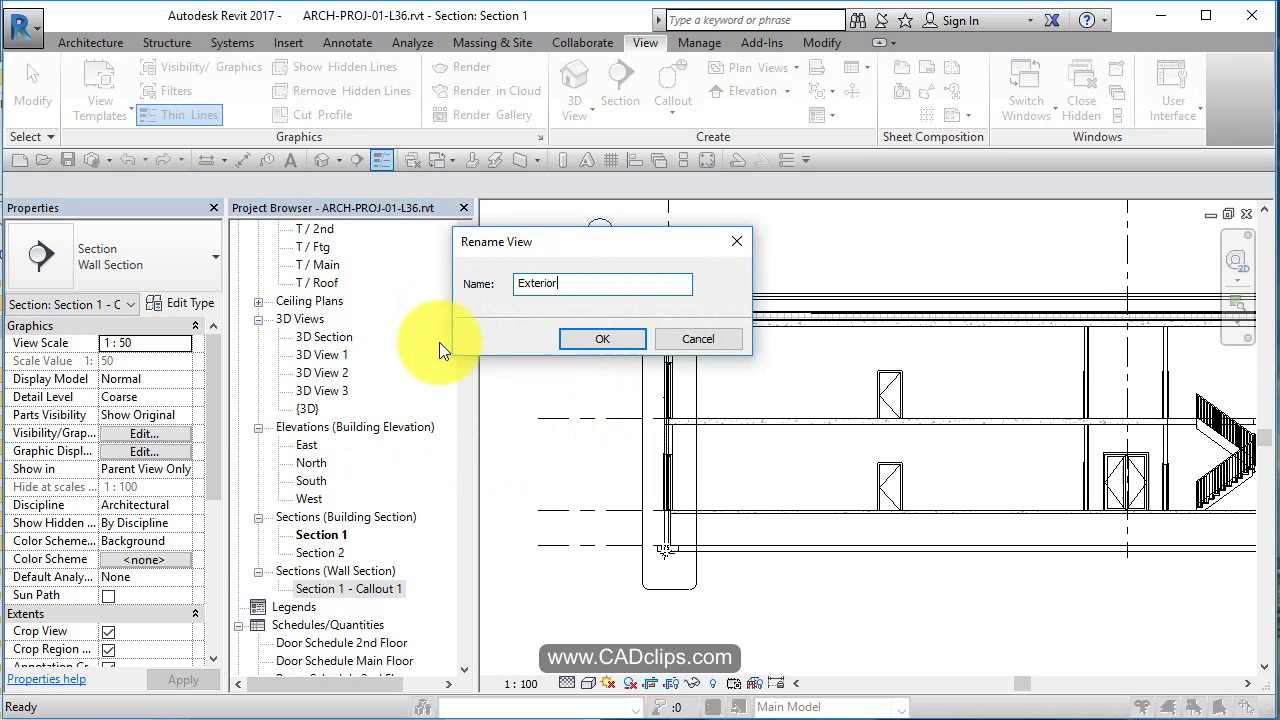
pyautogui.write('Wall Section')
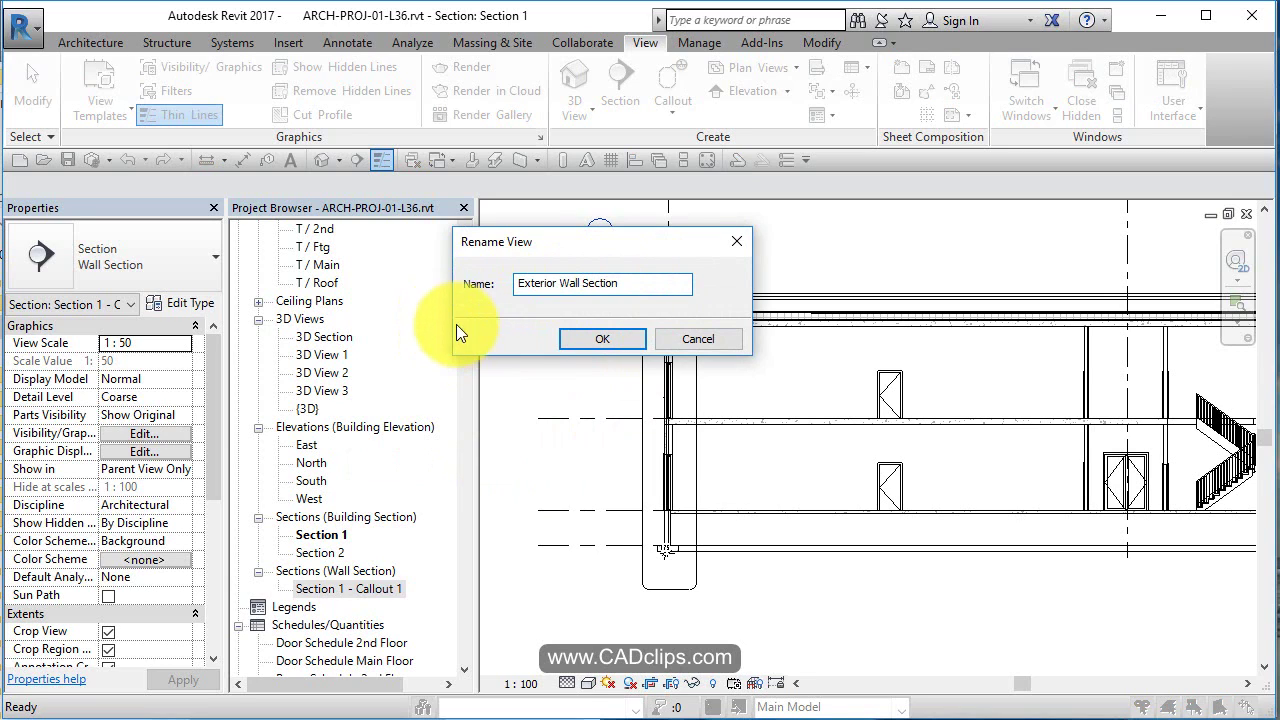
pyautogui.click(610, 338)
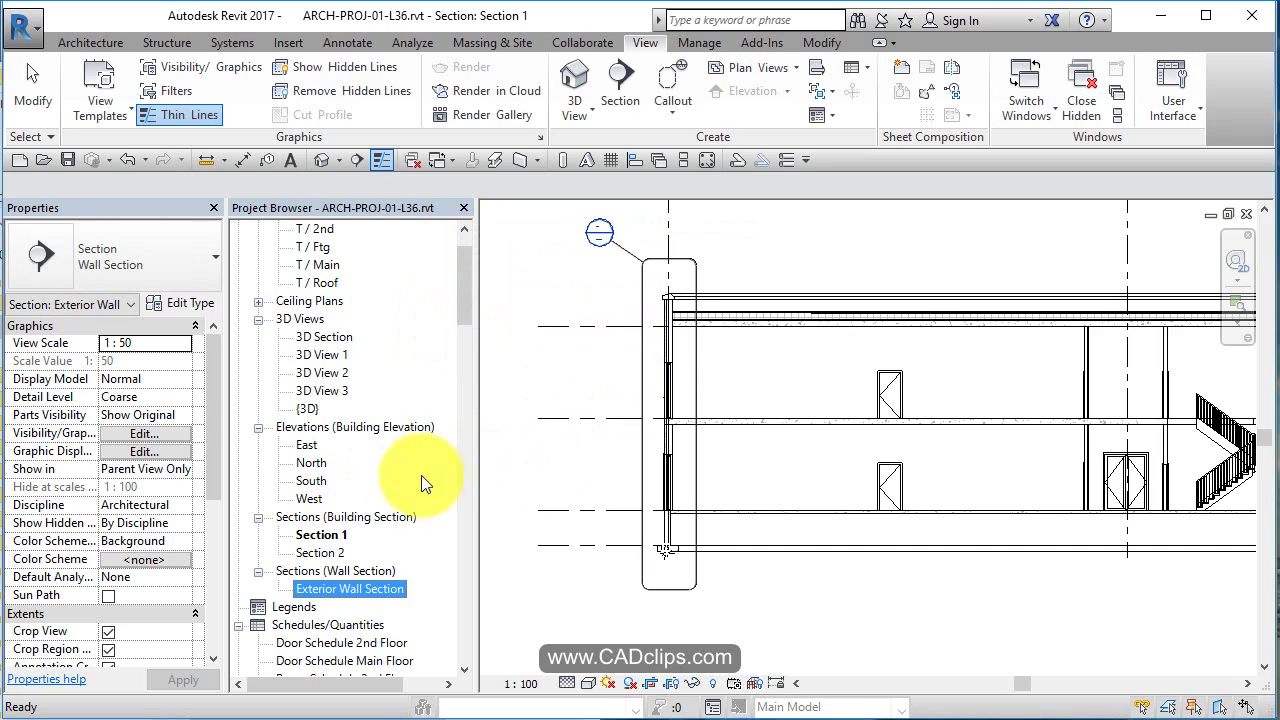
# Open the Exterior Wall Section view and hide its crop region boundary.
pyautogui.doubleClick(600, 233)
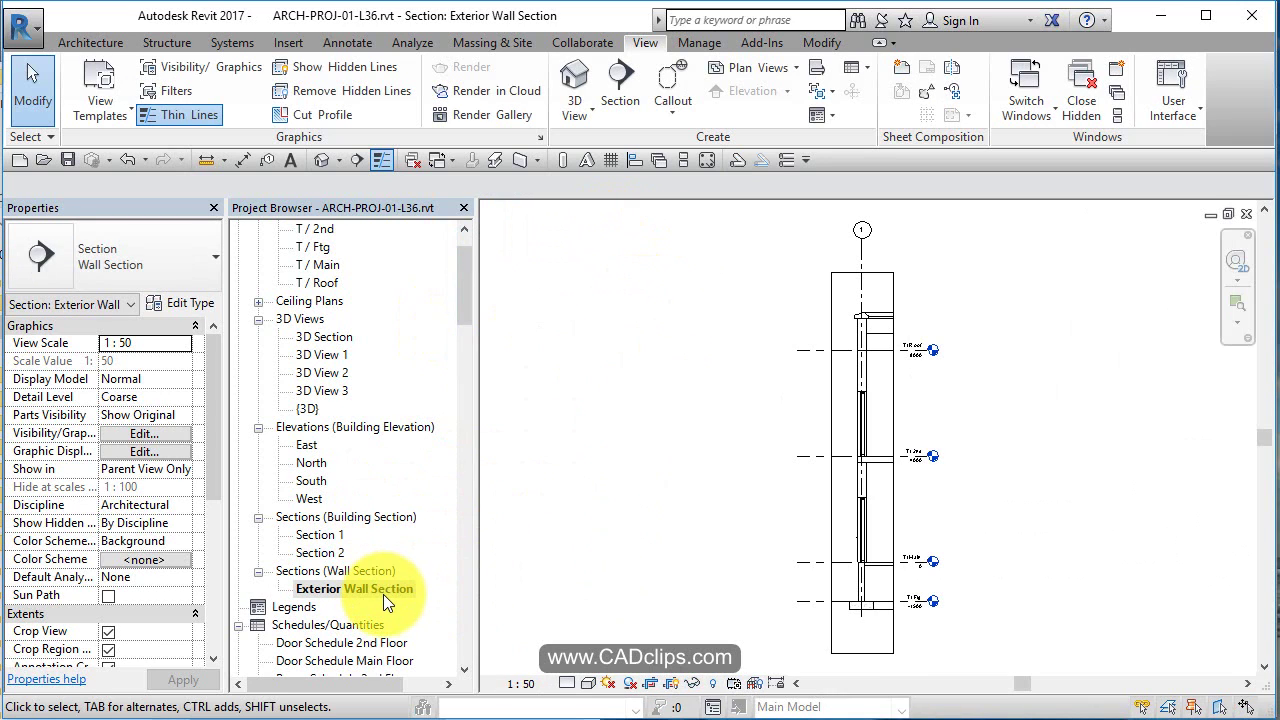
pyautogui.moveTo(918, 457)
pyautogui.mouseDown(button='middle')
pyautogui.moveTo(857, 423)
pyautogui.moveTo(891, 471)
pyautogui.moveTo(866, 471)
pyautogui.mouseUp(button='middle')
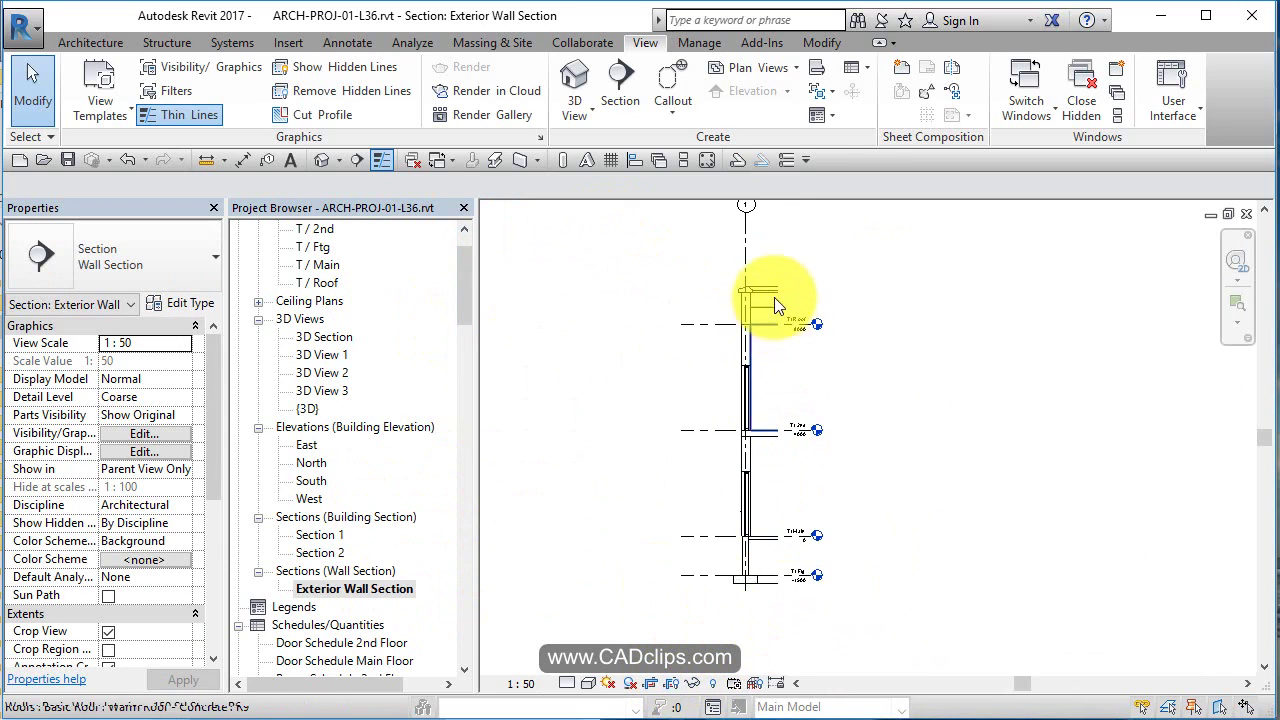
pyautogui.moveTo(787, 319); pyautogui.dragTo(778, 366, button='middle')
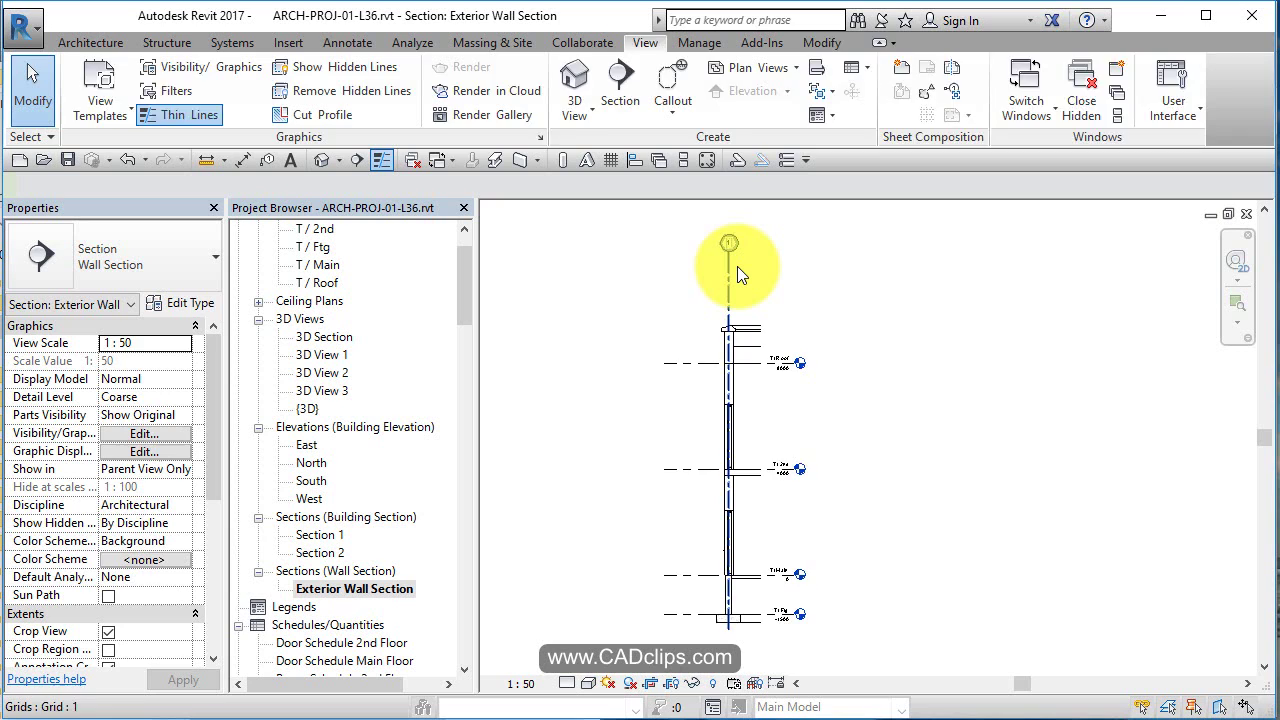
# Shorten grid line 1 by lowering its bubble closer to the parapet.
pyautogui.click(737, 266)
pyautogui.scroll(2, 732, 262)
pyautogui.moveTo(727, 252); pyautogui.dragTo(729, 300)
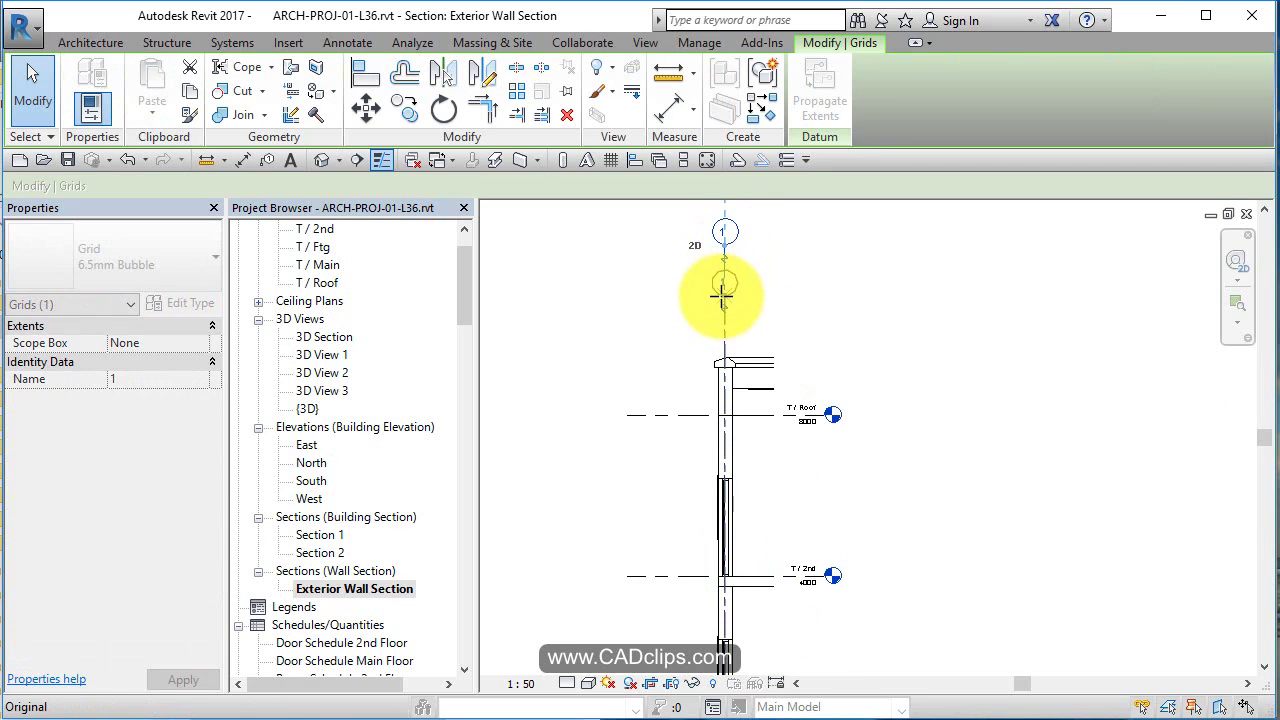
pyautogui.click(851, 354)
pyautogui.scroll(-3, 800, 350)
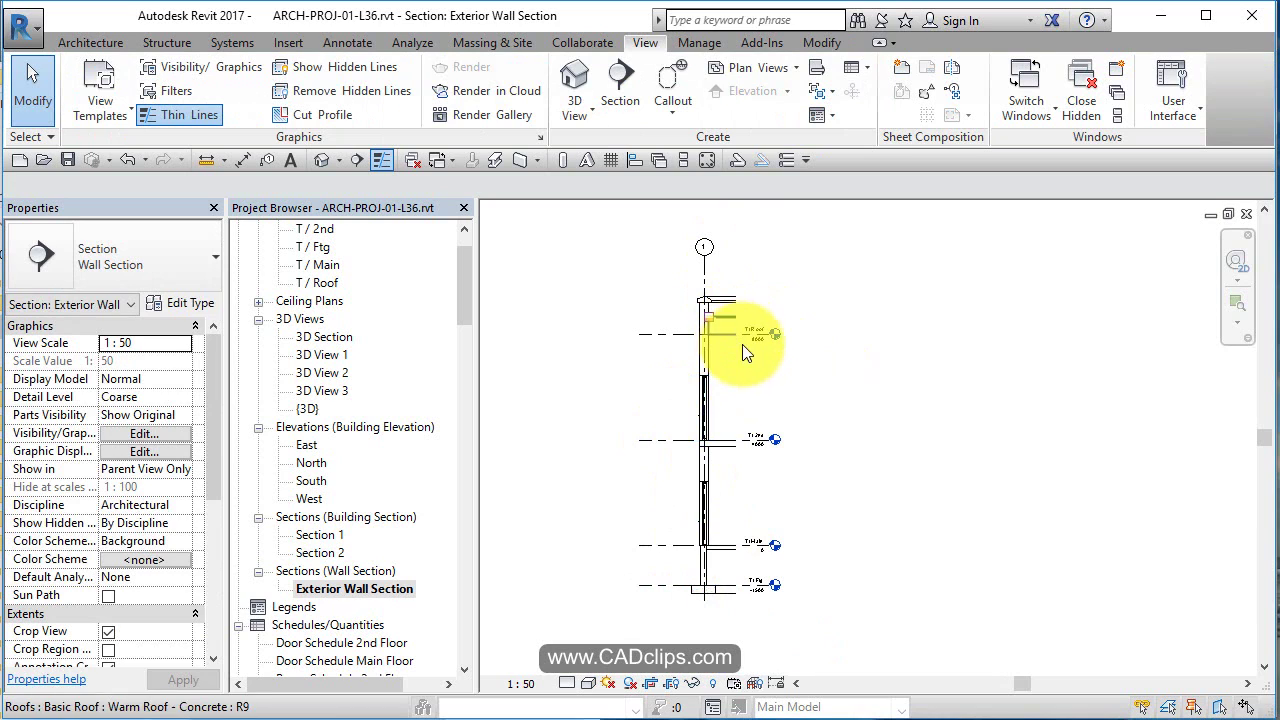
# Place a Detail type callout around the parapet and roof junction, extending just below the T / Roof level.
pyautogui.click(670, 72)
pyautogui.click(179, 279)
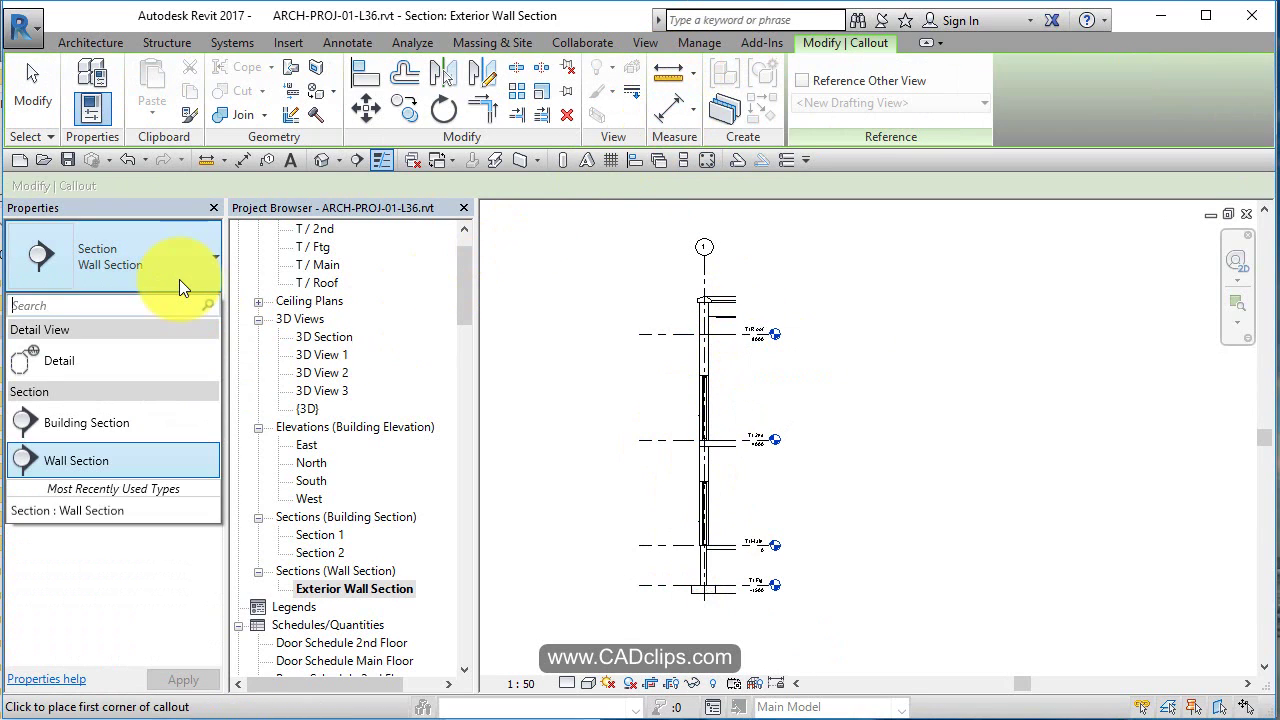
pyautogui.click(65, 360)
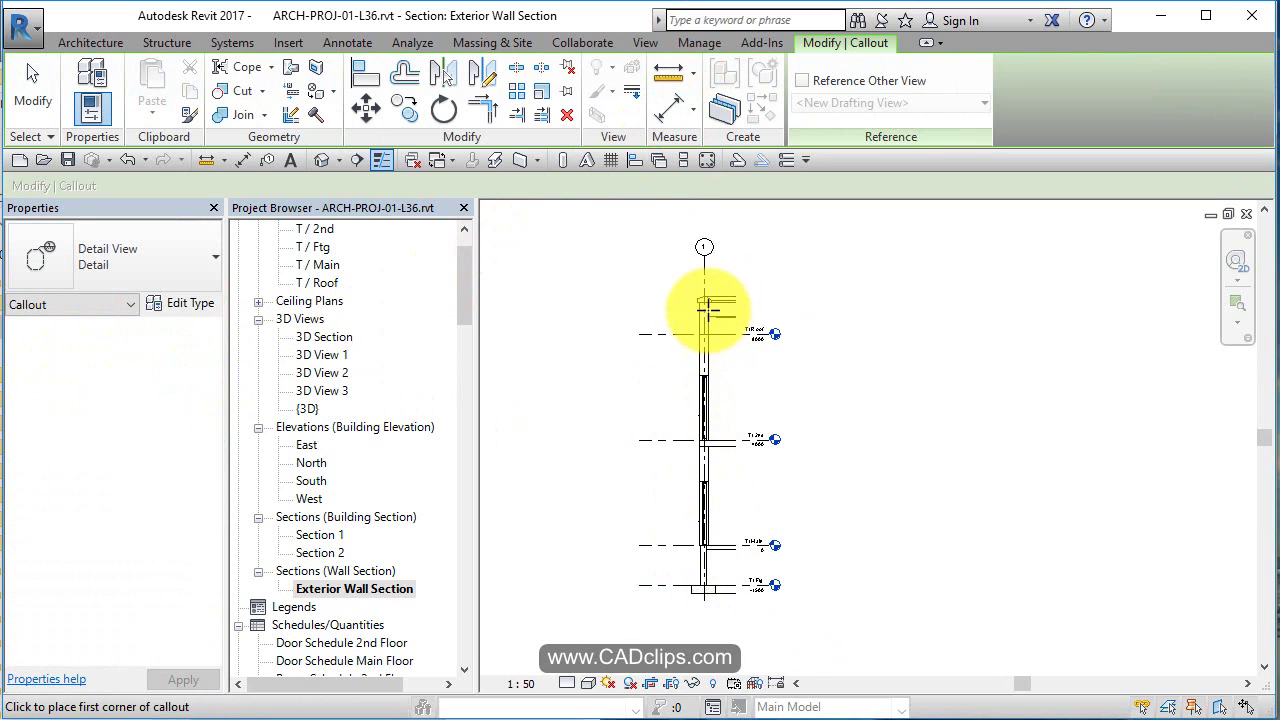
pyautogui.scroll(2, 705, 290)
pyautogui.click(655, 251)
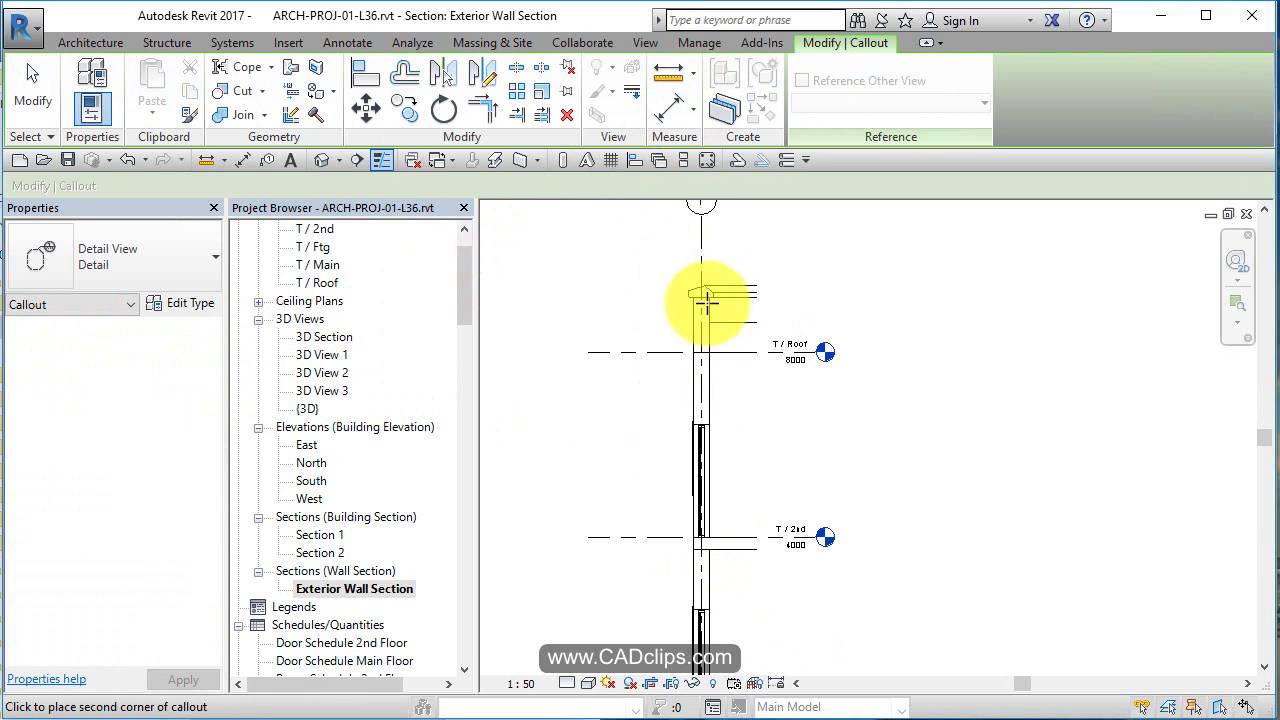
pyautogui.click(741, 368)
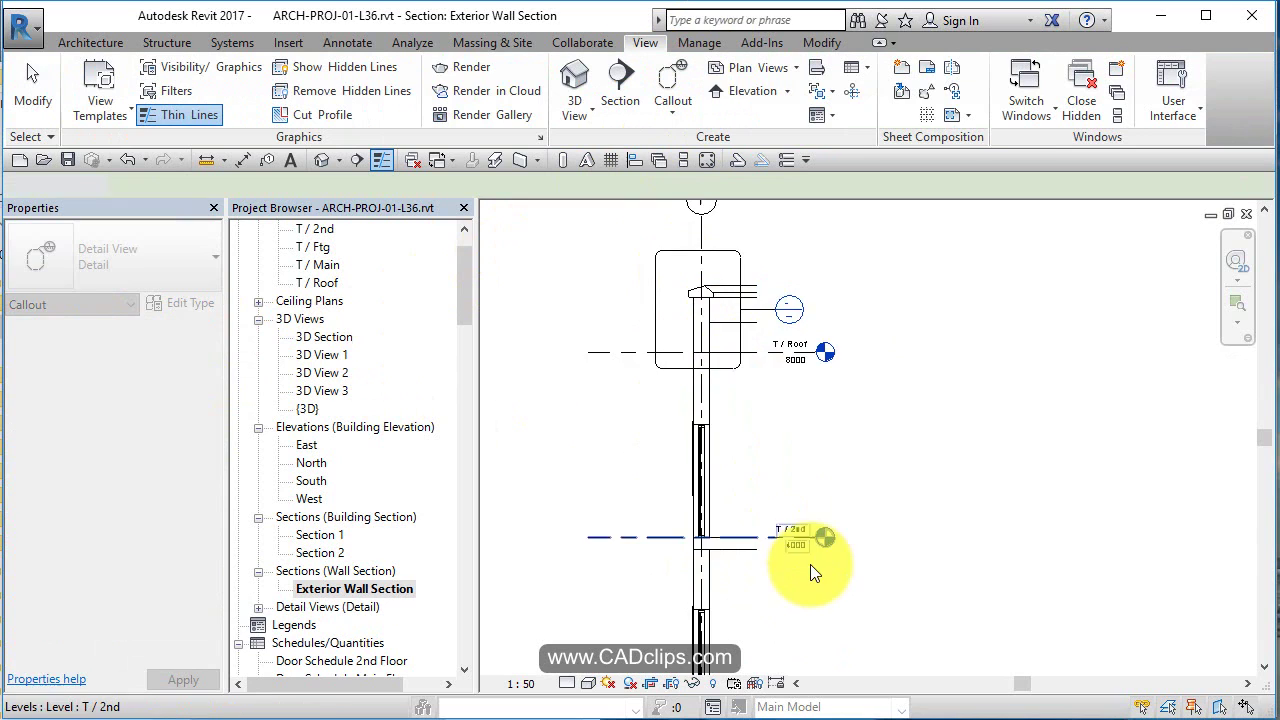
# Place a Detail callout around the wall and floor junction at the T / 2nd level.
pyautogui.moveTo(810, 564); pyautogui.dragTo(785, 265, button='middle')
pyautogui.moveTo(654, 229); pyautogui.dragTo(678, 303, button='middle')
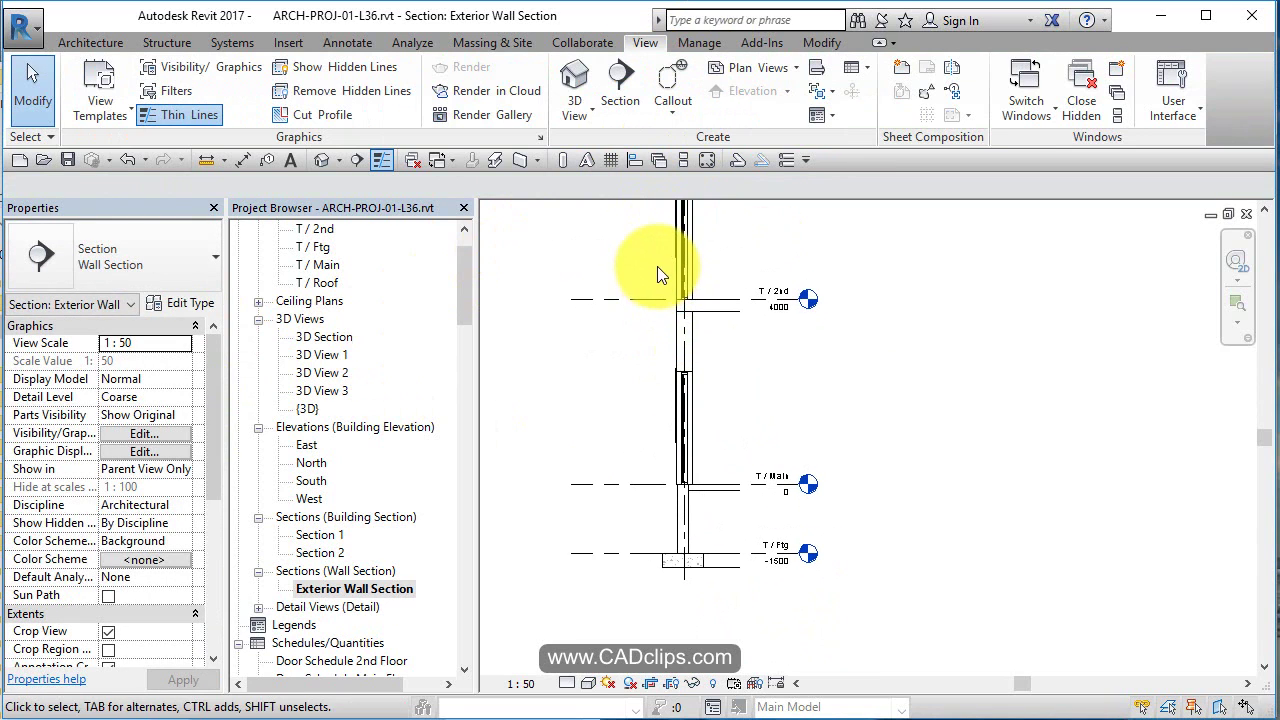
pyautogui.click(684, 81)
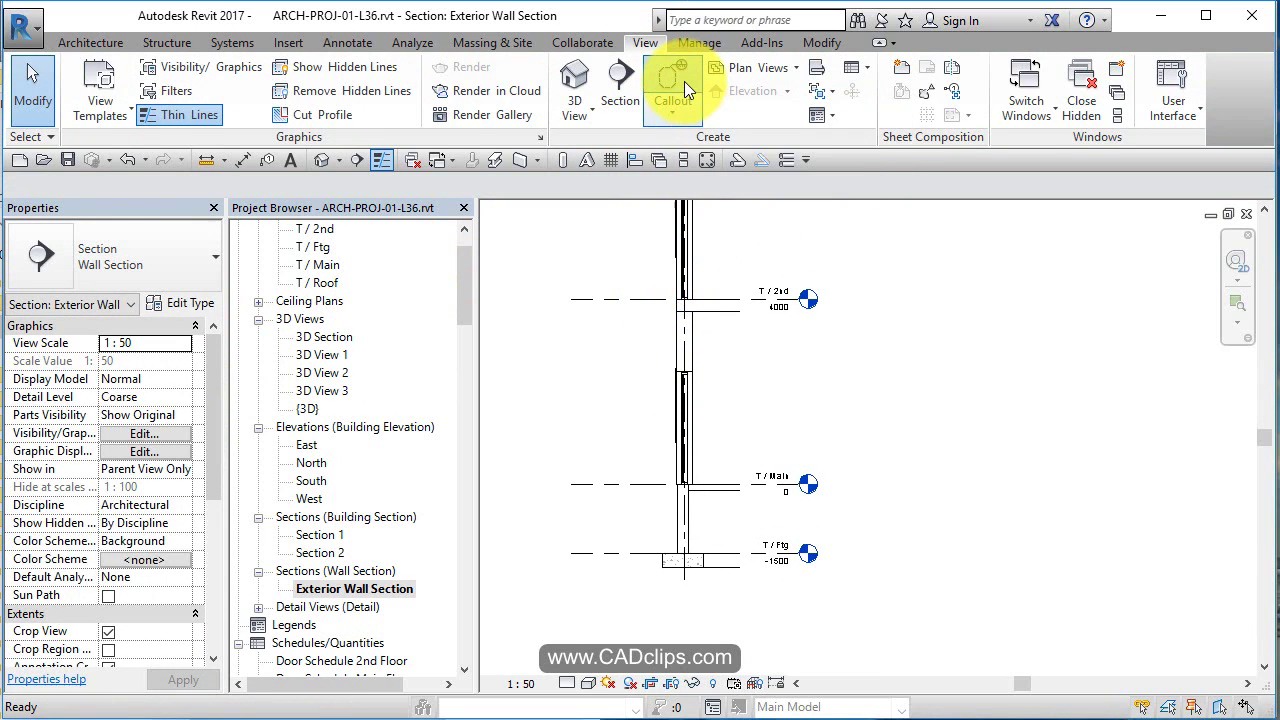
pyautogui.click(652, 266)
pyautogui.click(720, 344)
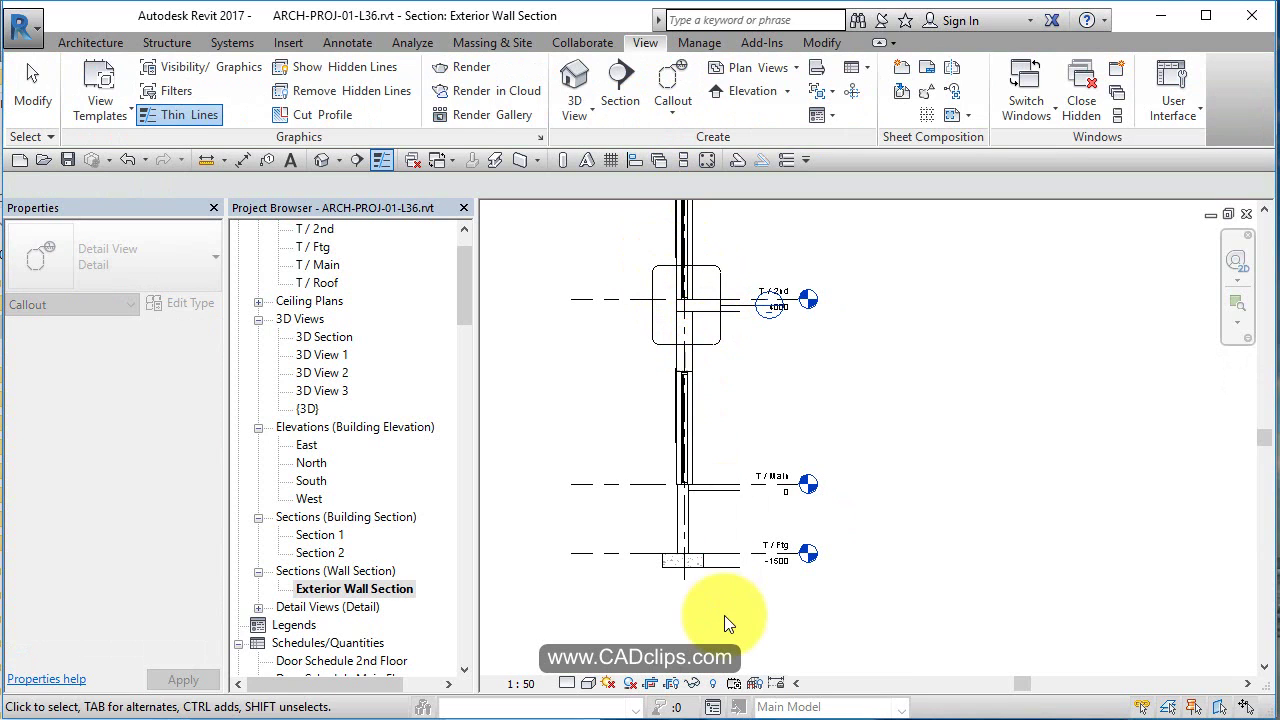
# Place a Detail callout around the foundation wall and footing, from just above T / Main to below T / Ftg.
pyautogui.click(668, 90)
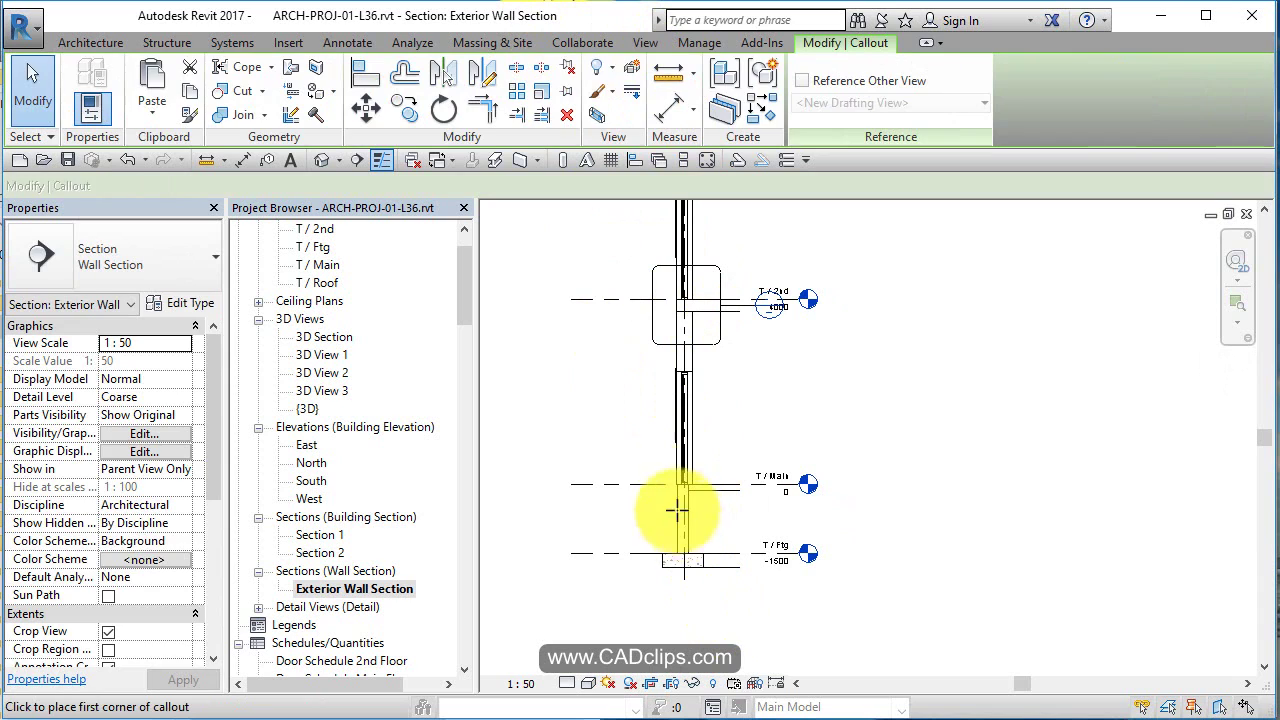
pyautogui.click(645, 464)
pyautogui.click(728, 584)
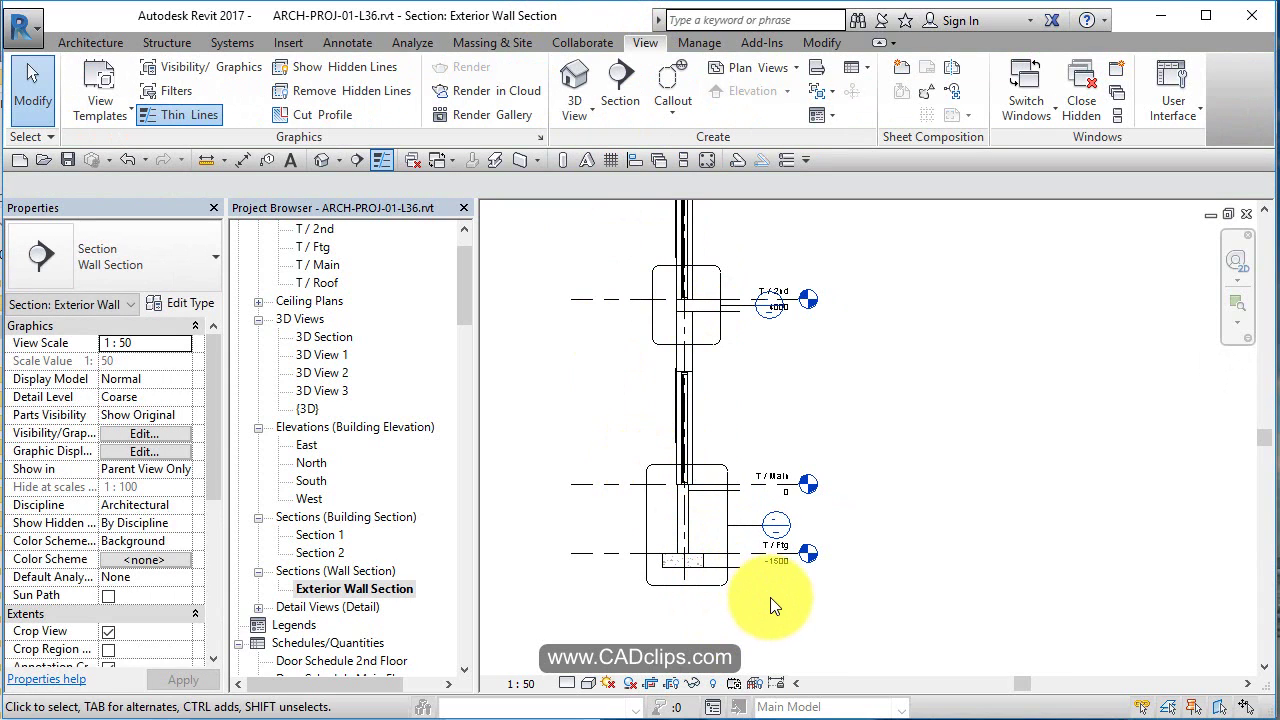
# Move the heads of the footing, second-floor and roof callouts to the upper left, outside their boundaries.
pyautogui.click(731, 545)
pyautogui.moveTo(768, 541); pyautogui.dragTo(630, 420)
pyautogui.click(707, 348)
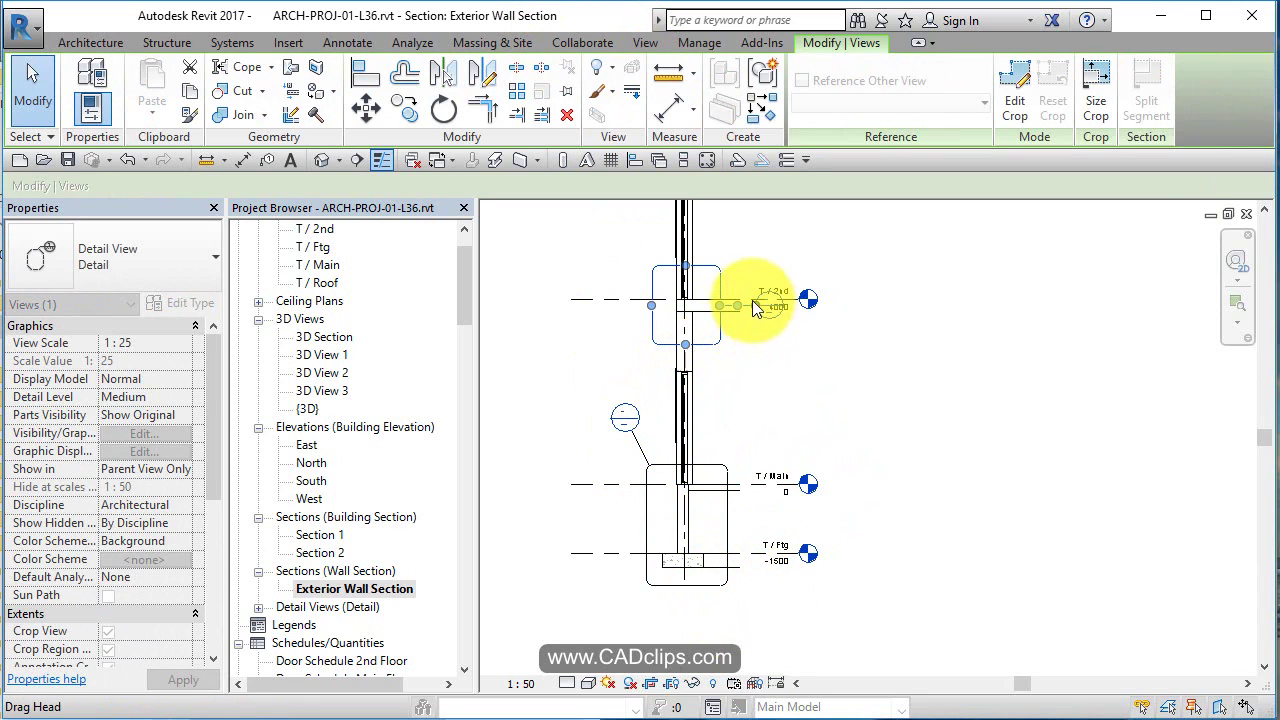
pyautogui.moveTo(752, 300); pyautogui.dragTo(616, 238)
pyautogui.moveTo(794, 348); pyautogui.dragTo(884, 643, button='middle')
pyautogui.click(830, 370)
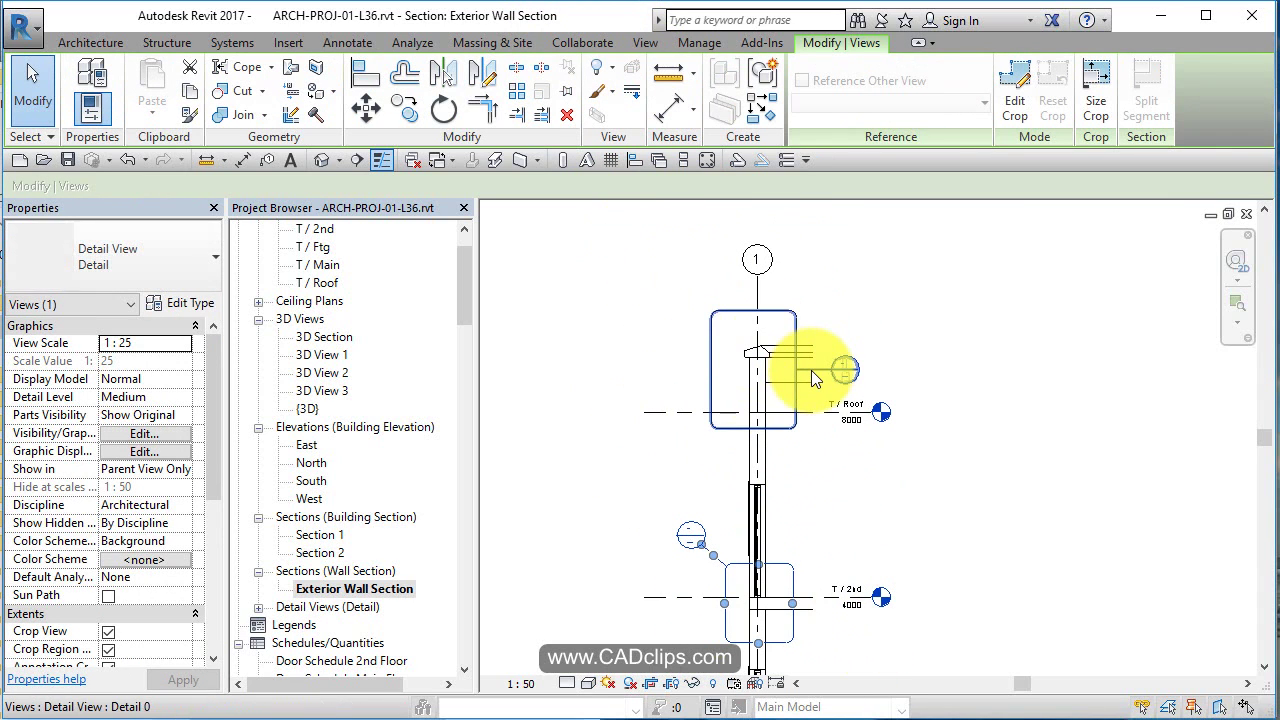
pyautogui.moveTo(833, 372); pyautogui.dragTo(686, 288)
pyautogui.click(830, 337)
pyautogui.scroll(3, 681, 298)
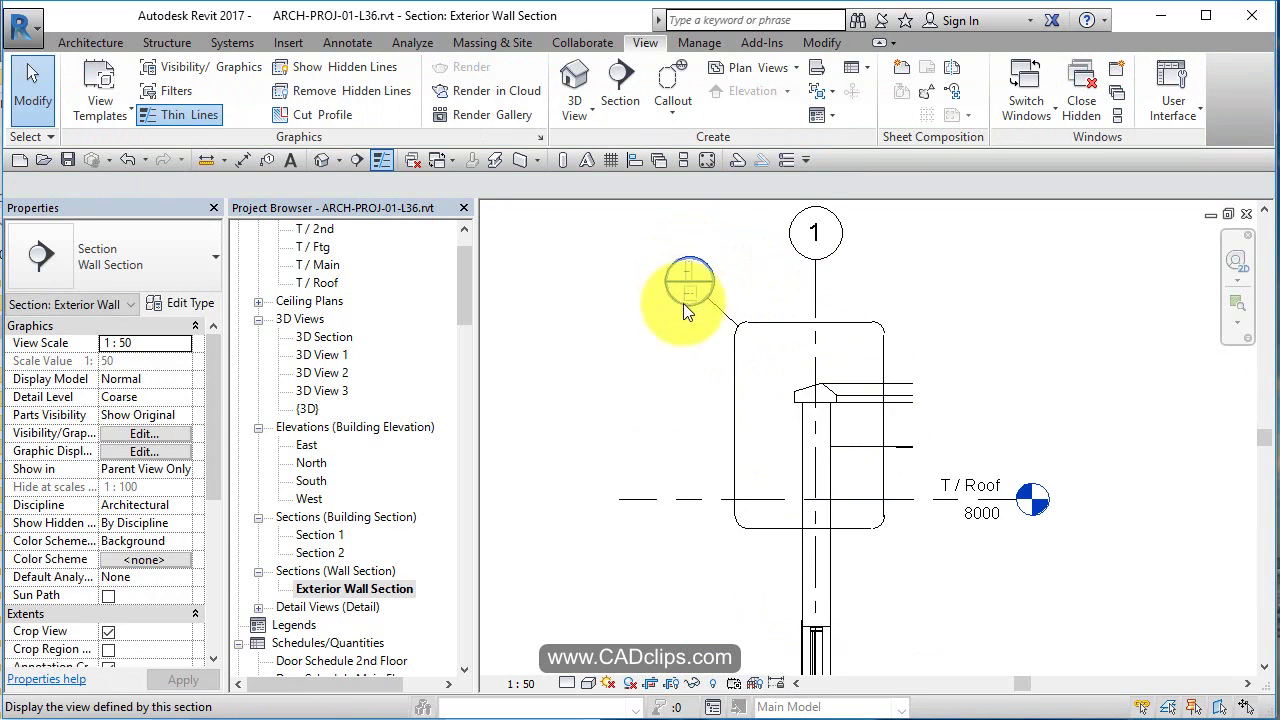
pyautogui.scroll(-2, 744, 428)
pyautogui.scroll(-3, 756, 429)
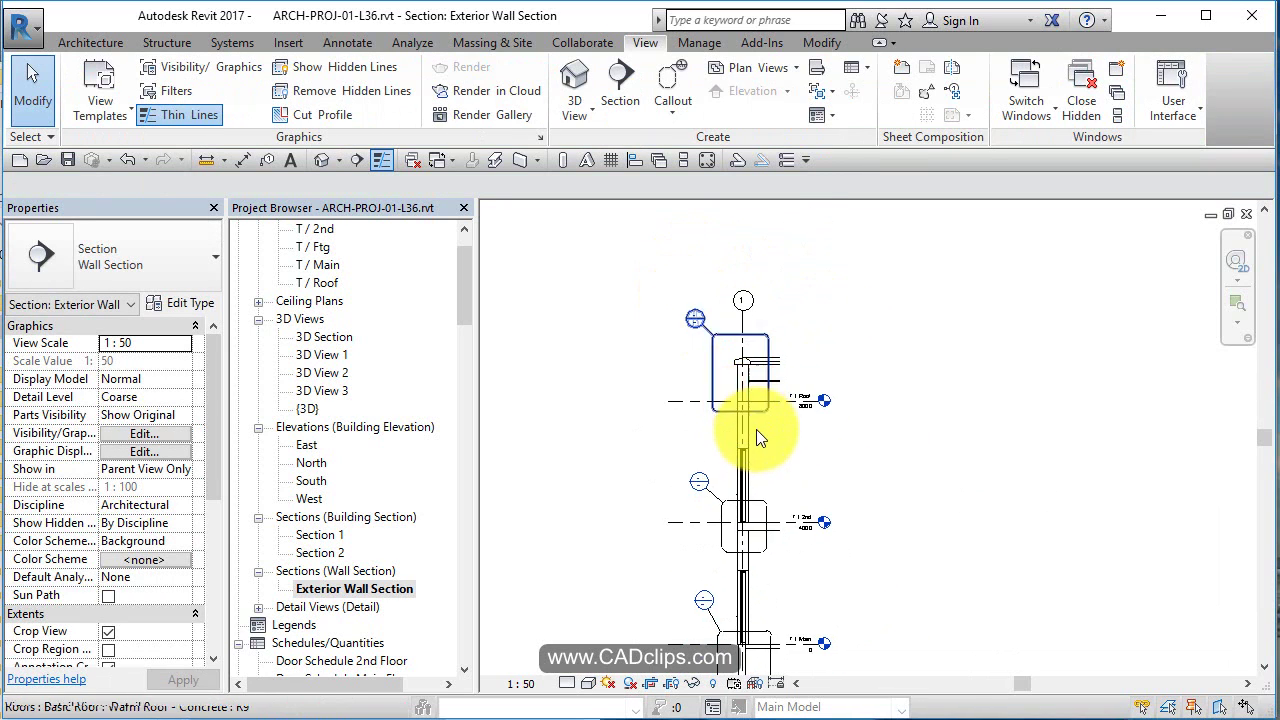
pyautogui.moveTo(756, 429); pyautogui.dragTo(743, 336, button='middle')
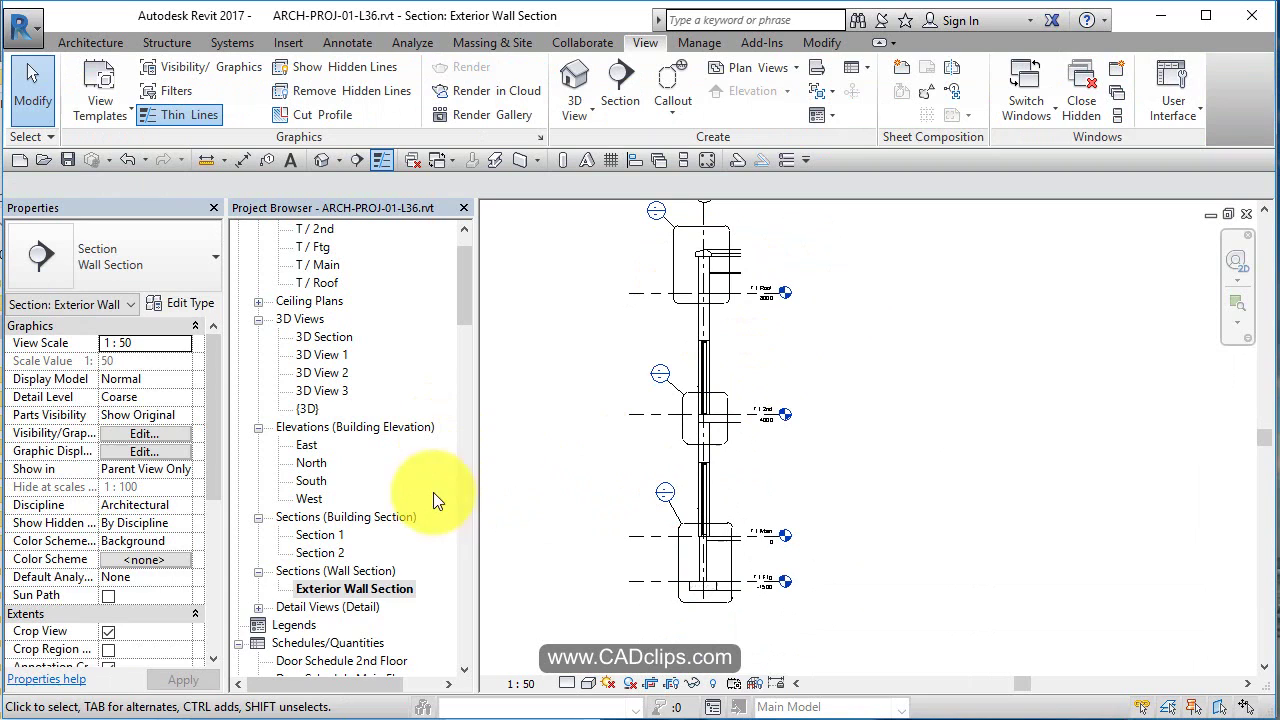
# Open the Detail 0 view of the parapet and rename it as Parapet Detail.
pyautogui.click(258, 607)
pyautogui.scroll(-2, 362, 635)
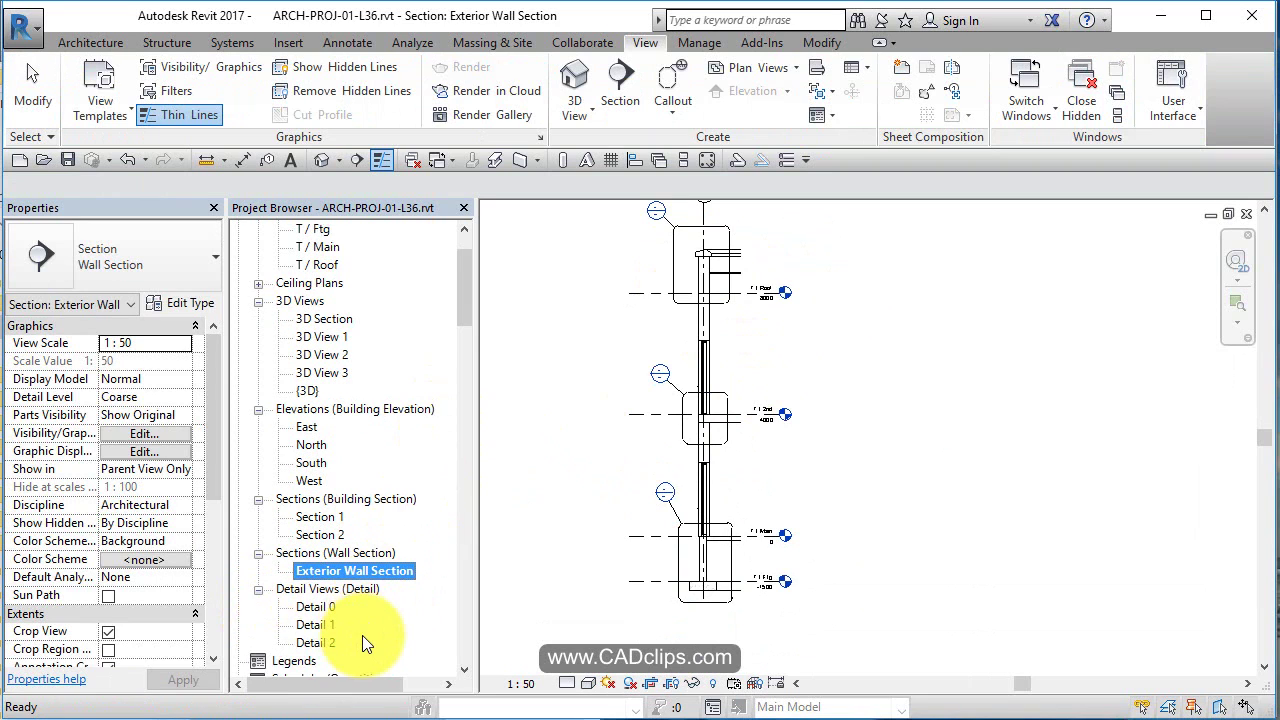
pyautogui.doubleClick(330, 556)
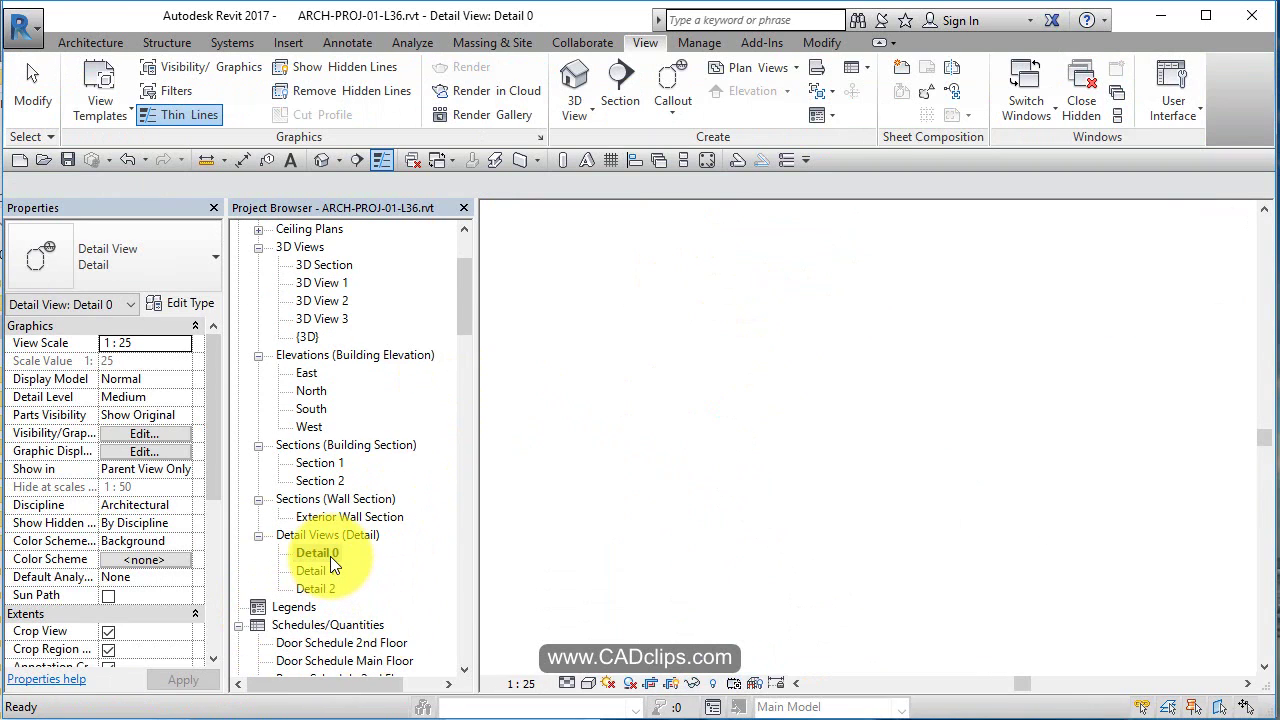
pyautogui.rightClick(330, 556)
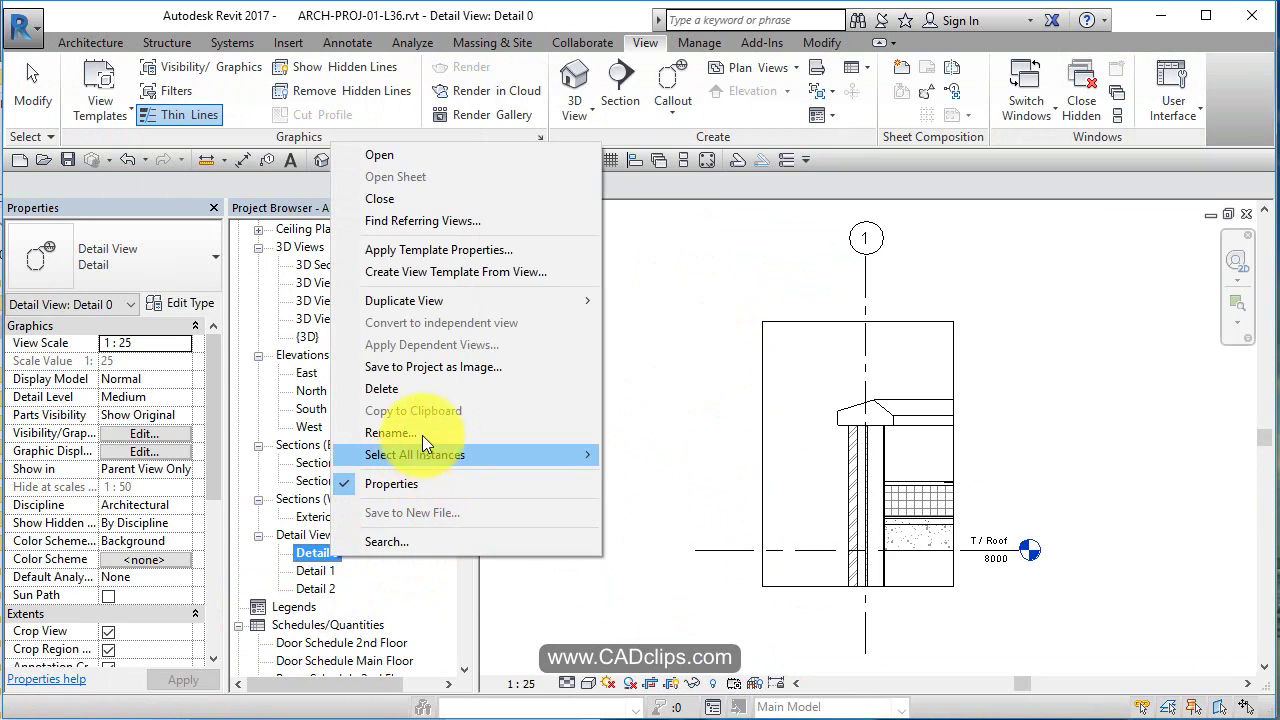
pyautogui.click(400, 432)
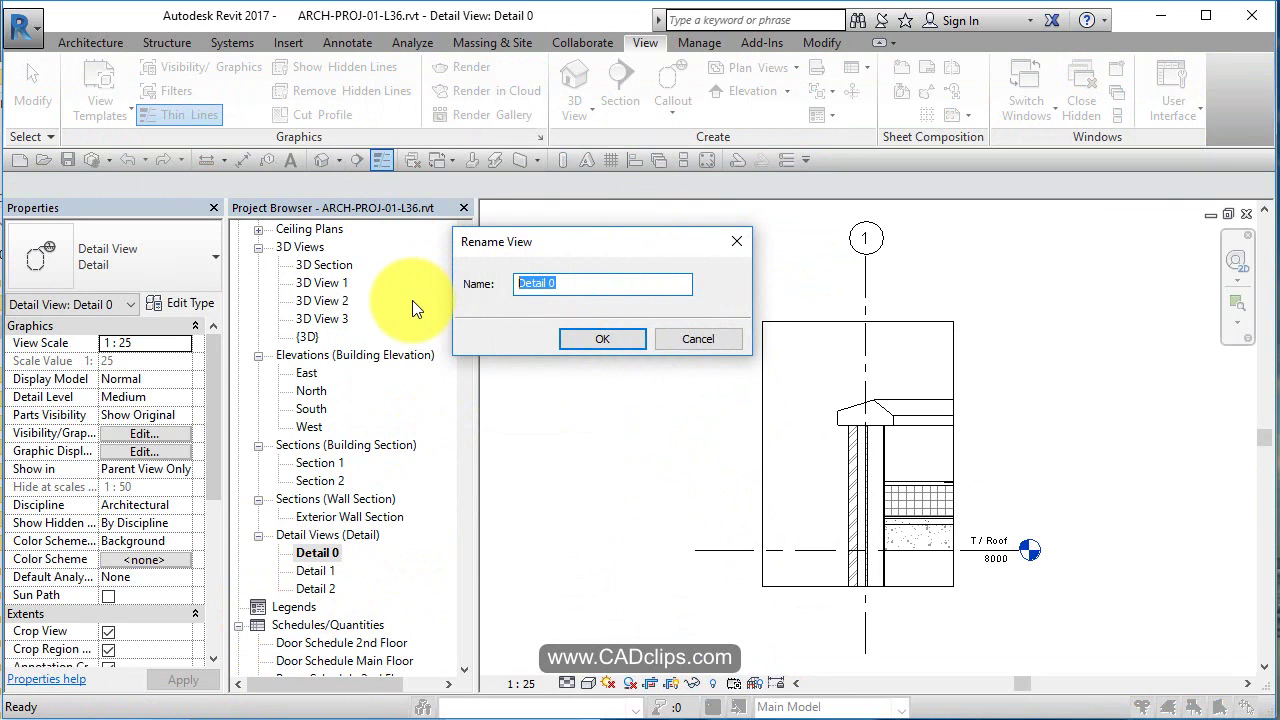
pyautogui.write('Parapet Detail')
pyautogui.click(601, 336)
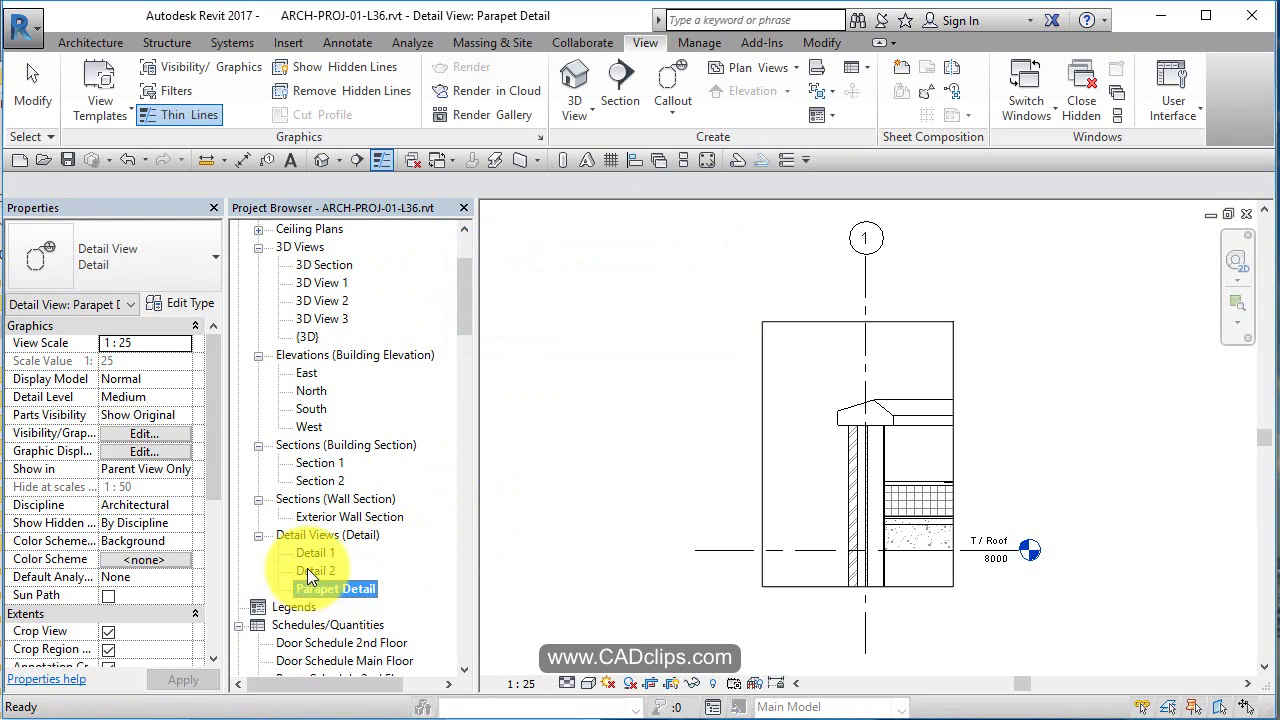
# Open the Detail 2 view of the footing and rename it as Foundation Wall Section.
pyautogui.doubleClick(307, 568)
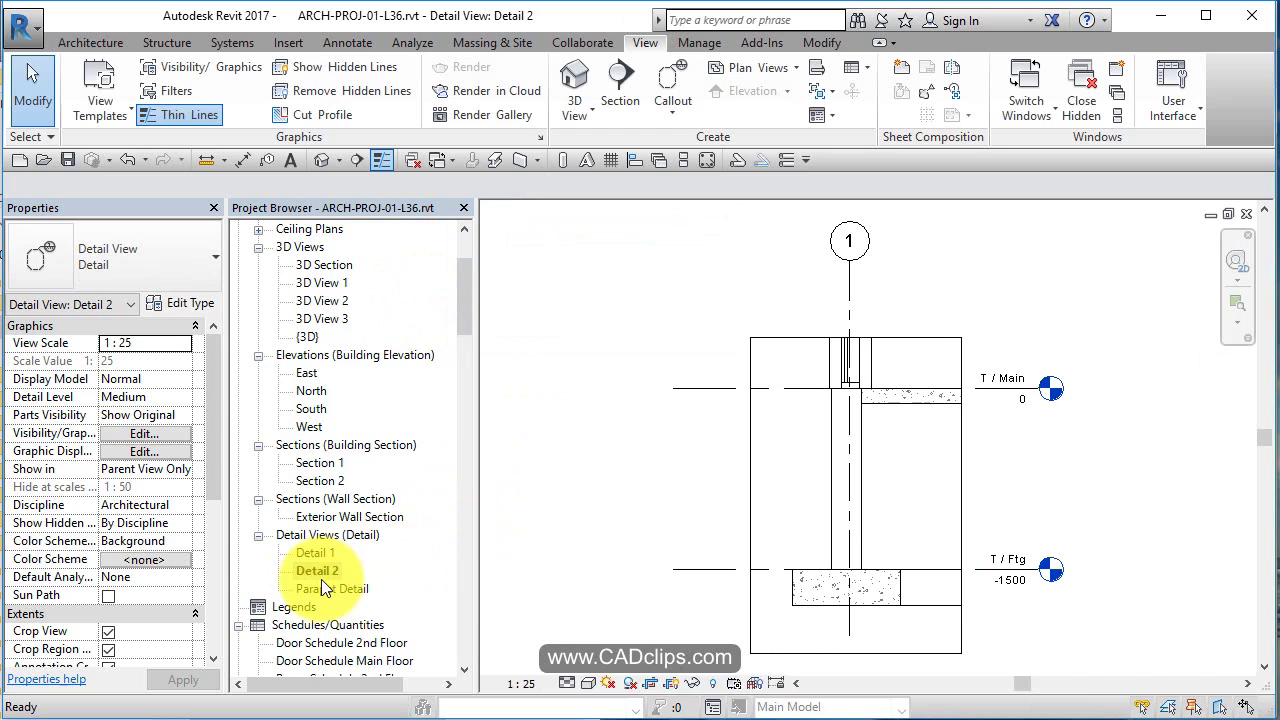
pyautogui.rightClick(321, 577)
pyautogui.click(398, 457)
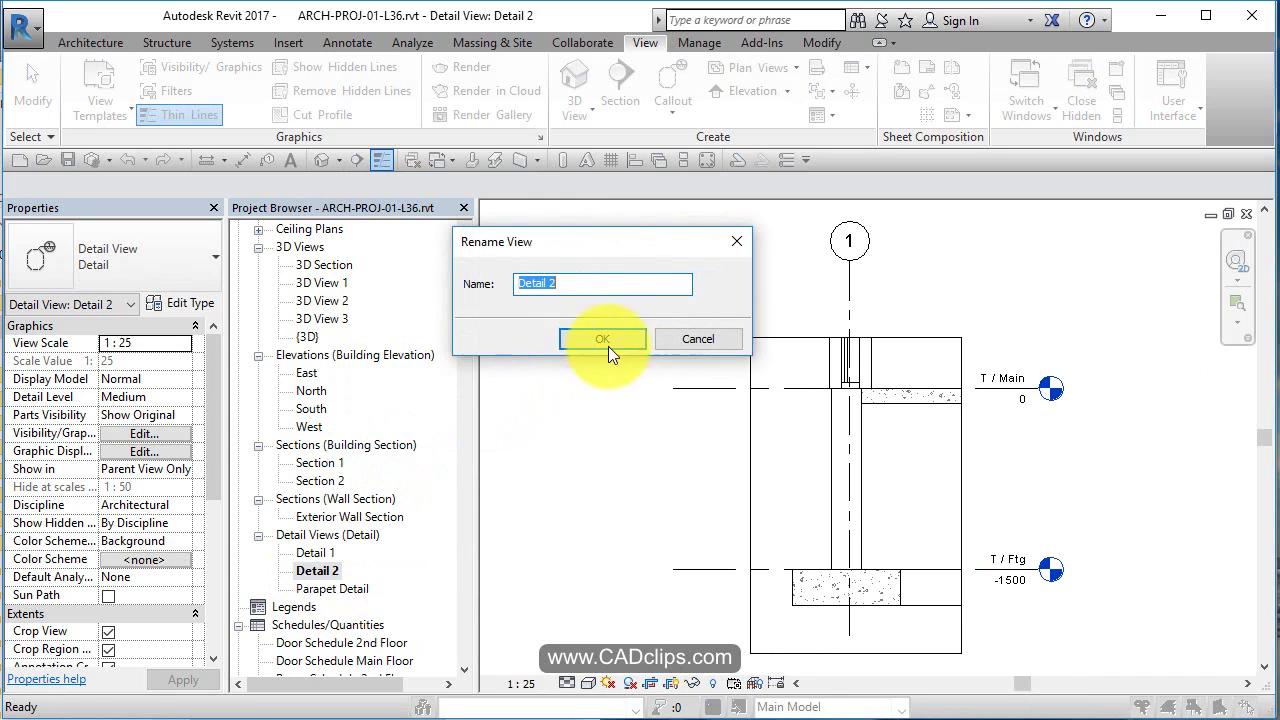
pyautogui.click(620, 288)
pyautogui.moveTo(620, 288); pyautogui.dragTo(430, 335)
pyautogui.write('F')
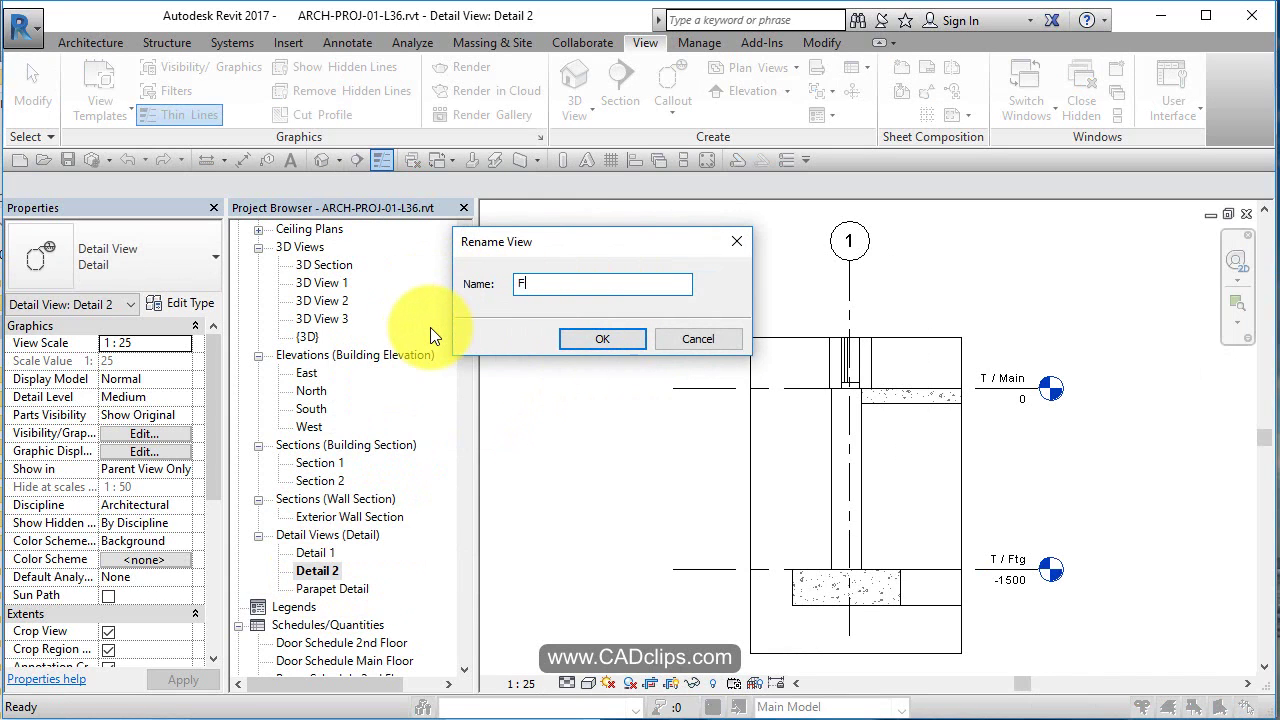
pyautogui.write('oundation Wall Section')
pyautogui.click(578, 334)
# Open the Detail 1 view and rename it as 2nd Floor at Exterior Wall.
pyautogui.doubleClick(318, 552)
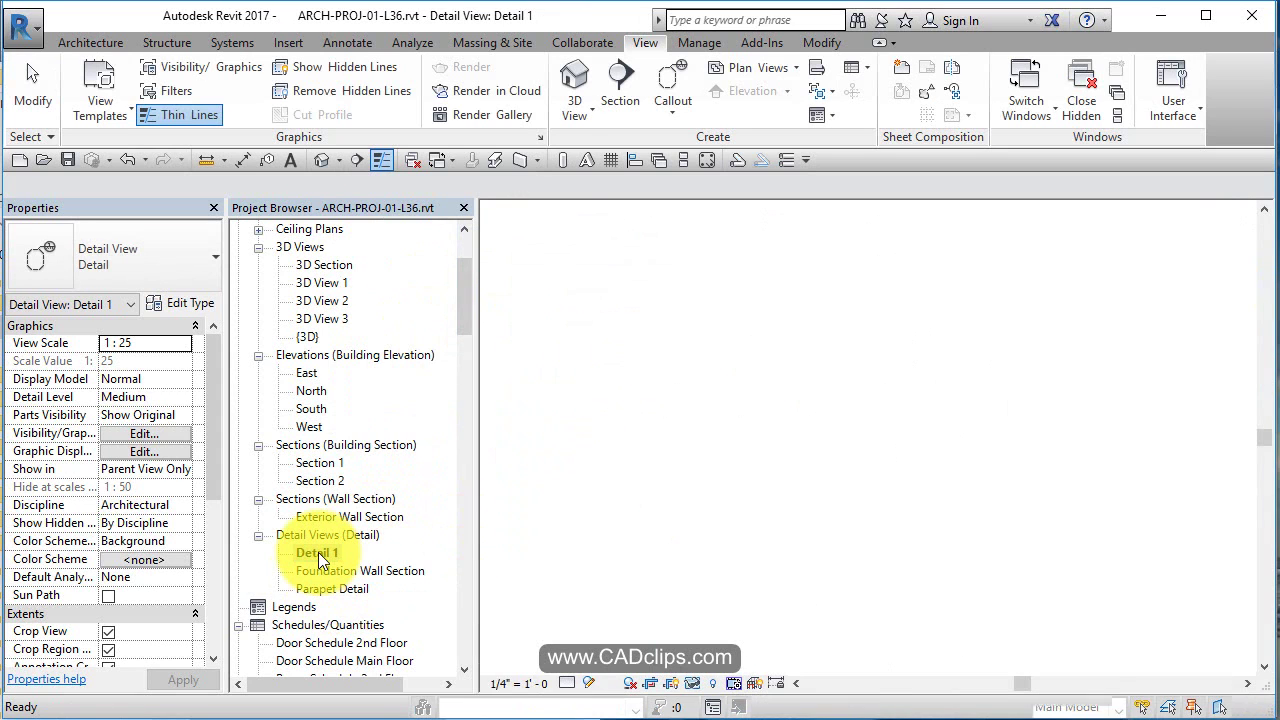
pyautogui.rightClick(318, 552)
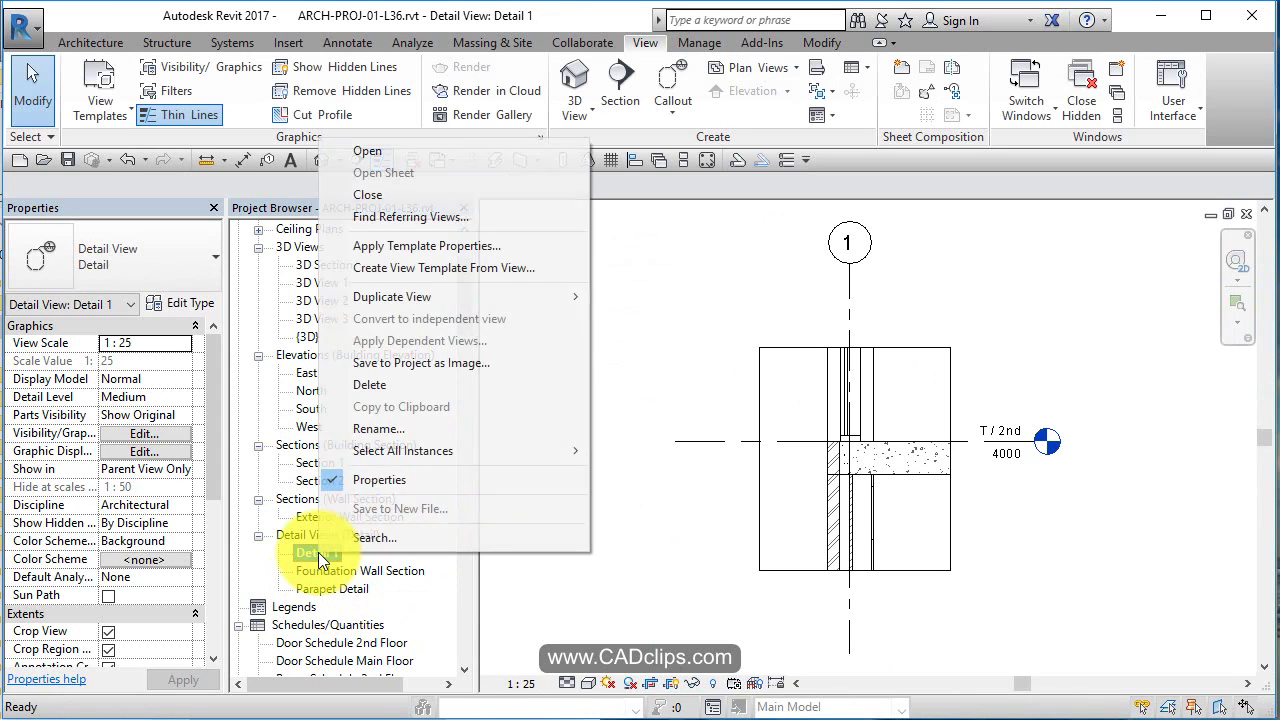
pyautogui.click(412, 427)
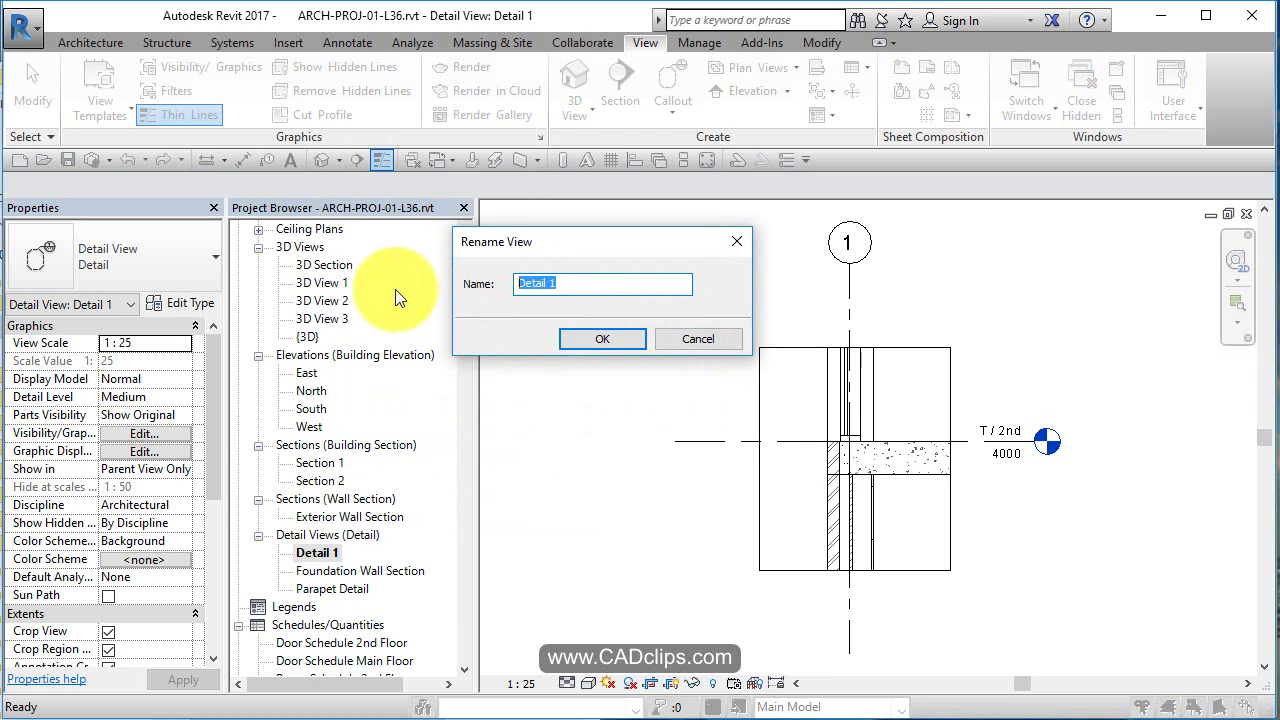
pyautogui.write('2nd Floor at Exterior Wall')
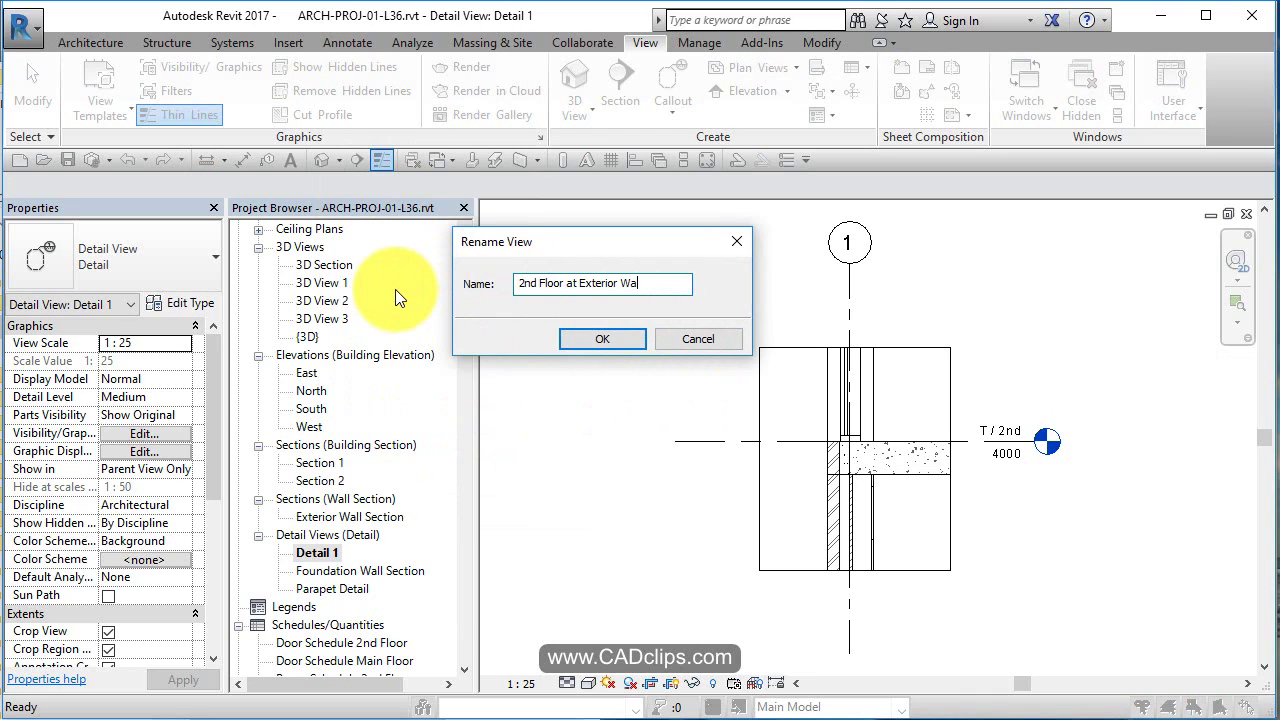
pyautogui.click(597, 339)
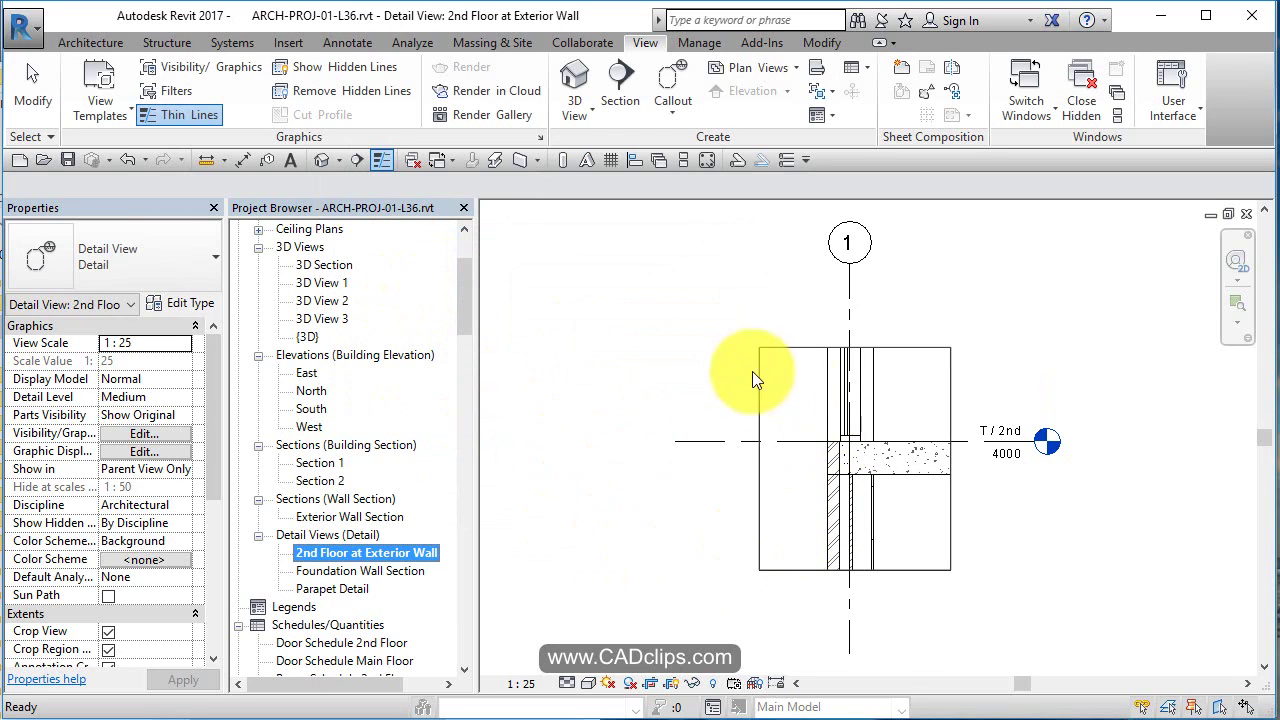
# Hide the crop region boundaries in the 2nd Floor at Exterior Wall, Foundation Wall Section and Parapet Detail views.
pyautogui.click(736, 625)
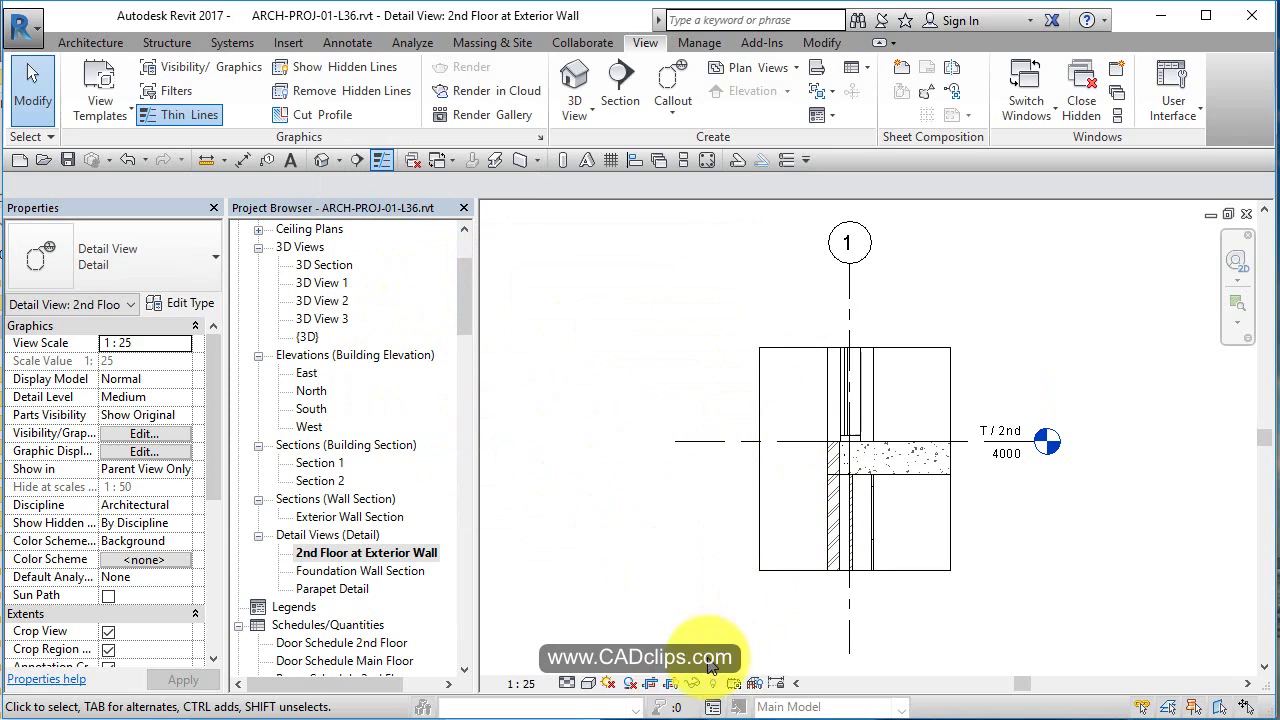
pyautogui.click(670, 683)
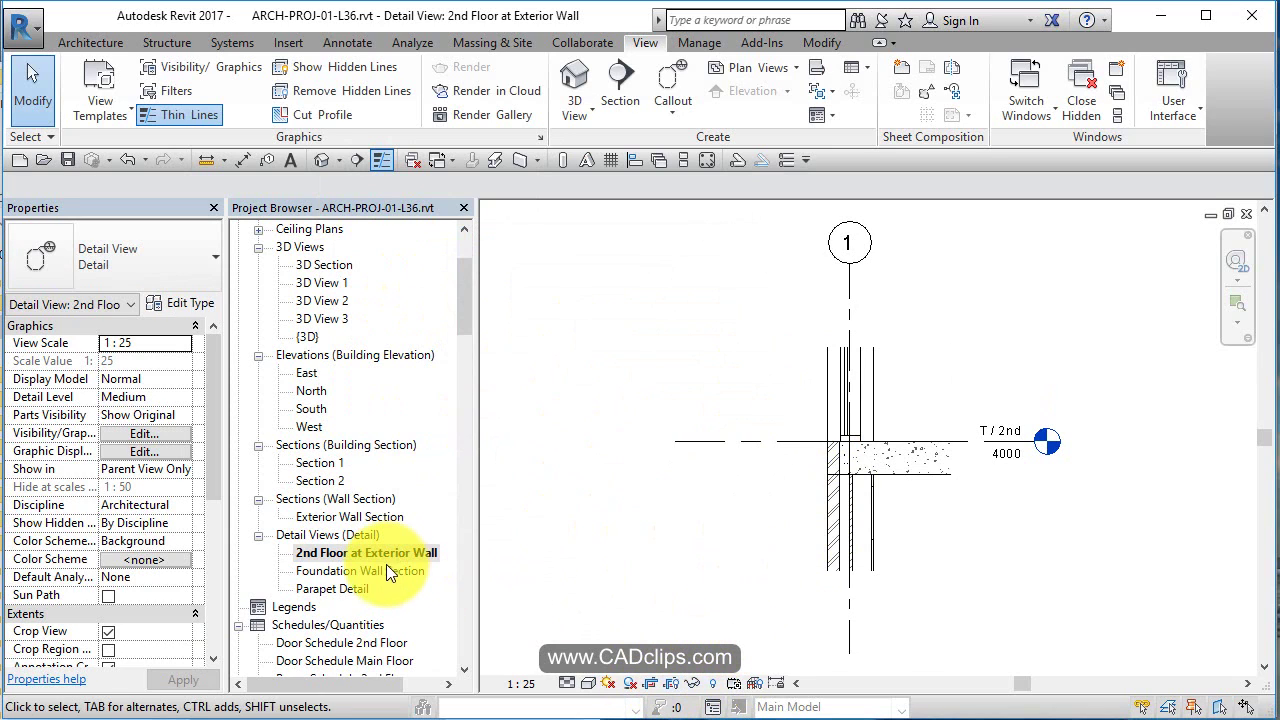
pyautogui.doubleClick(382, 571)
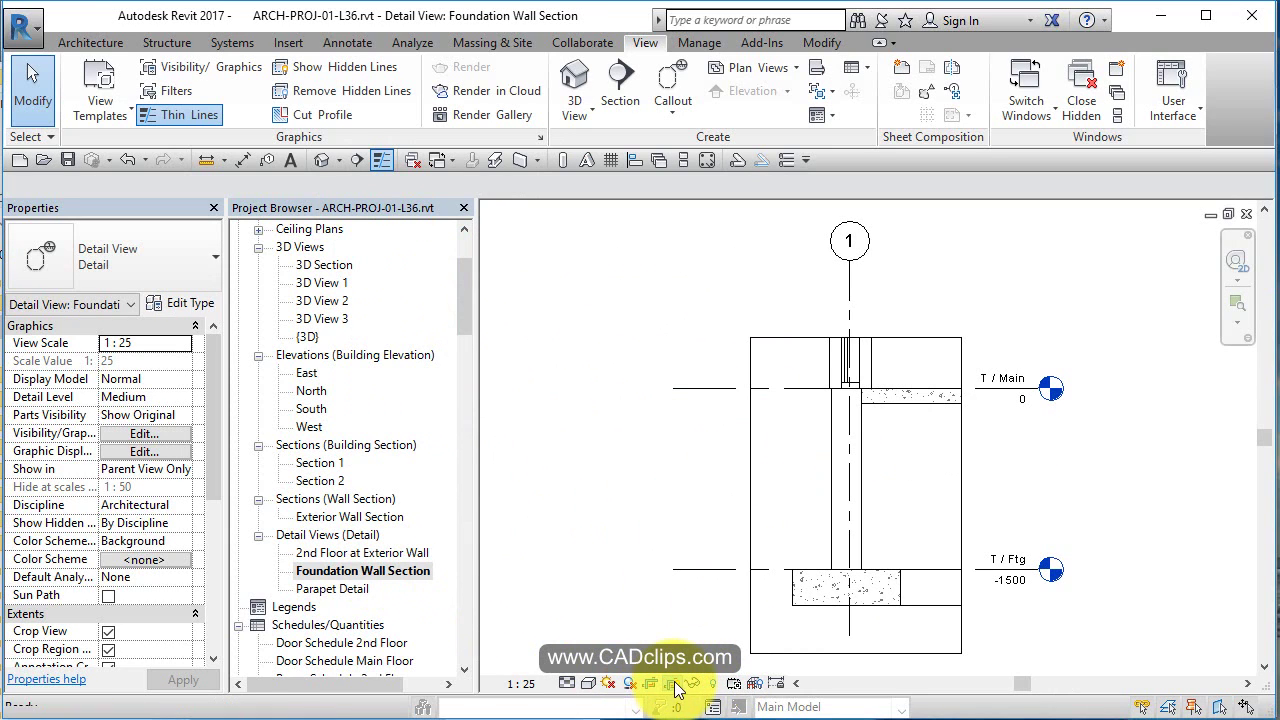
pyautogui.doubleClick(355, 590)
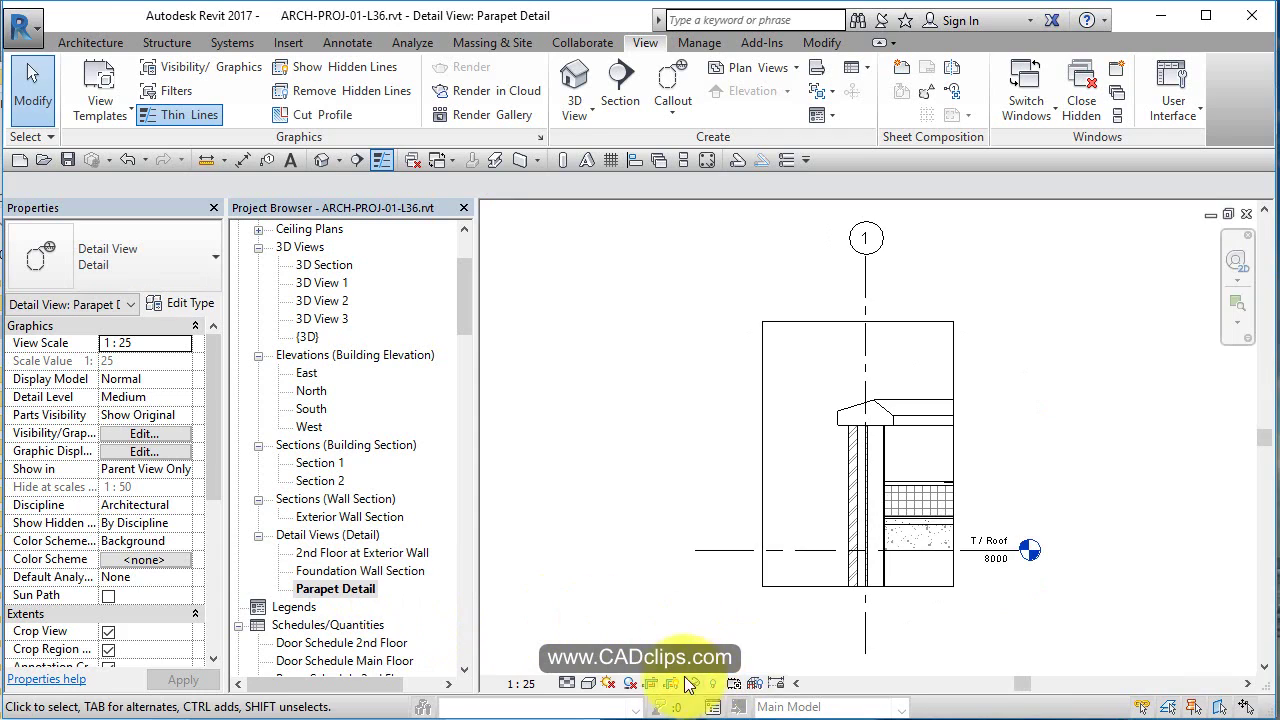
pyautogui.click(670, 683)
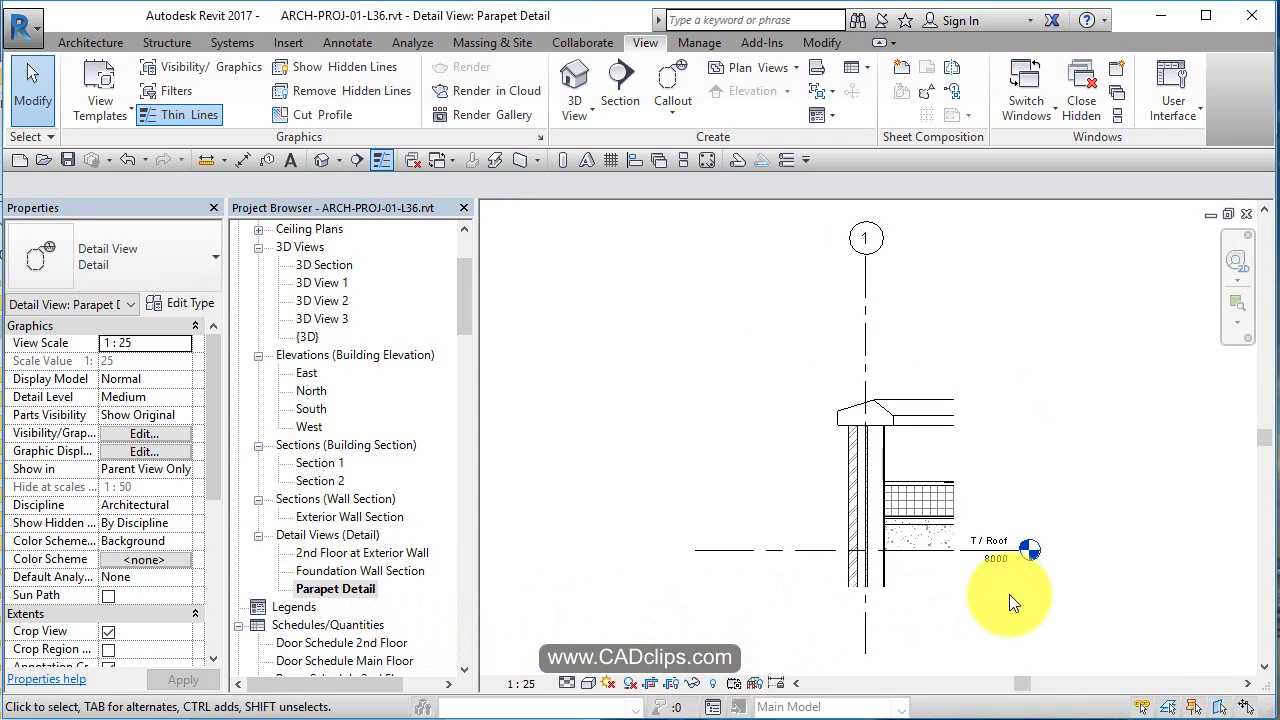
# Lower the bubble end of grid 1 closer to the parapet cap in the Parapet Detail view.
pyautogui.moveTo(1009, 594)
pyautogui.mouseDown(button='middle')
pyautogui.moveTo(933, 528)
pyautogui.moveTo(928, 501)
pyautogui.mouseUp(button='middle')
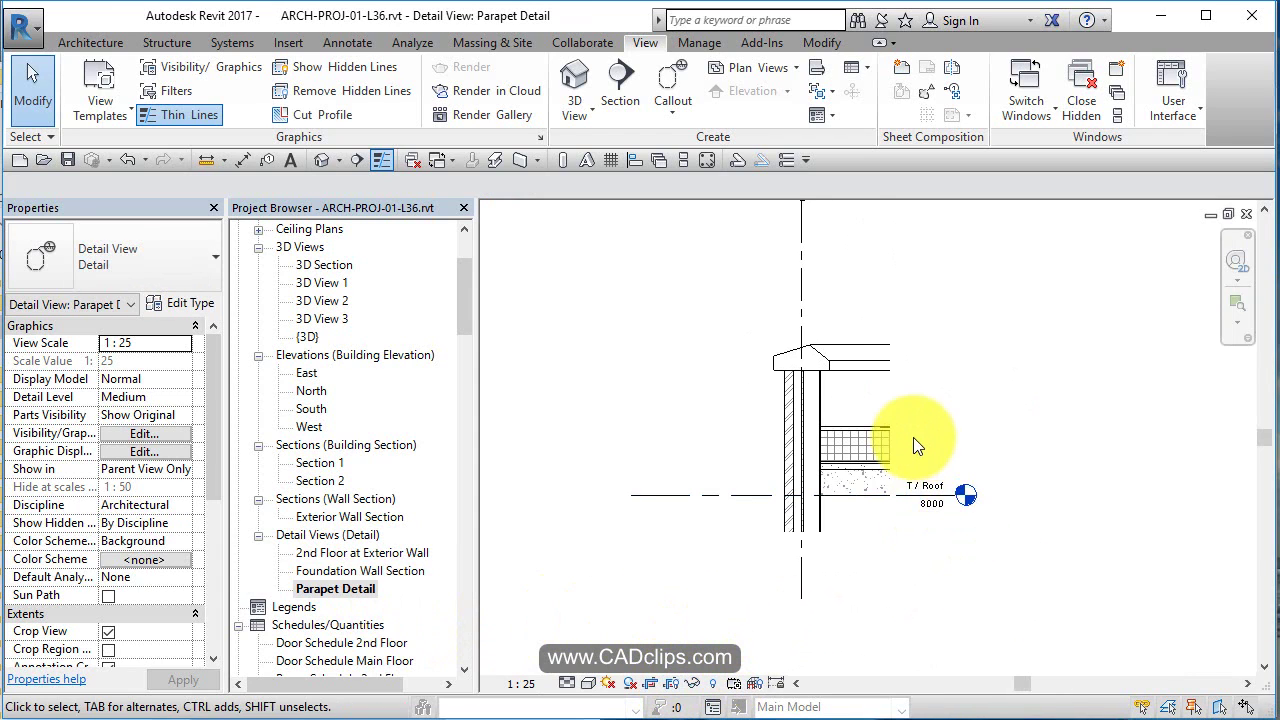
pyautogui.moveTo(914, 434)
pyautogui.mouseDown(button='middle')
pyautogui.moveTo(926, 508)
pyautogui.moveTo(900, 505)
pyautogui.mouseUp(button='middle')
pyautogui.click(790, 325)
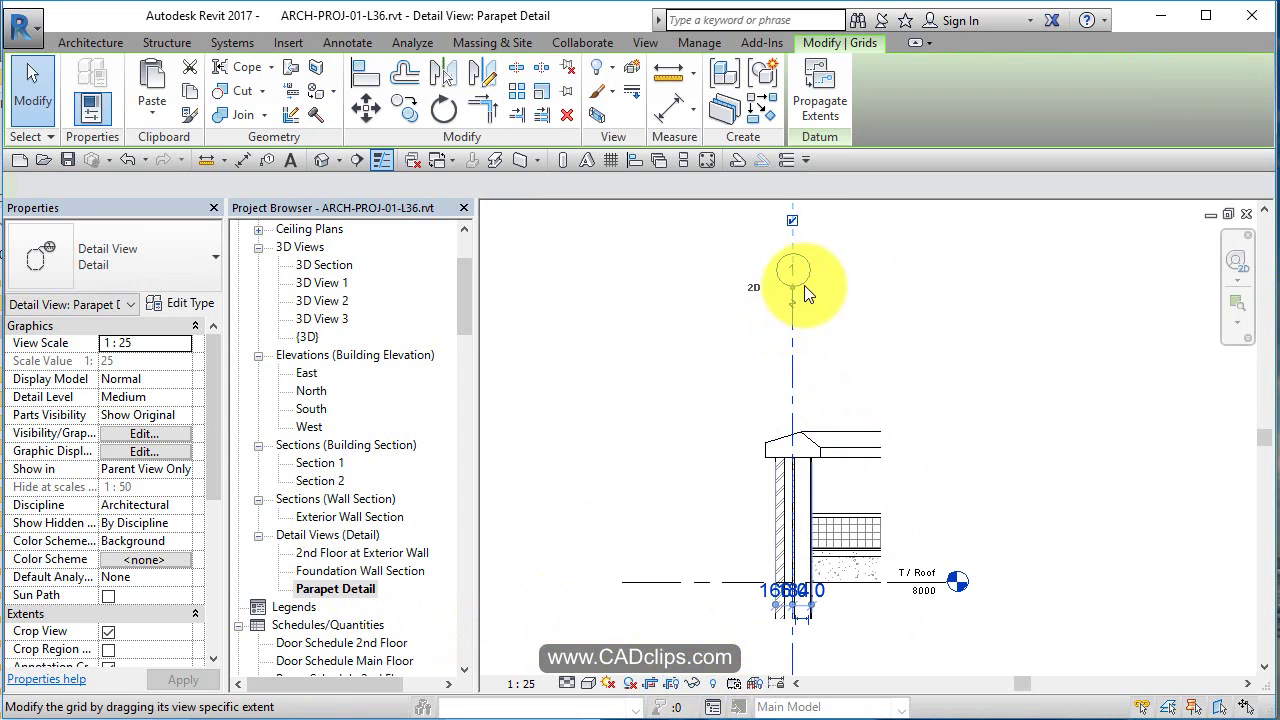
pyautogui.moveTo(791, 283); pyautogui.dragTo(792, 335)
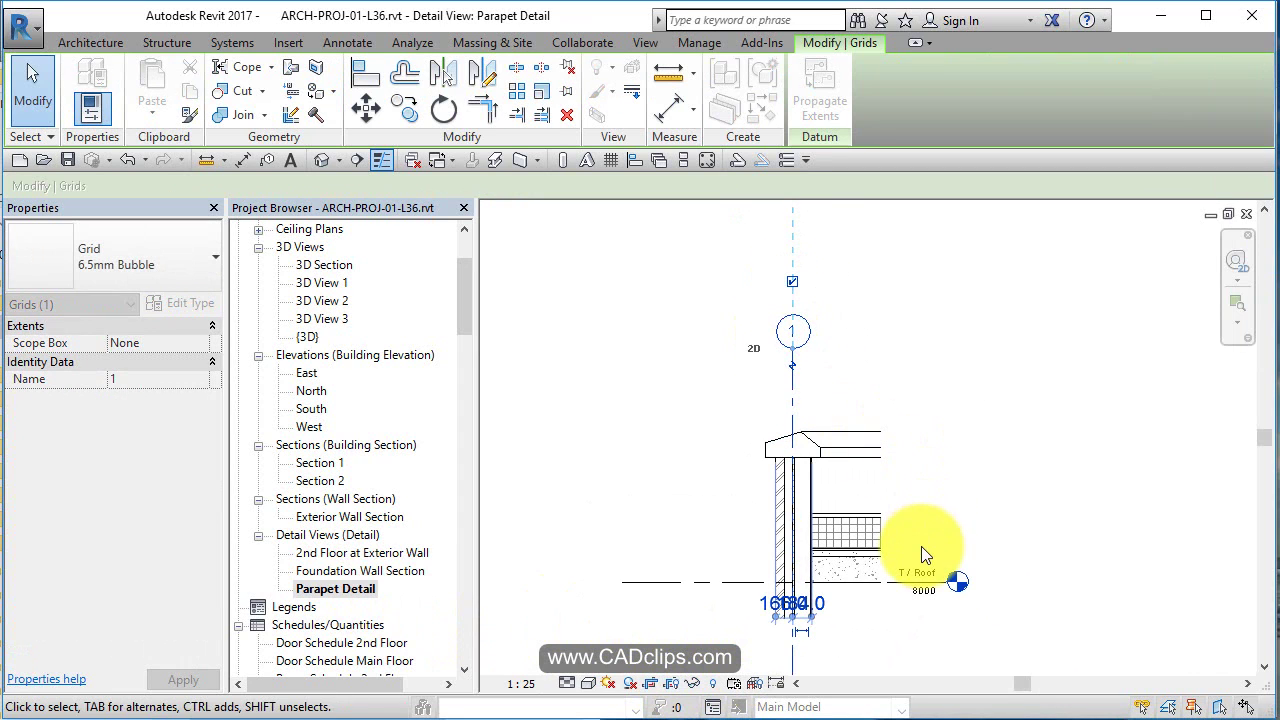
pyautogui.moveTo(910, 545); pyautogui.dragTo(866, 399, button='middle')
pyautogui.scroll(3, 862, 385)
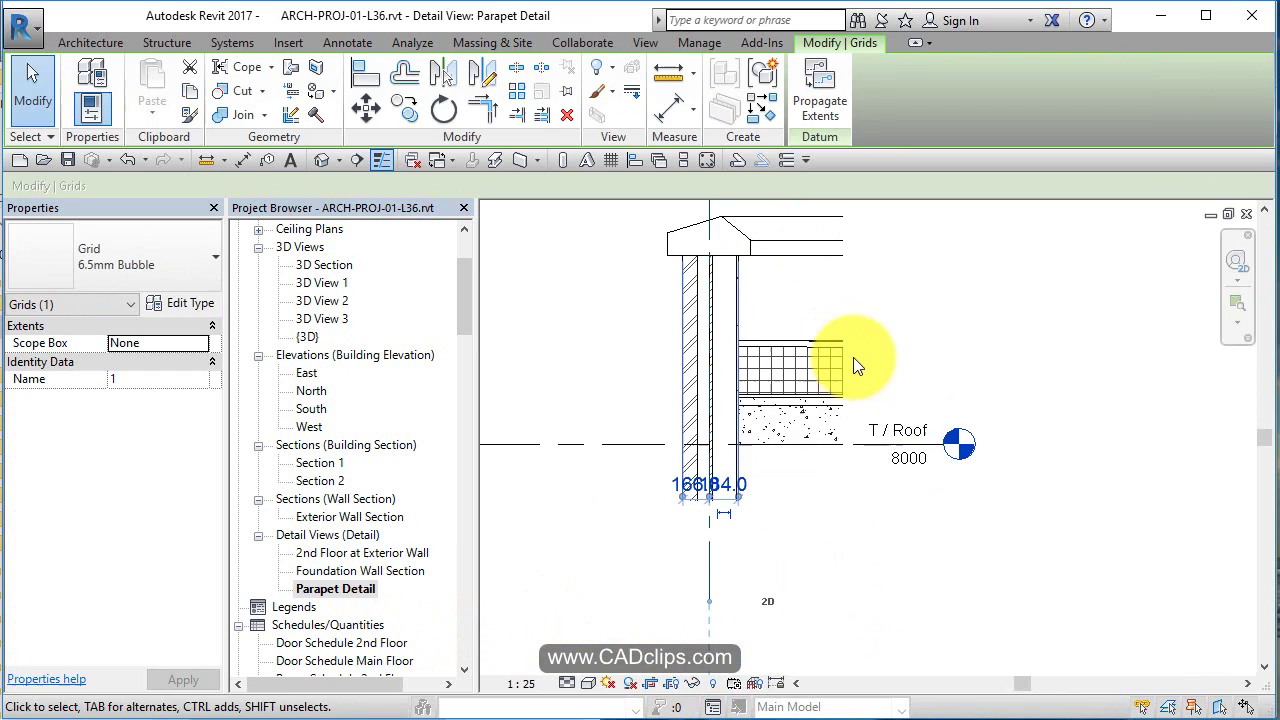
pyautogui.click(855, 420)
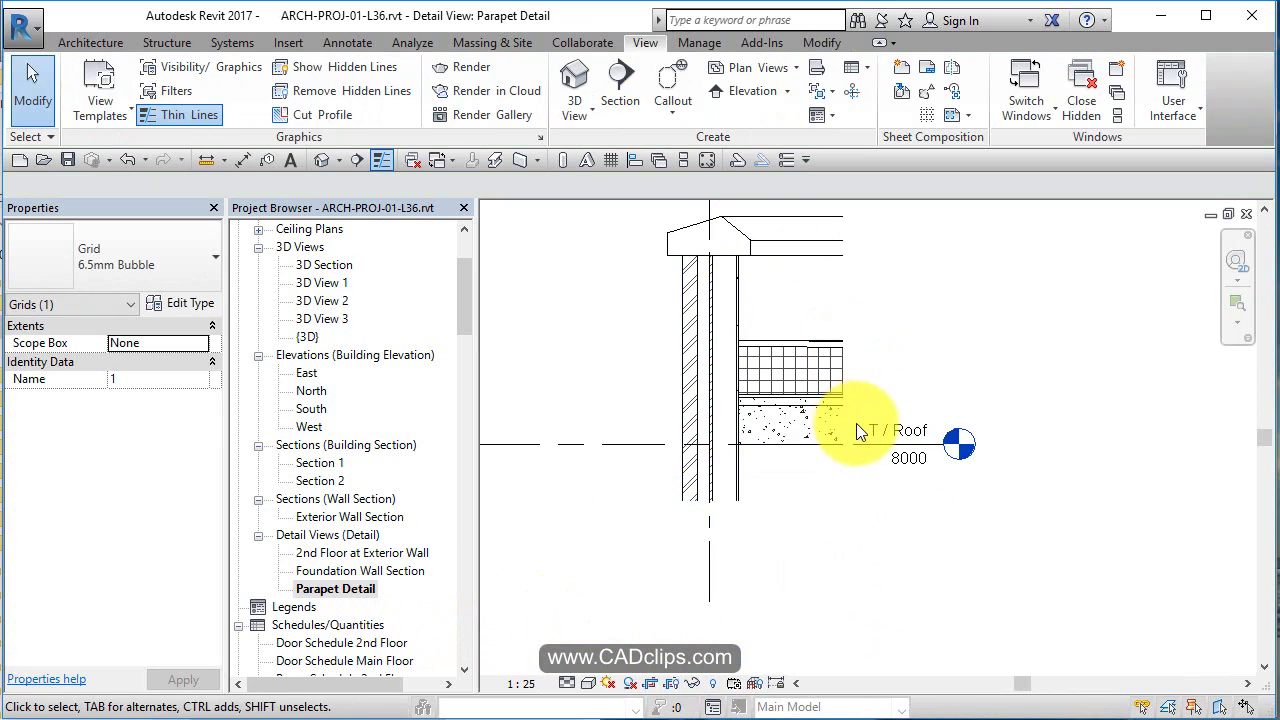
# Load the Break Line.rfa family from the Div 01-General folder of the US Imperial Detail Items library.
pyautogui.click(300, 44)
pyautogui.click(638, 88)
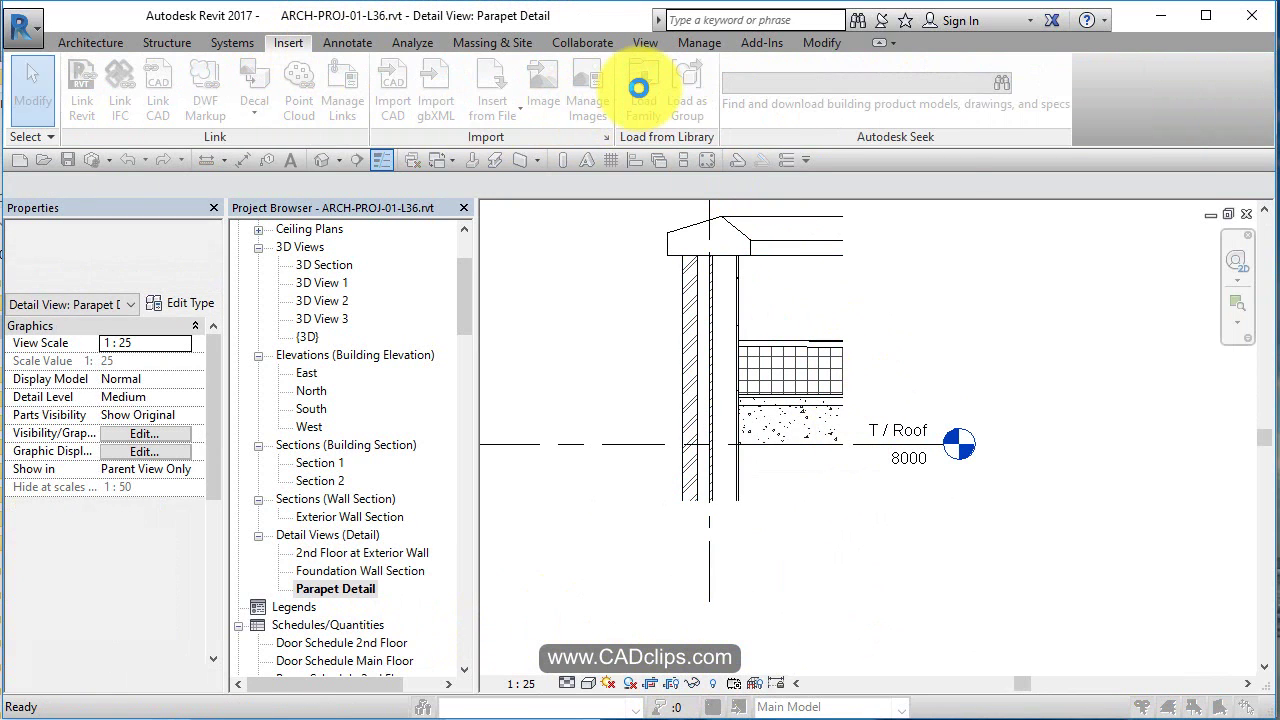
pyautogui.scroll(-2, 490, 300)
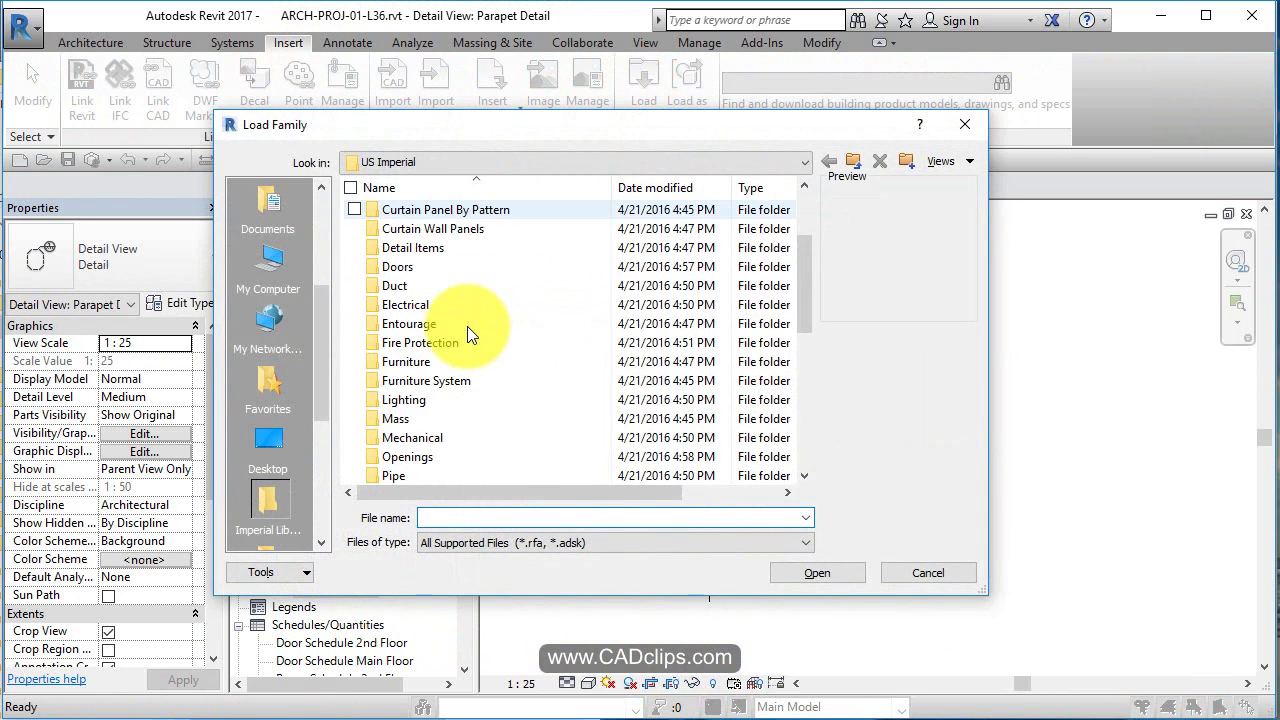
pyautogui.doubleClick(433, 249)
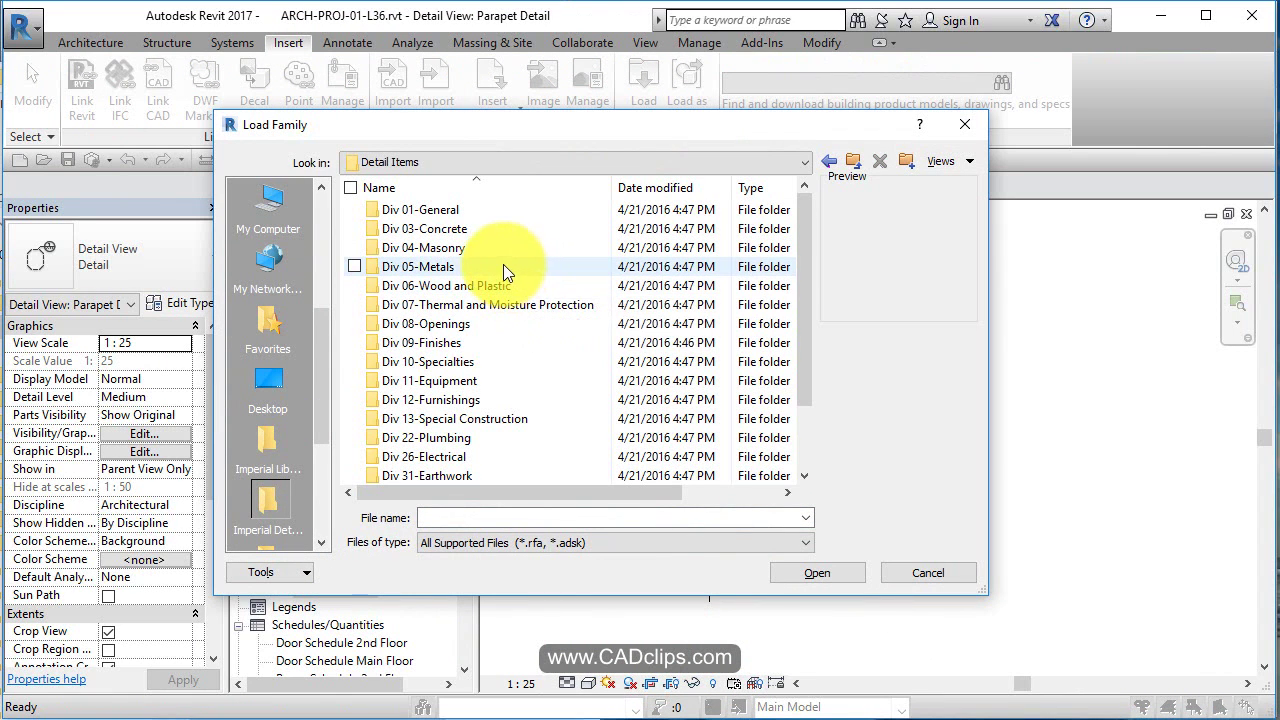
pyautogui.doubleClick(450, 210)
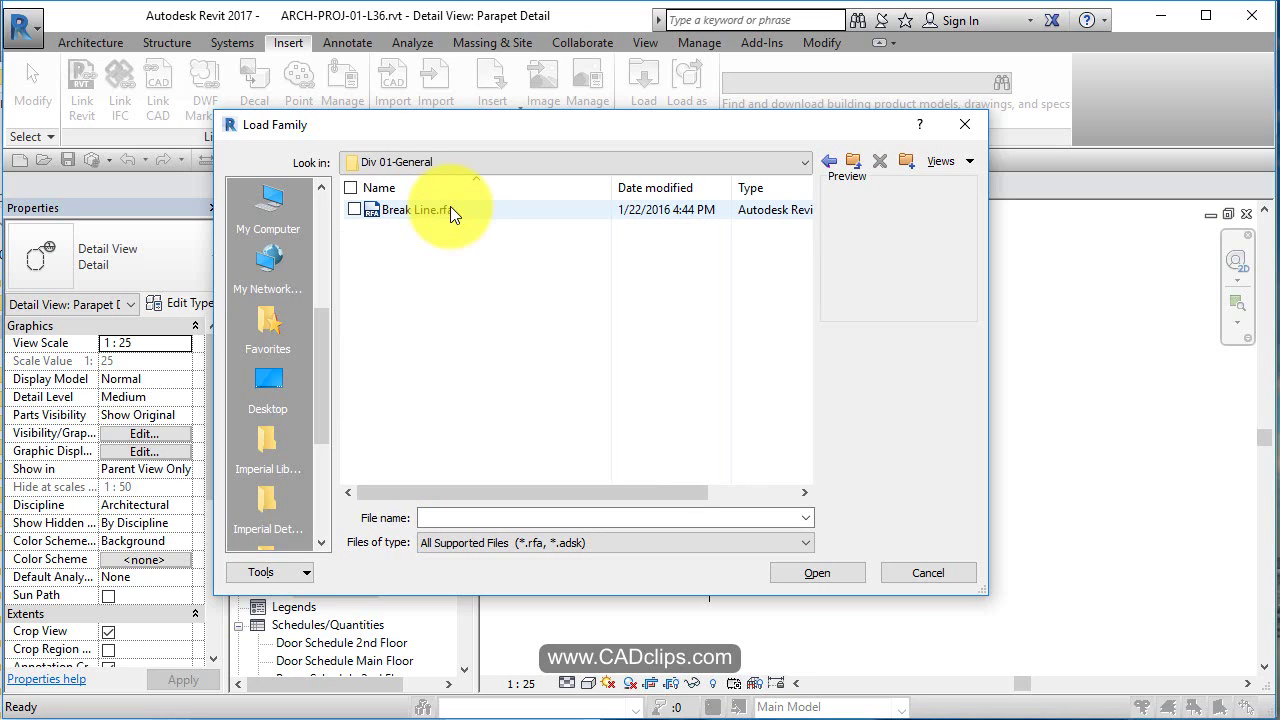
pyautogui.click(440, 212)
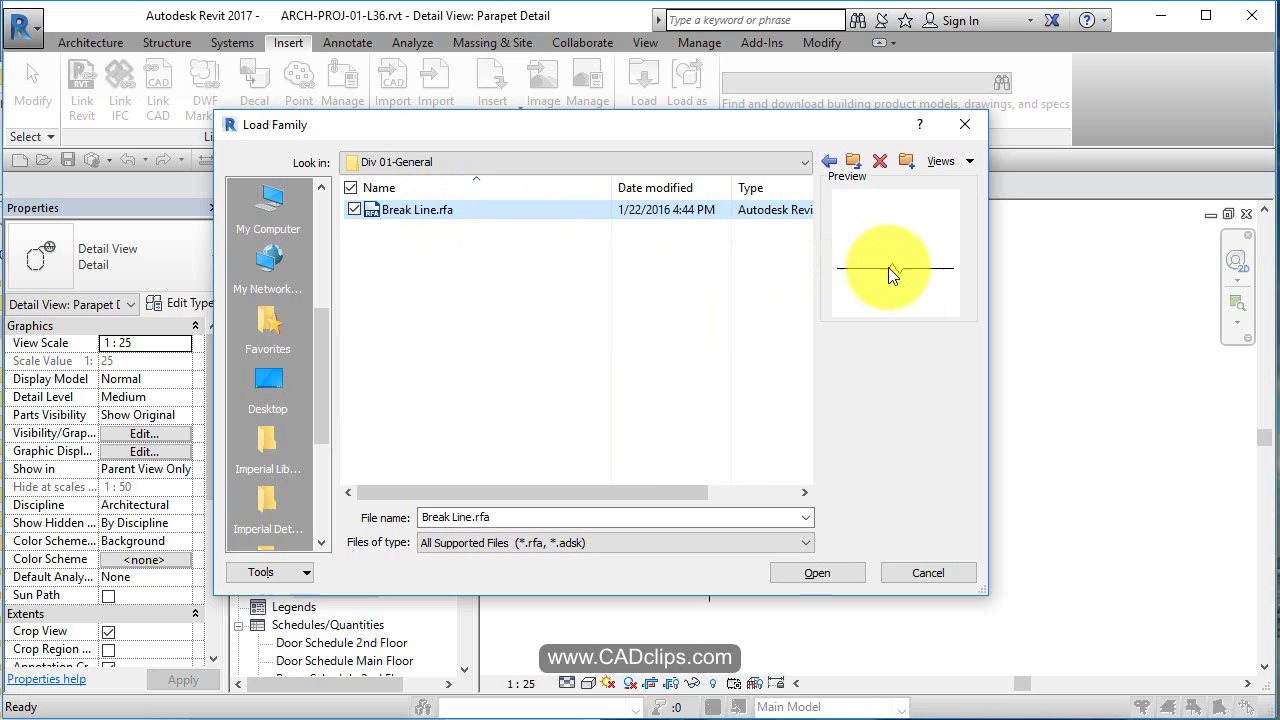
pyautogui.click(818, 568)
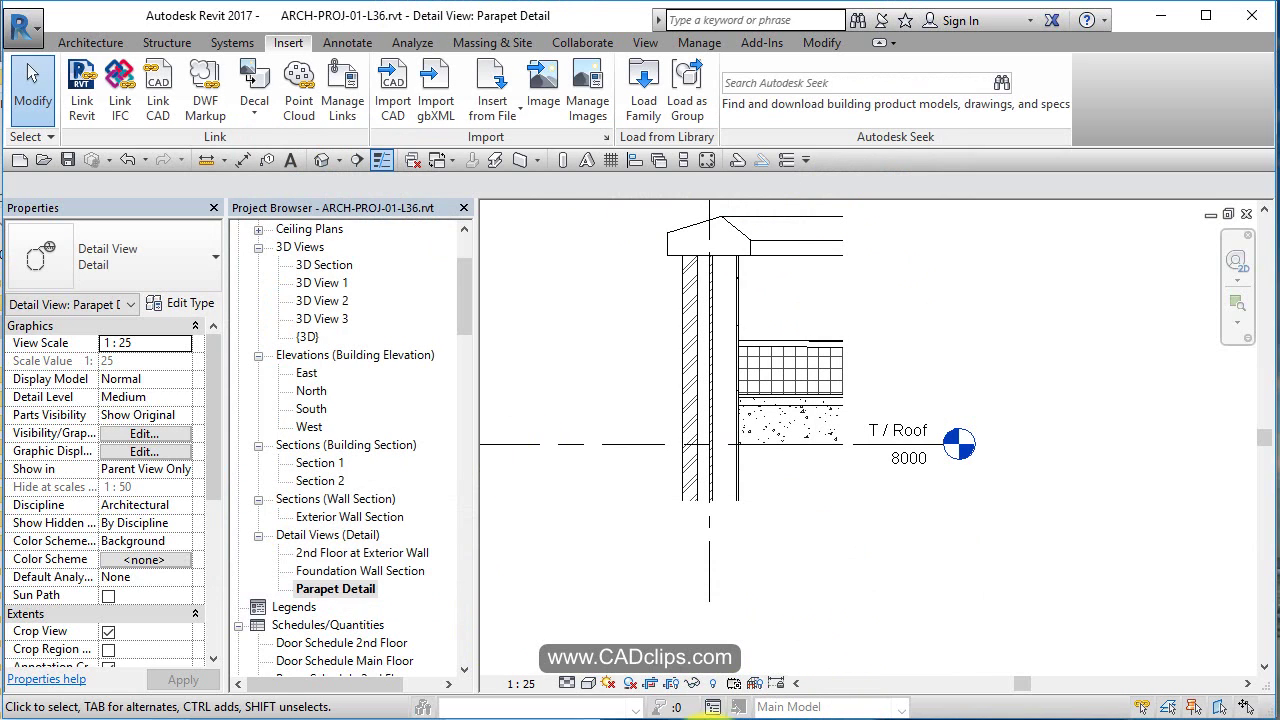
# Collapse the sheets and annotation symbols in the project browser and expand the Detail Items families down to the Break Line type.
pyautogui.scroll(-4, 368, 503)
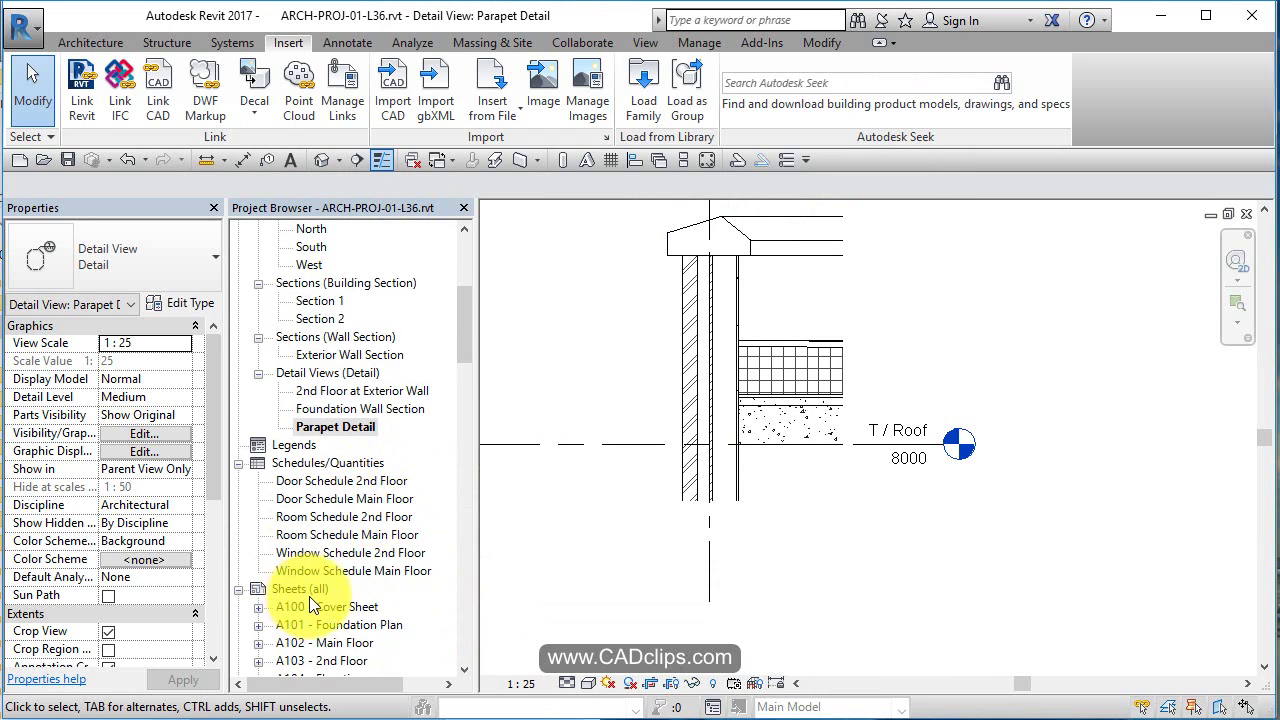
pyautogui.click(239, 535)
pyautogui.scroll(-1, 340, 602)
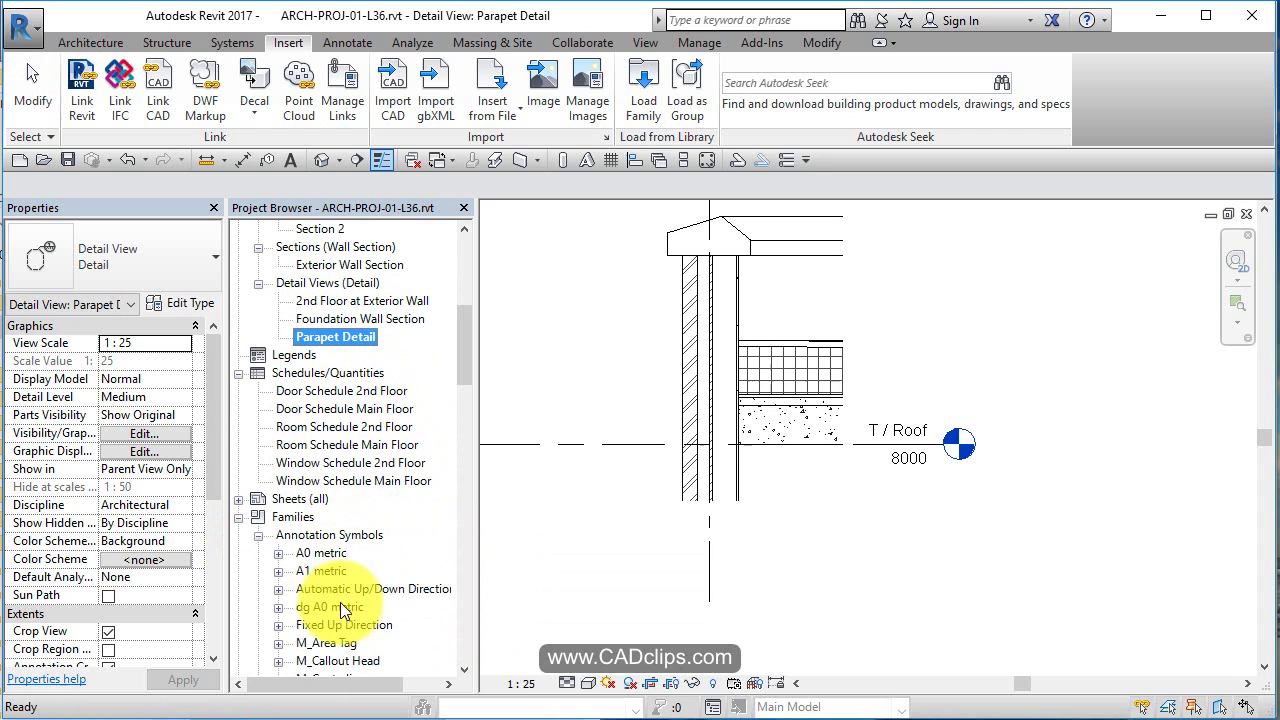
pyautogui.scroll(-2, 278, 548)
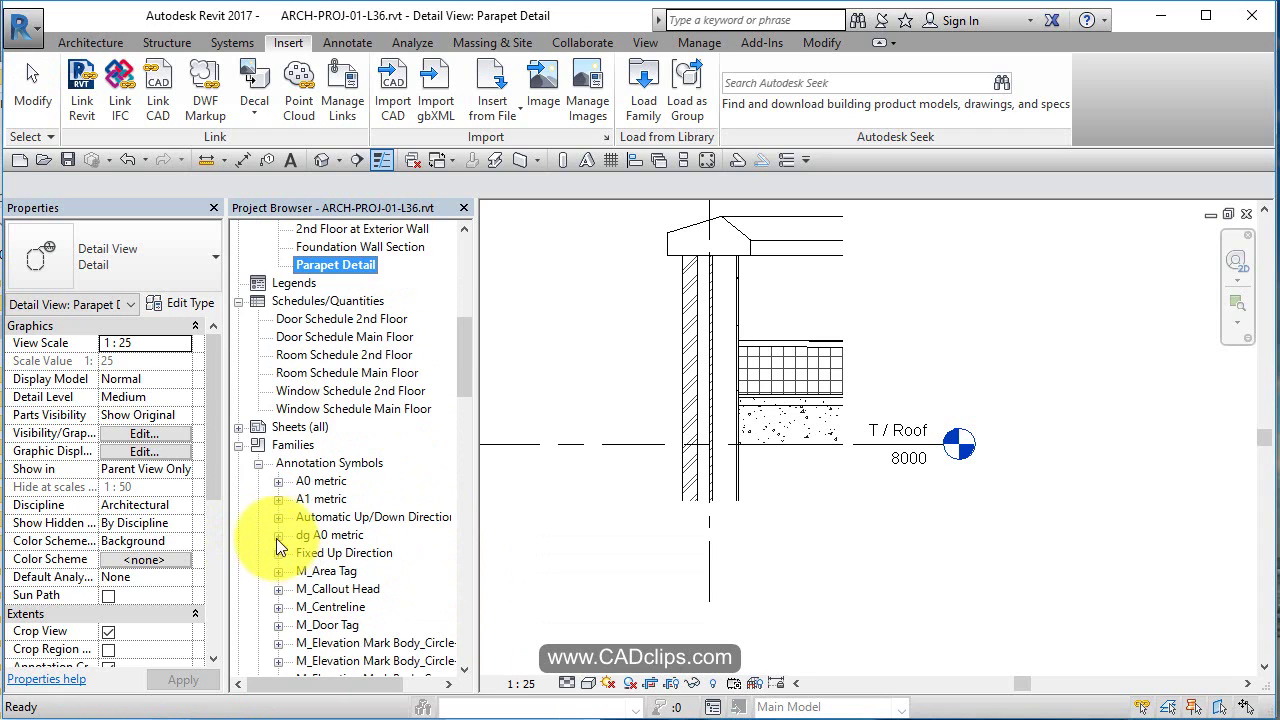
pyautogui.click(258, 463)
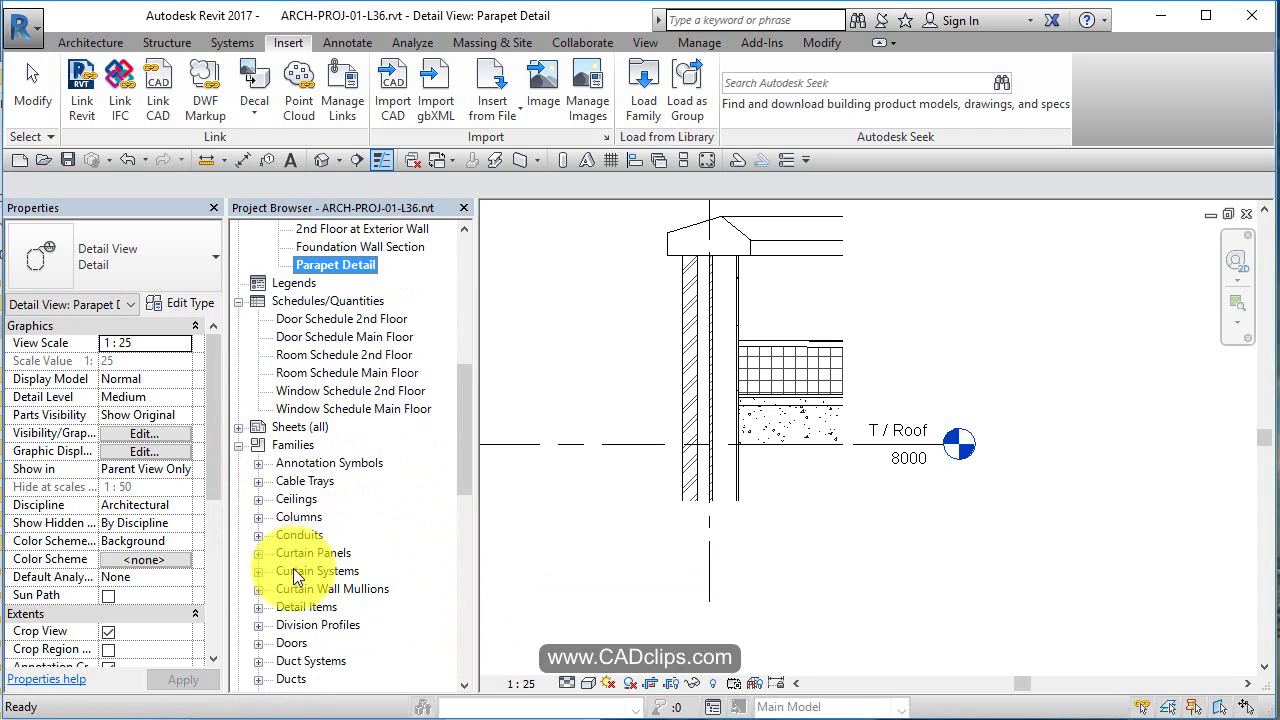
pyautogui.scroll(-1, 291, 572)
pyautogui.click(259, 590)
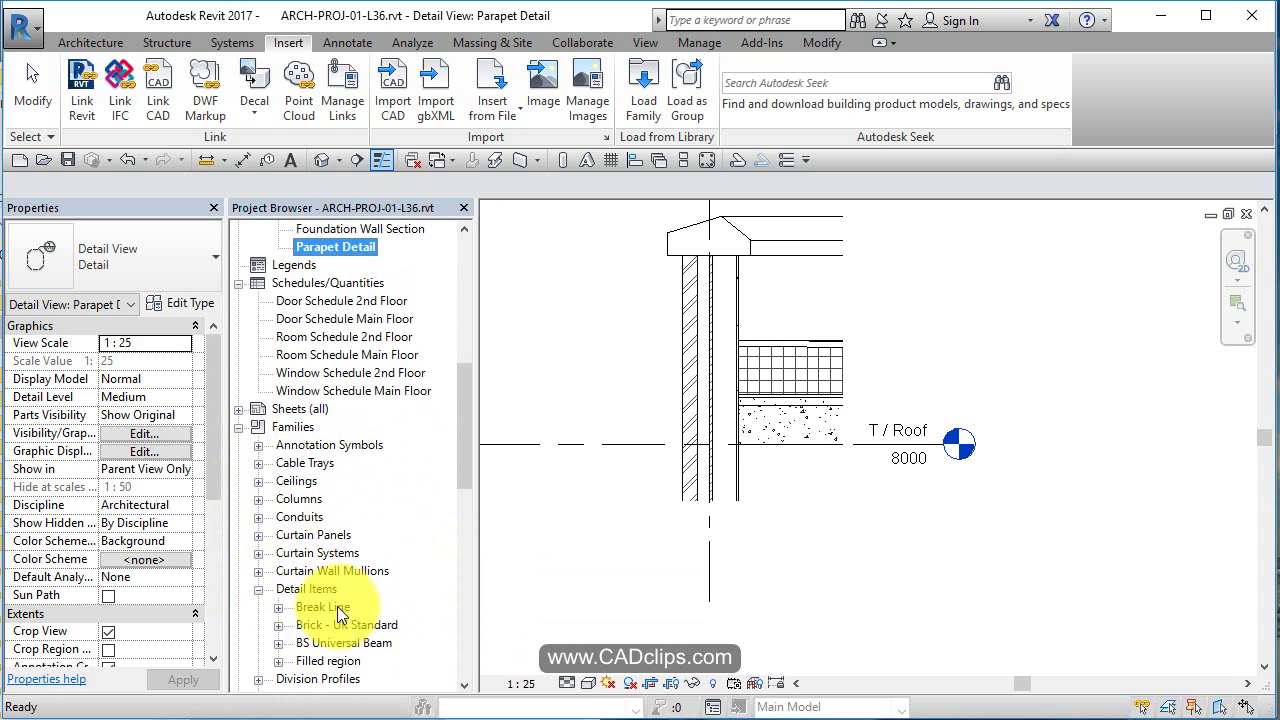
pyautogui.click(337, 606)
pyautogui.click(278, 607)
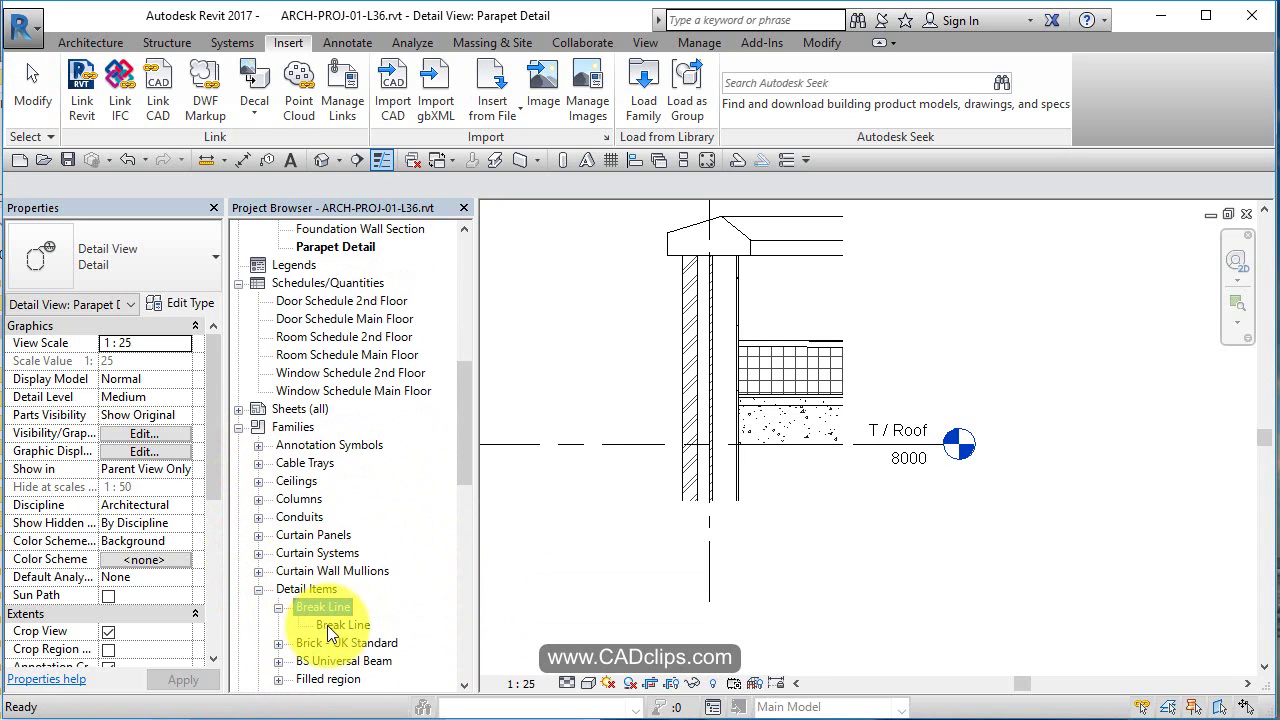
# Place a horizontal break line across the wall below T / Roof and a vertical one at the cut end of the roof.
pyautogui.moveTo(336, 625); pyautogui.dragTo(702, 490)
pyautogui.click(707, 464)
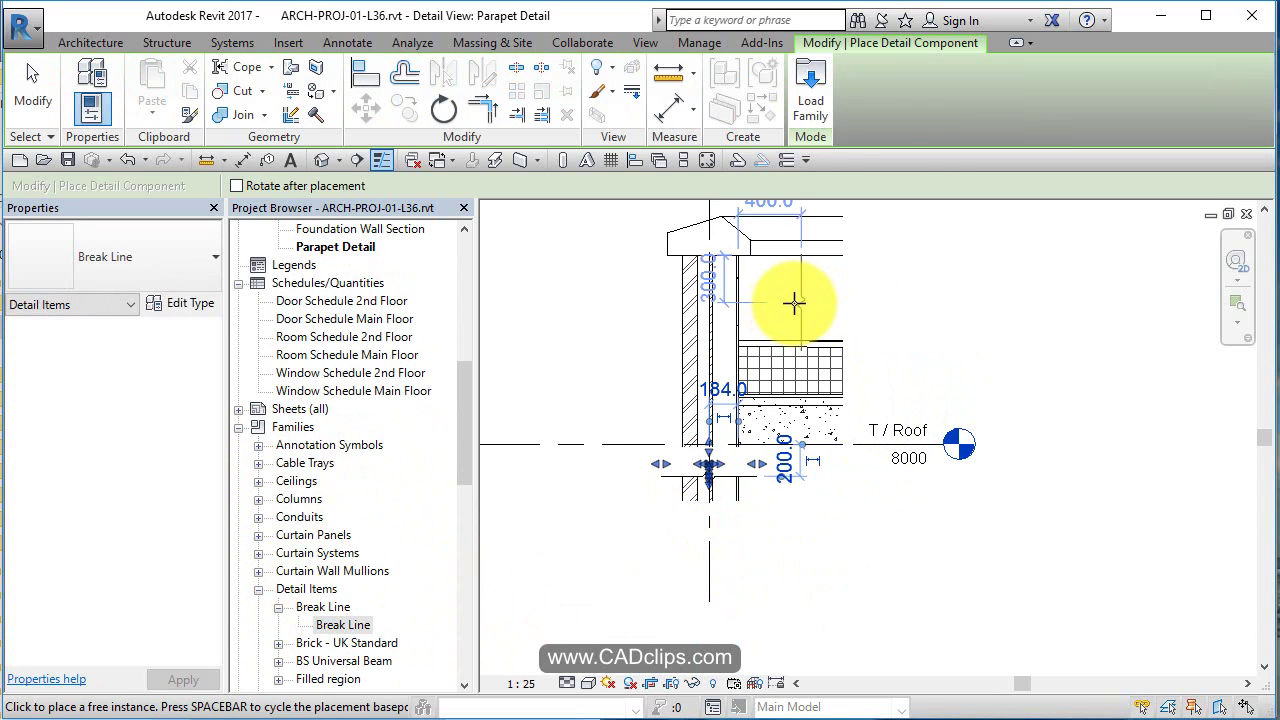
pyautogui.press('space')
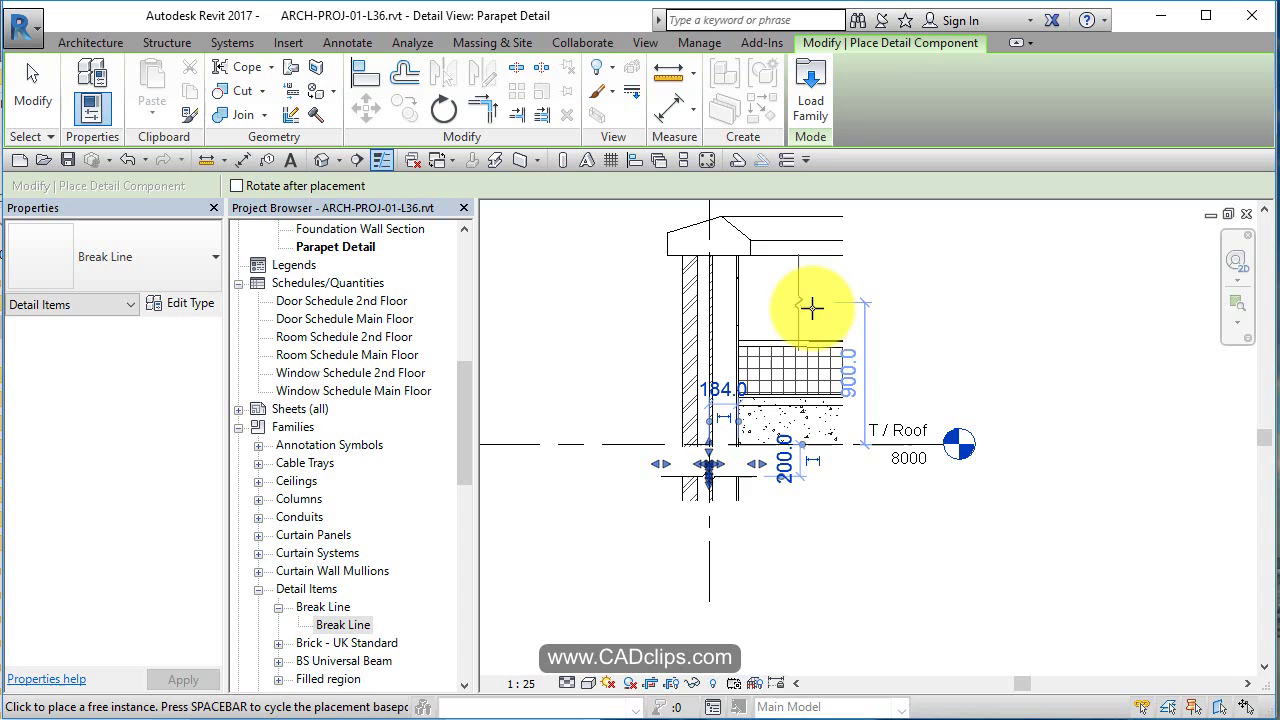
pyautogui.click(843, 314)
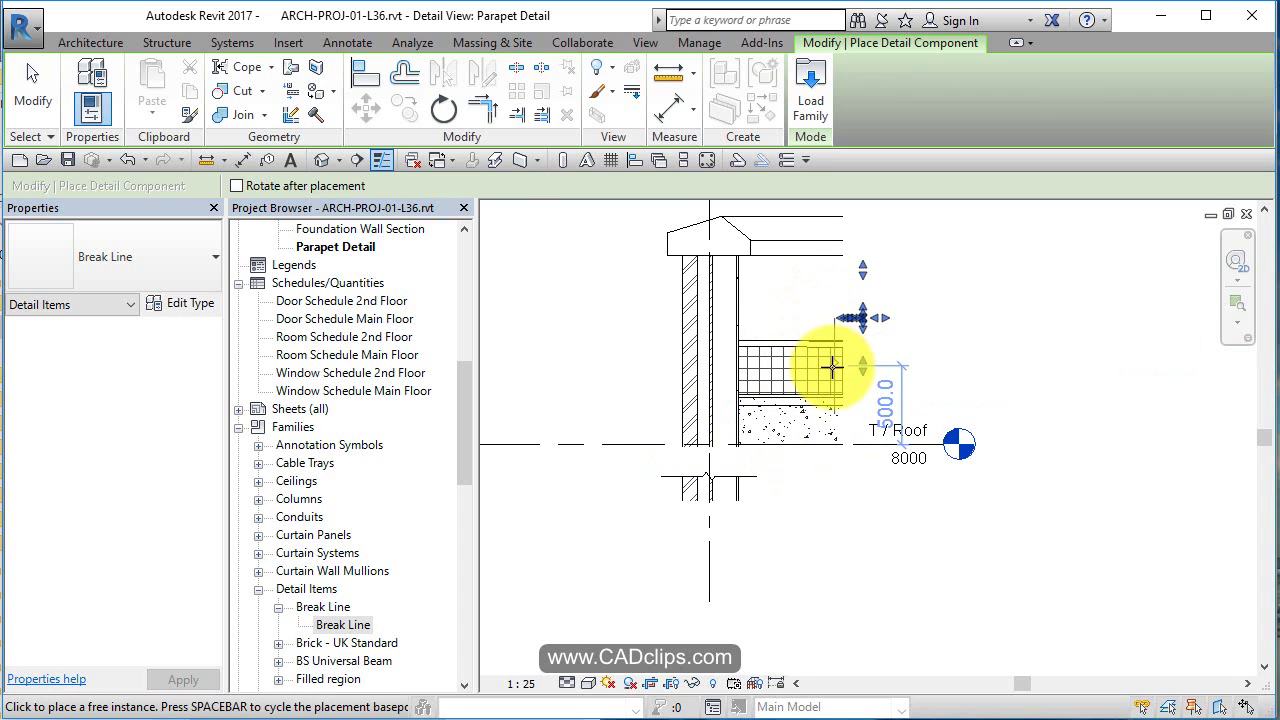
pyautogui.press('Escape')
pyautogui.press('Escape')
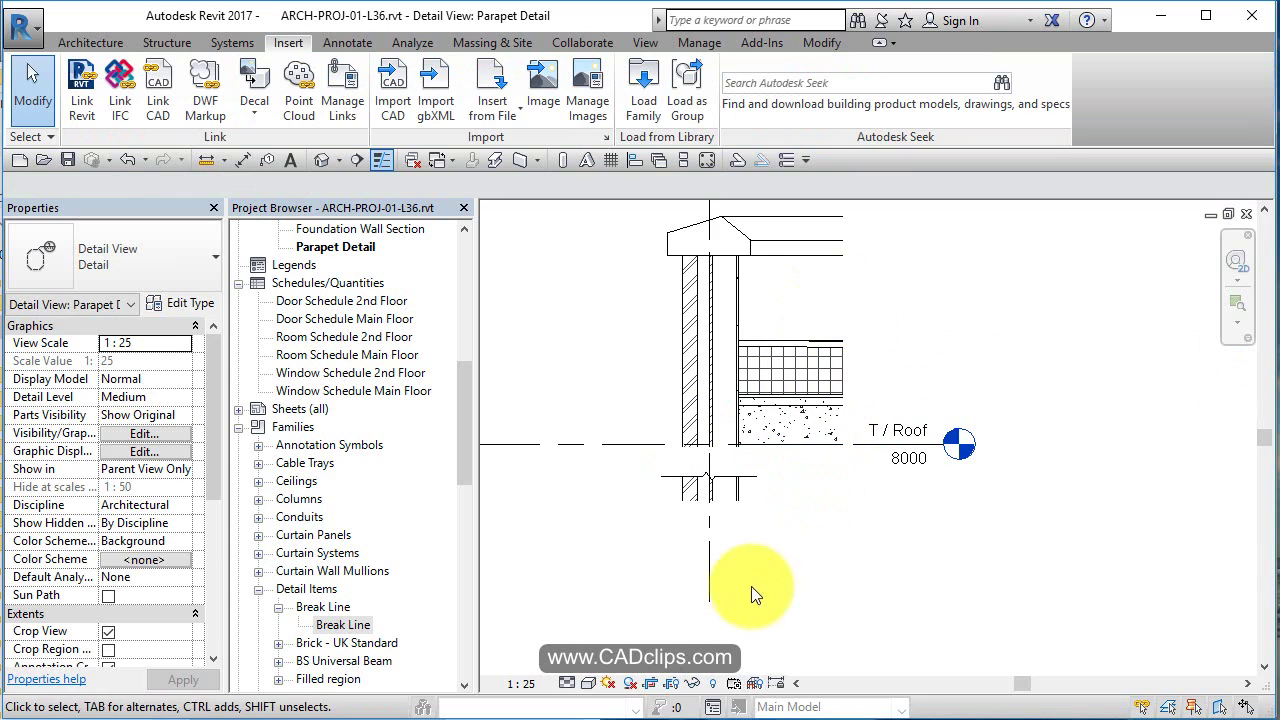
# Show the Parapet Detail's crop region and widen it on the roof side beyond the vertical break line.
pyautogui.click(674, 684)
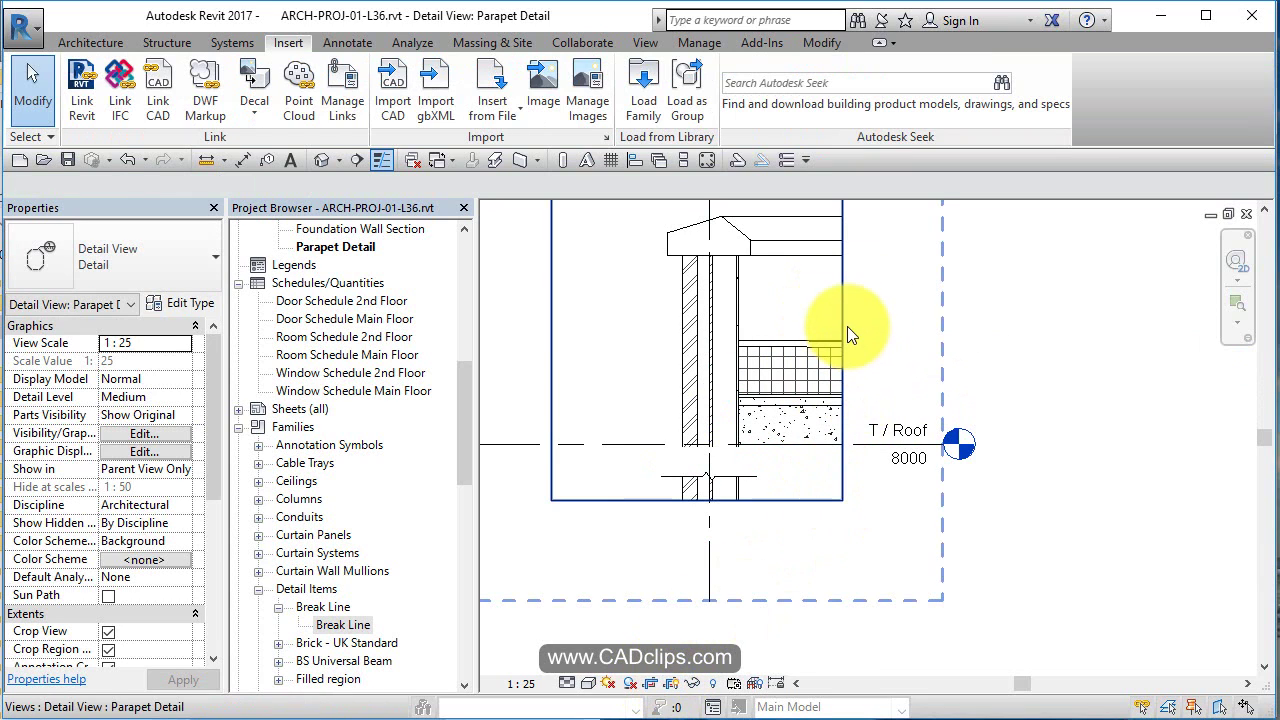
pyautogui.click(846, 314)
pyautogui.moveTo(852, 314); pyautogui.dragTo(905, 323)
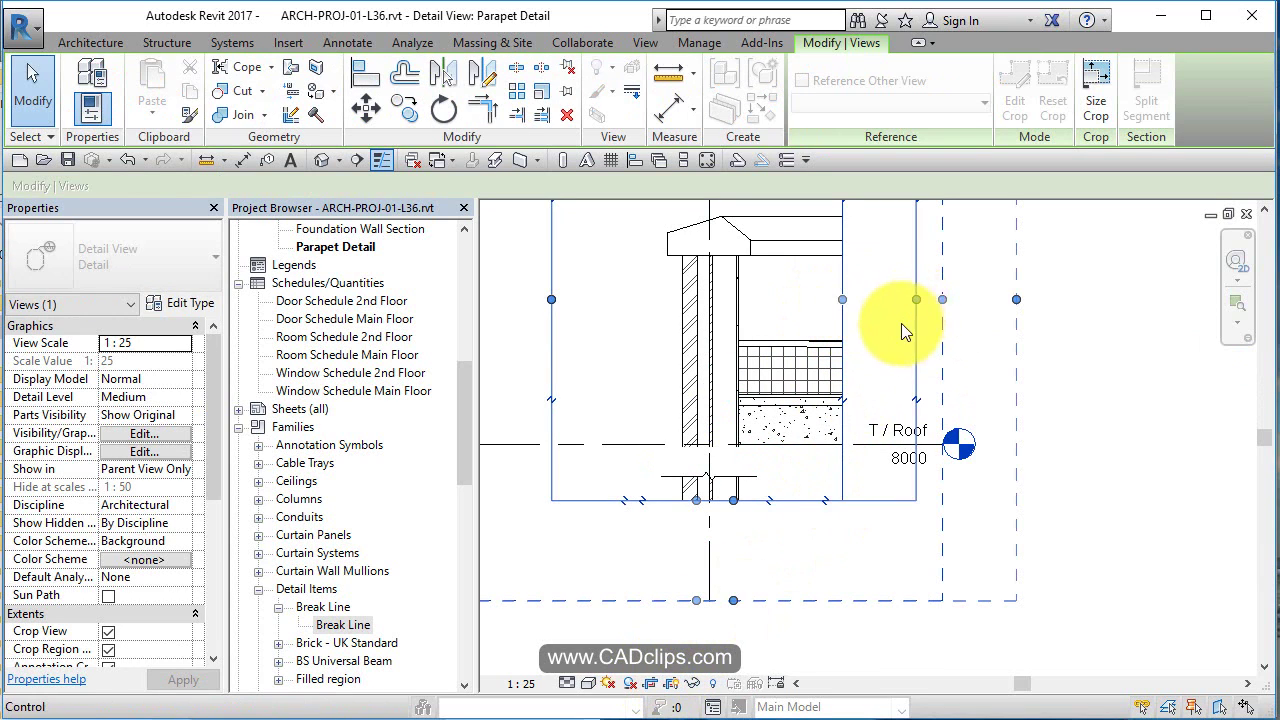
# Nudge the vertical break line toward the wall and pull the crop region's roof-side edge back in to just behind it.
pyautogui.click(851, 315)
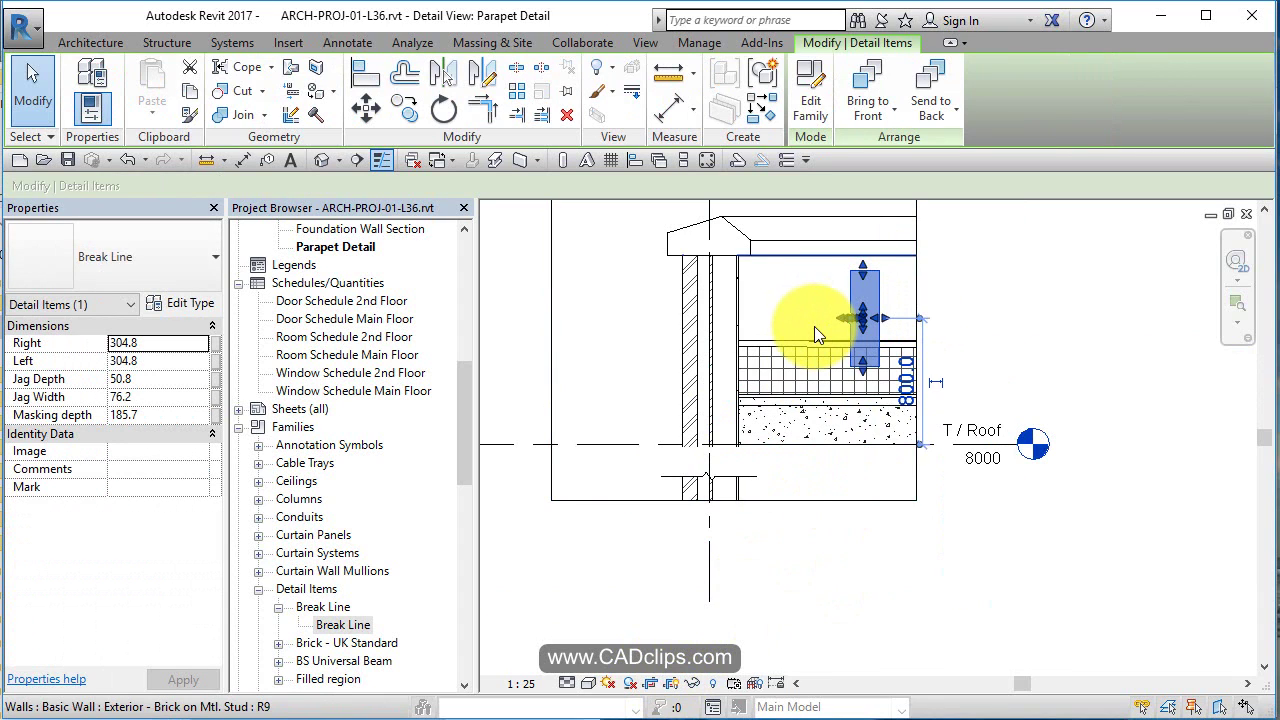
pyautogui.press('Left')
pyautogui.press('Left')
pyautogui.press('Left')
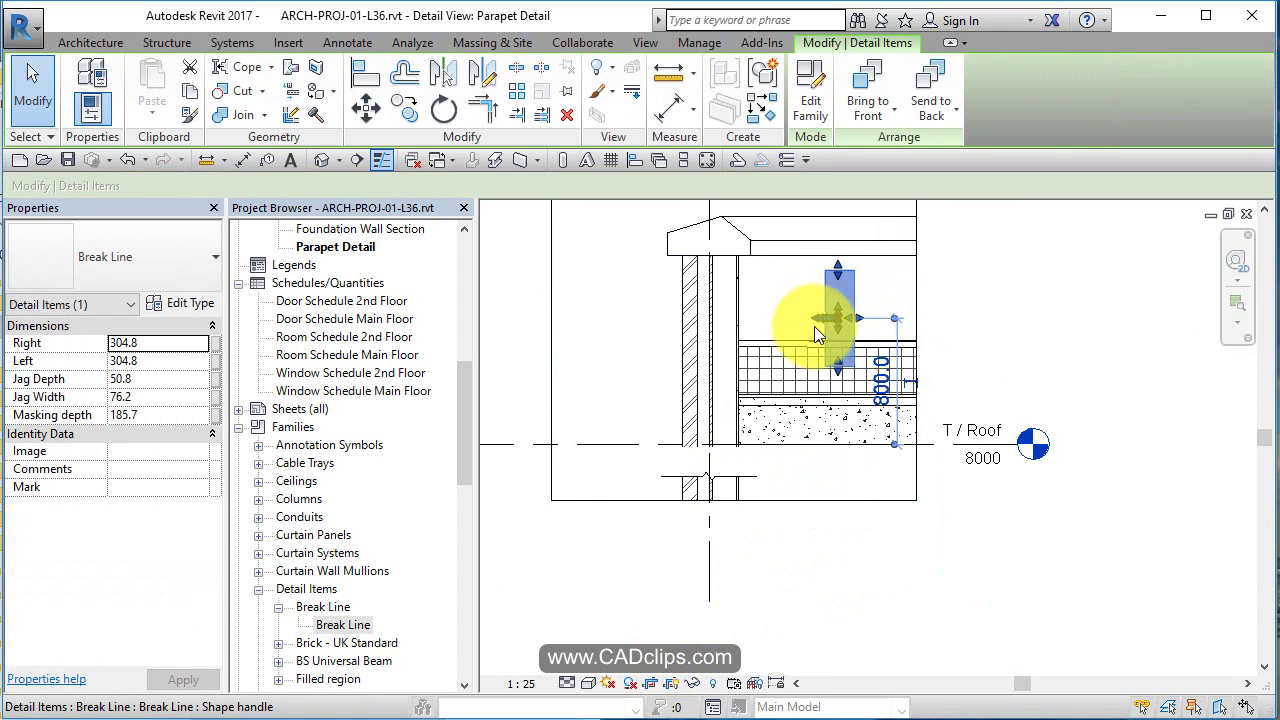
pyautogui.click(917, 263)
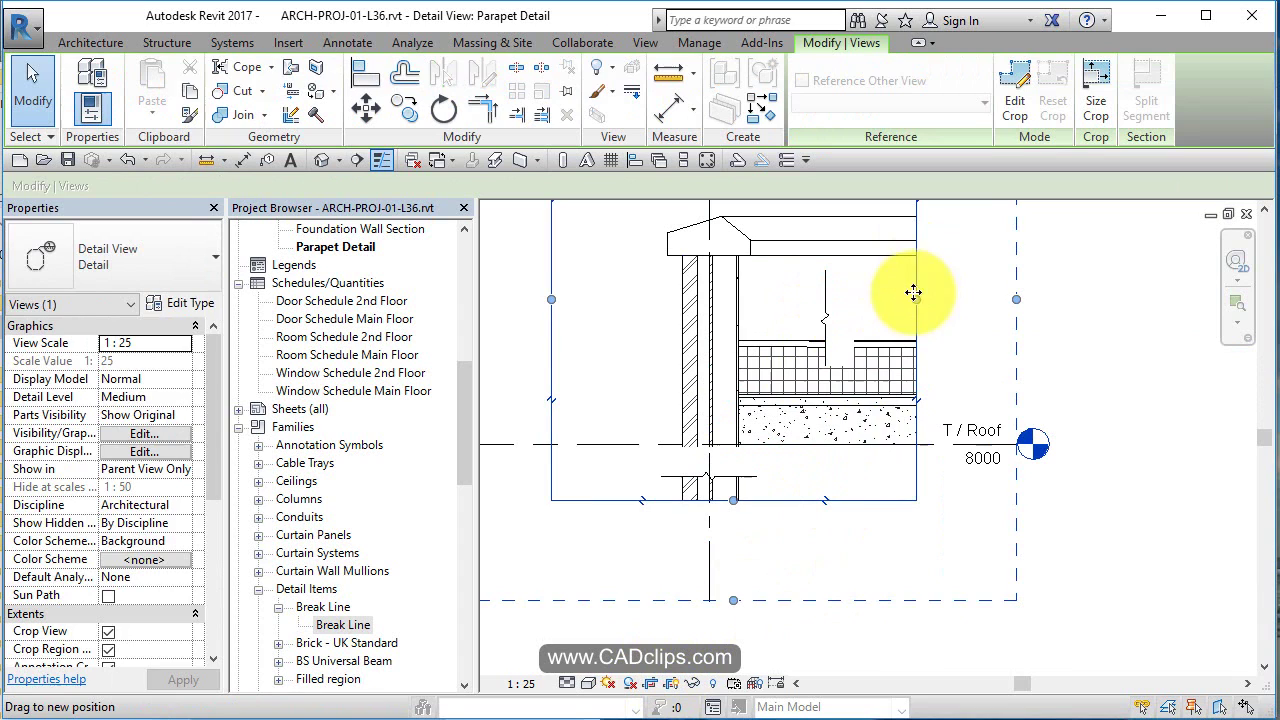
pyautogui.moveTo(849, 303); pyautogui.dragTo(850, 303)
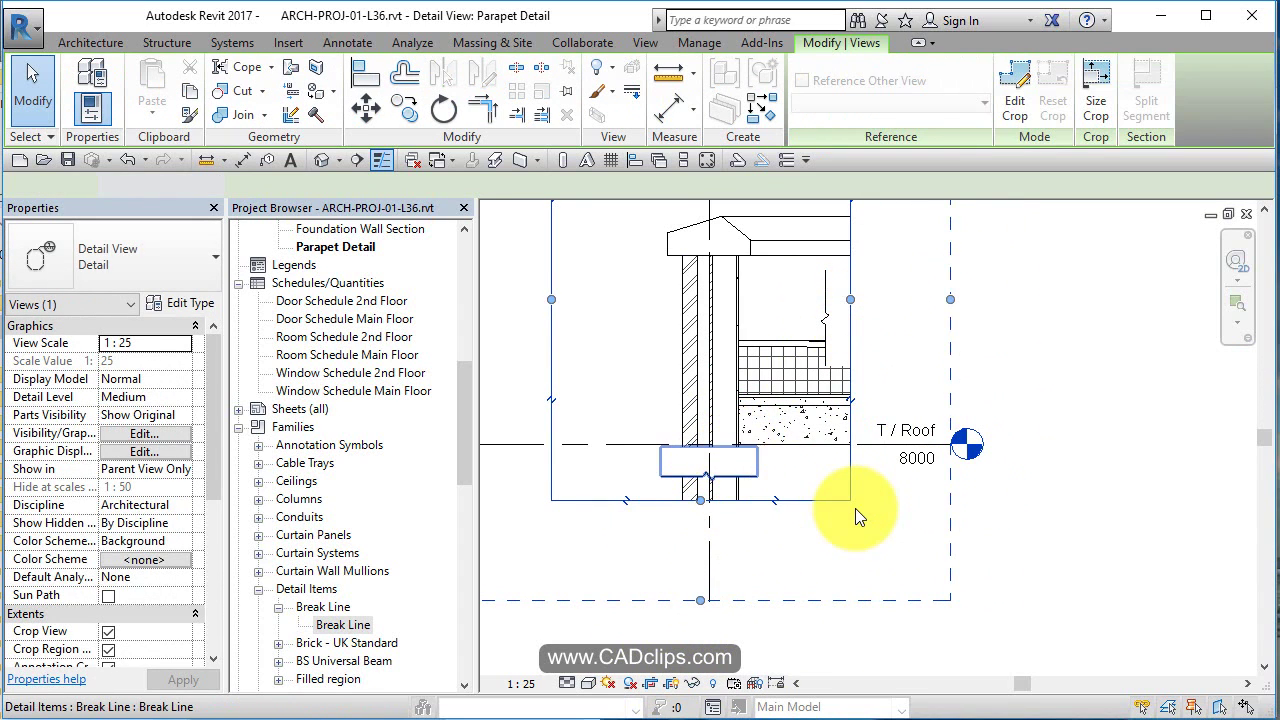
# Rotate the break line at the base of the parapet wall by 180°.
pyautogui.click(735, 462)
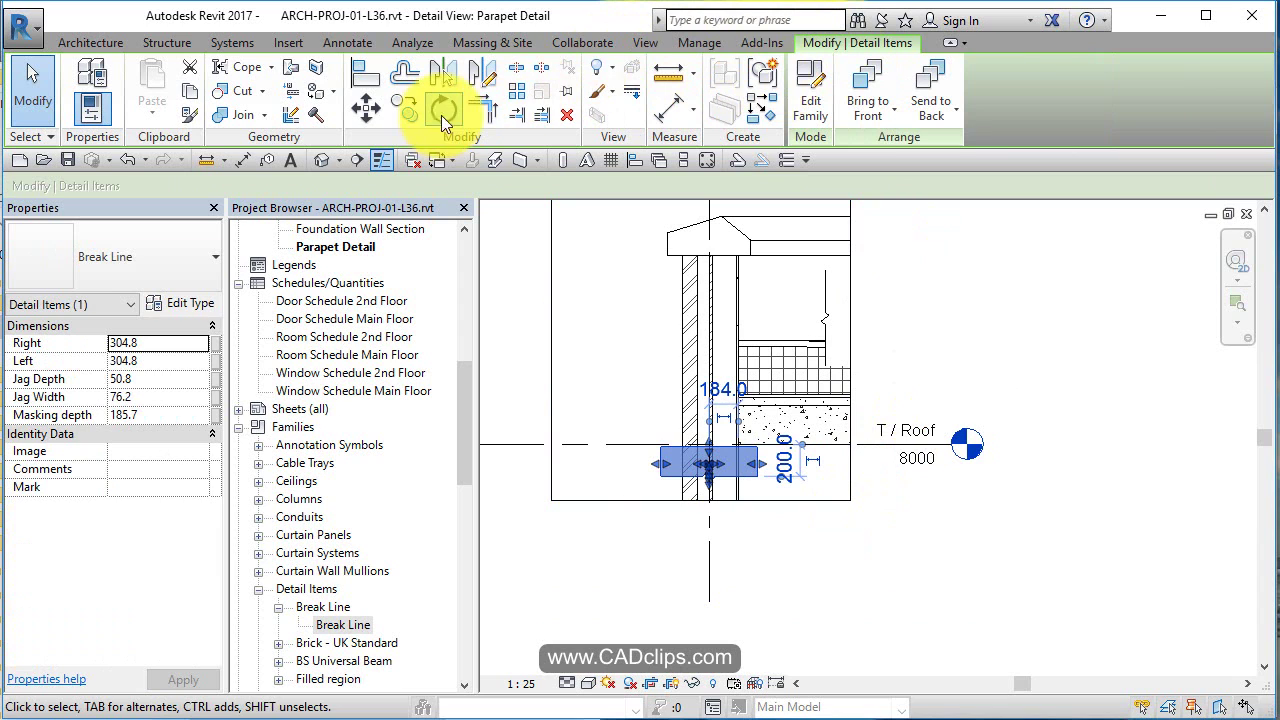
pyautogui.click(441, 112)
pyautogui.click(907, 452)
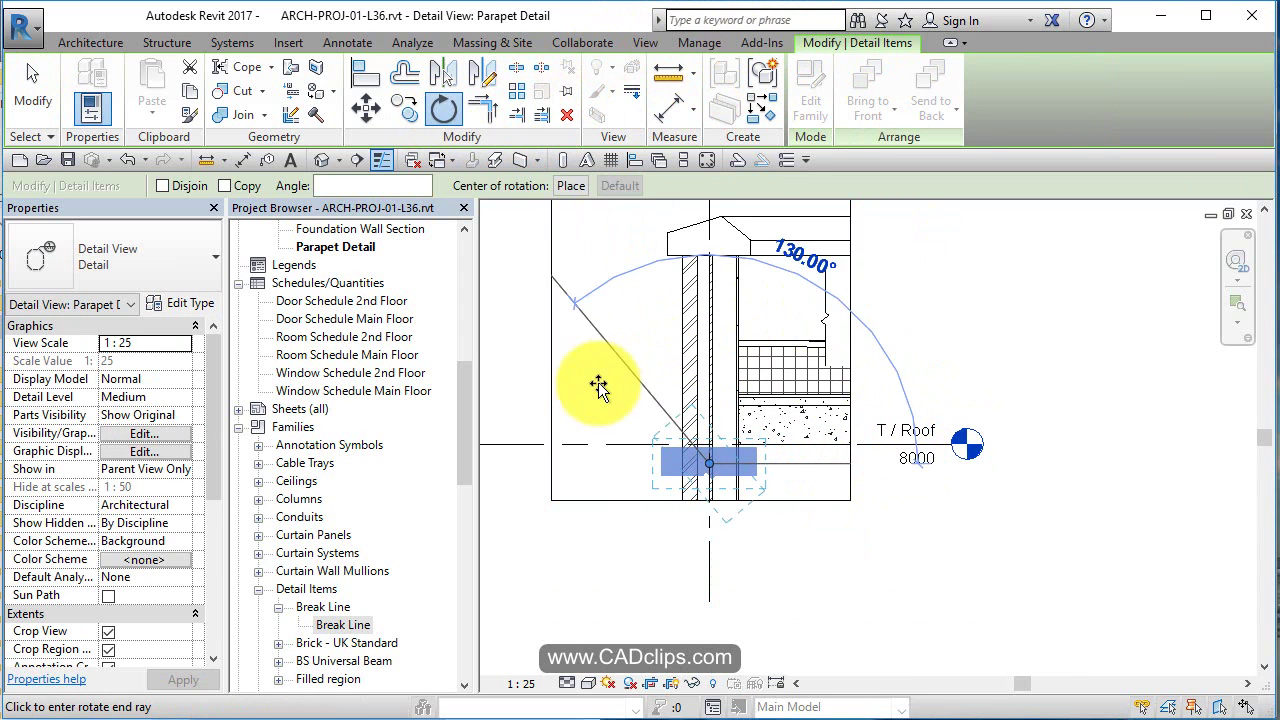
pyautogui.click(586, 463)
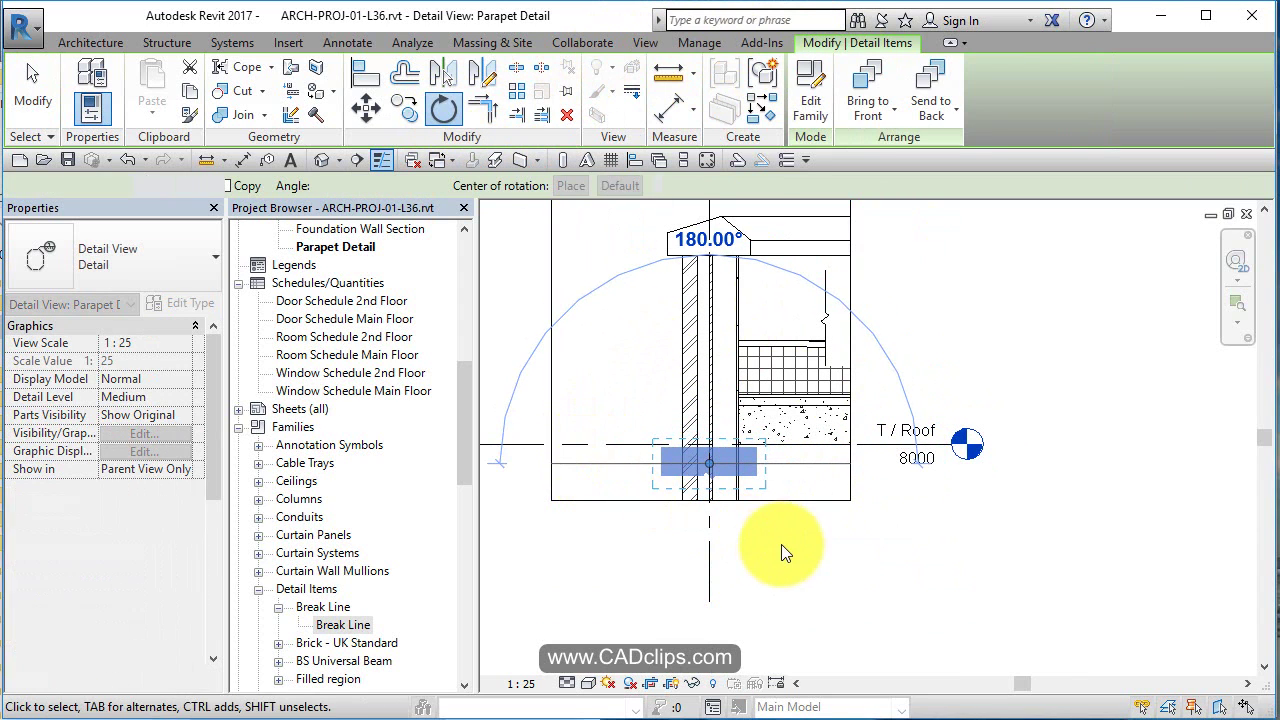
pyautogui.click(871, 576)
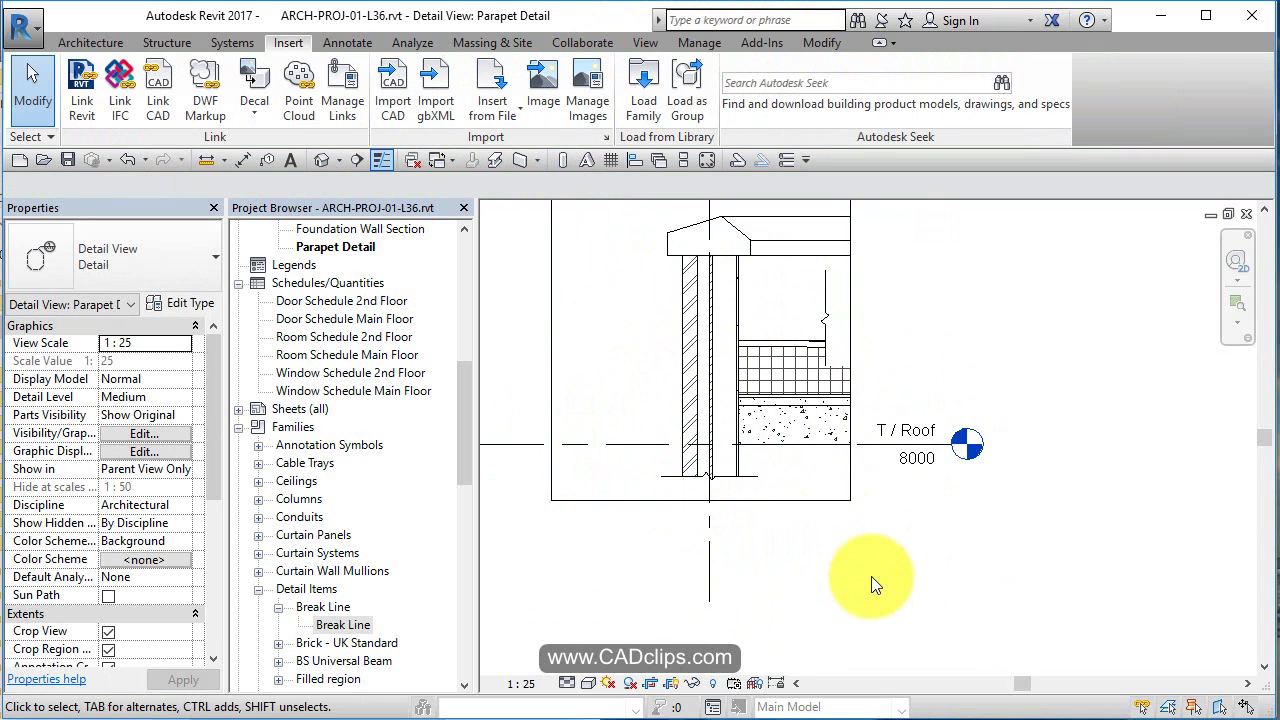
# Stretch the vertical break line up past the parapet cap, about 705 mm from its jag, and down past the T / Roof level.
pyautogui.click(827, 285)
pyautogui.scroll(1, 827, 283)
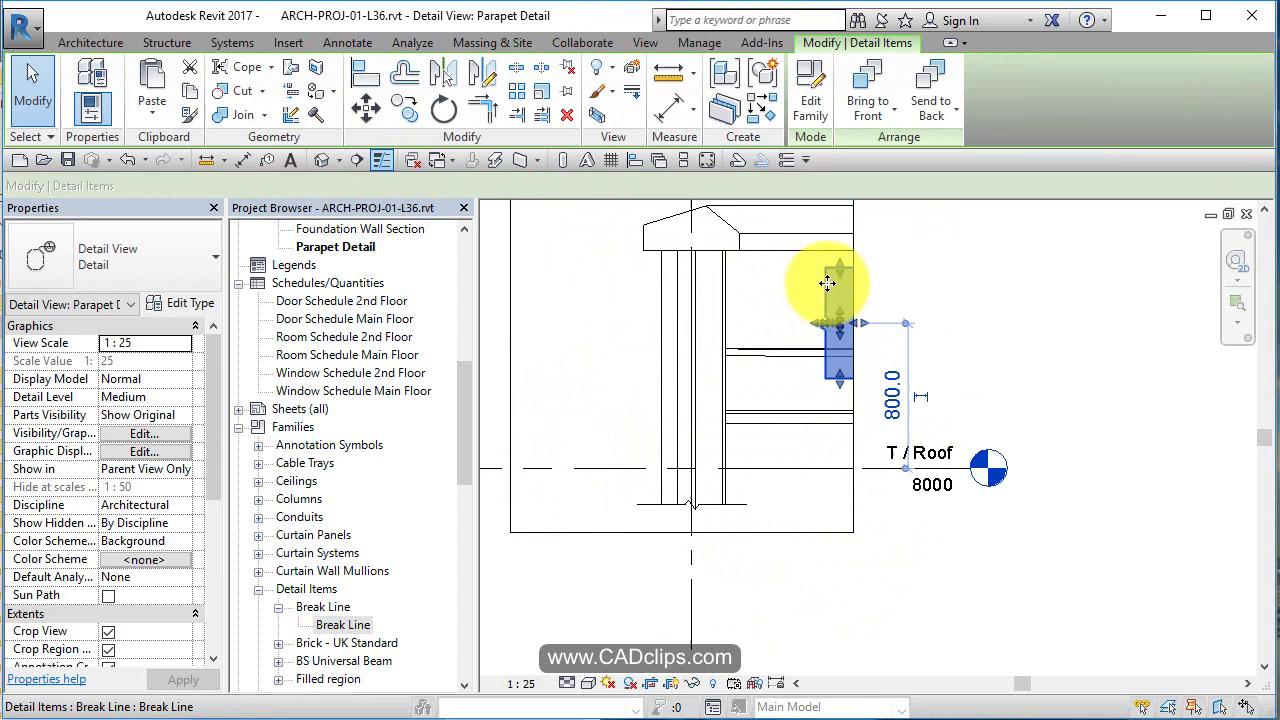
pyautogui.moveTo(835, 270); pyautogui.dragTo(843, 245)
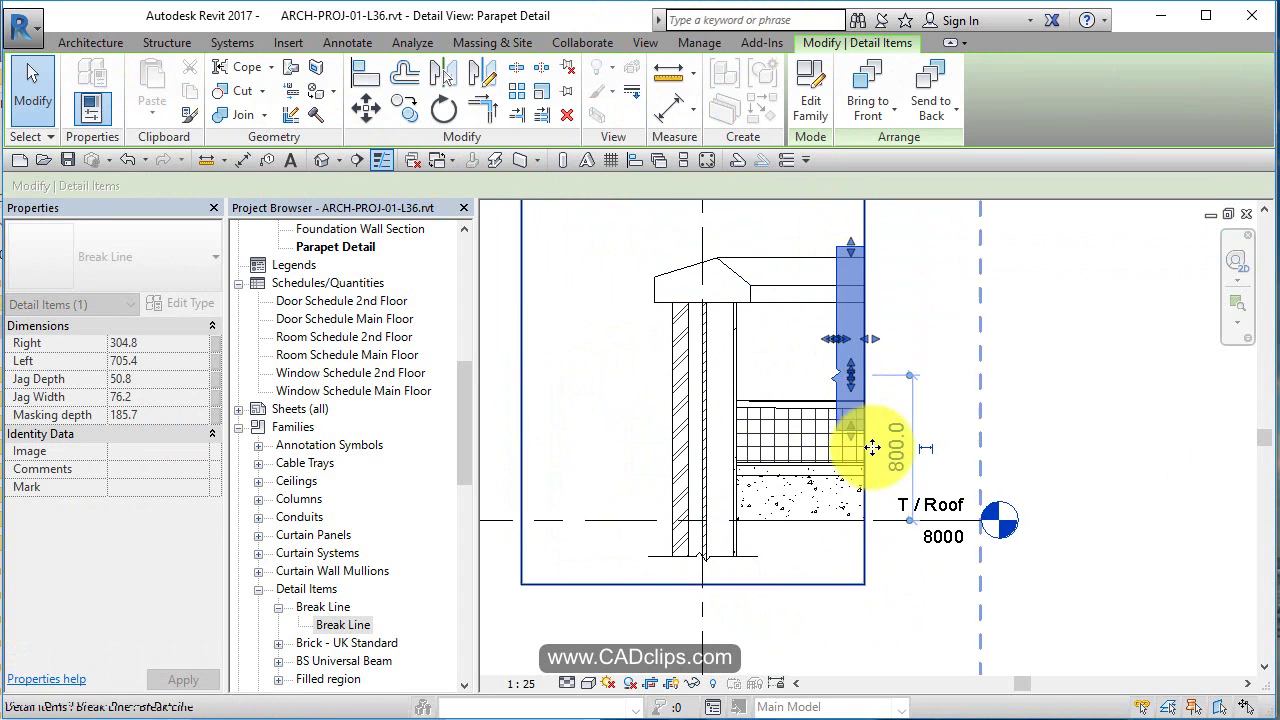
pyautogui.moveTo(850, 432); pyautogui.dragTo(873, 555)
pyautogui.click(943, 566)
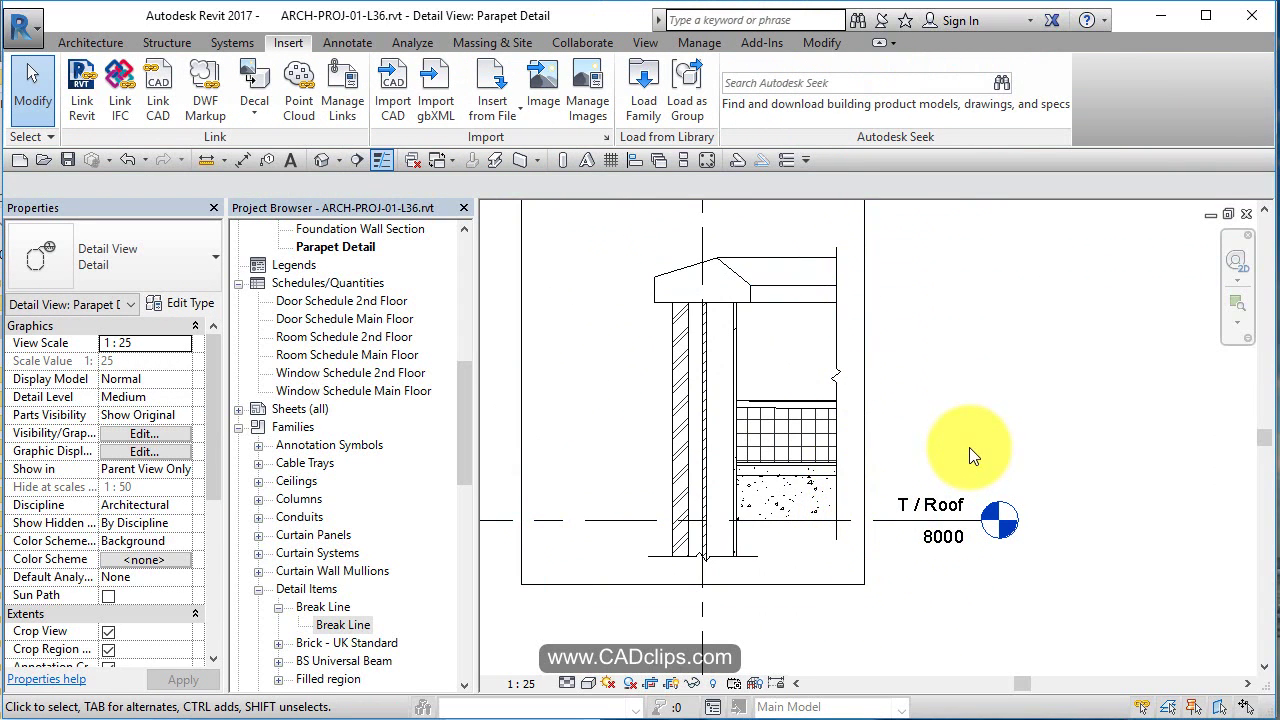
# Hide the crop region boundary in the Parapet Detail view.
pyautogui.scroll(-2, 969, 447)
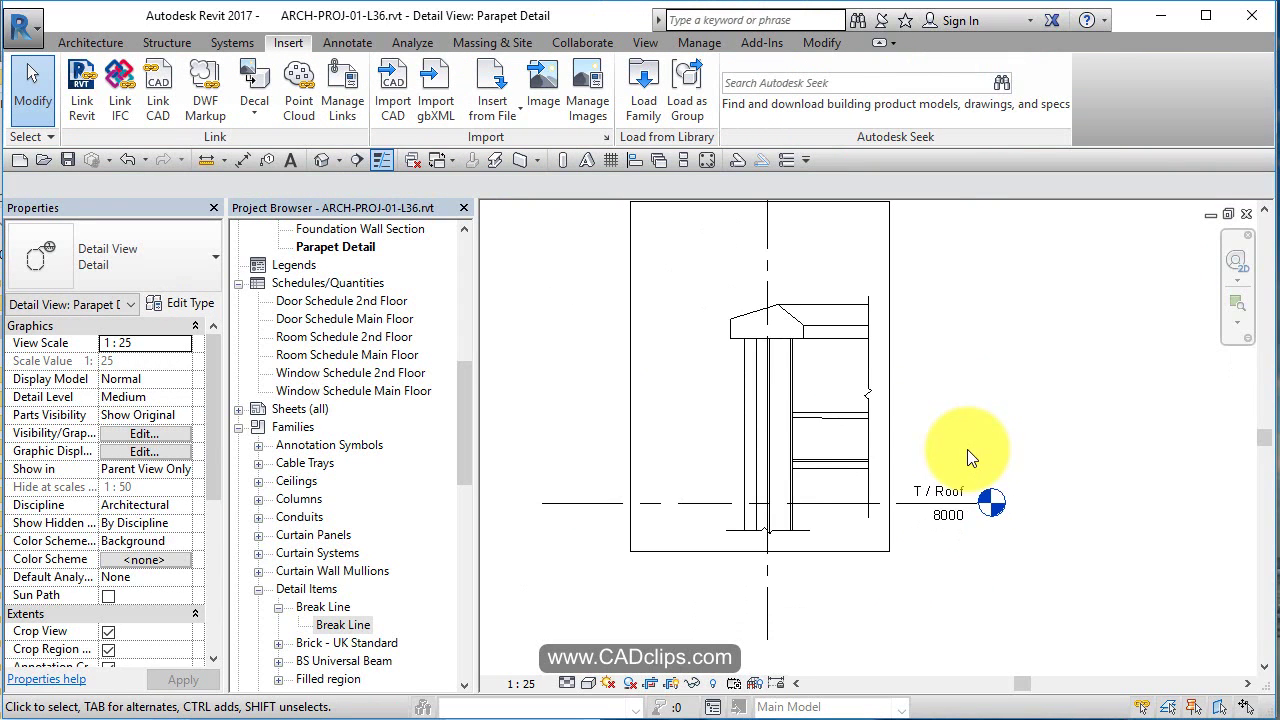
pyautogui.click(683, 688)
pyautogui.scroll(1, 894, 491)
pyautogui.scroll(-1, 881, 508)
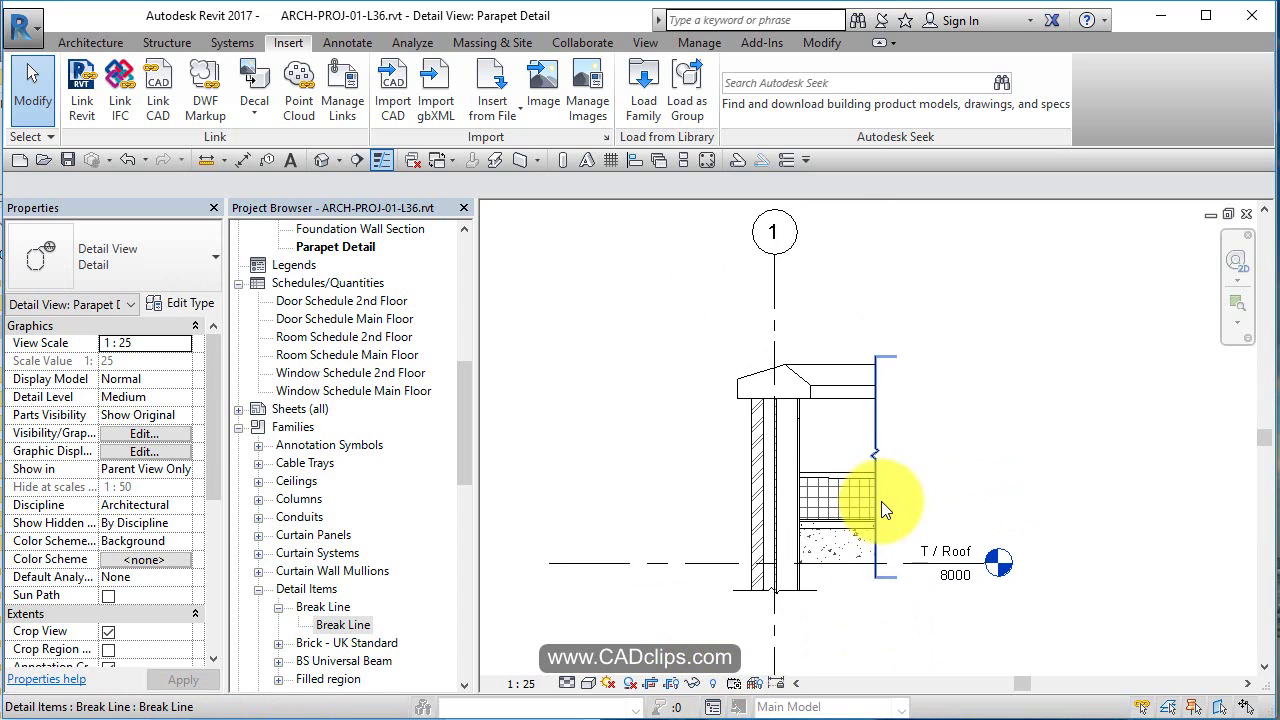
# In the Foundation Wall Section view, place break lines across the top of the wall at grid 1 and at the slab on grade's cut end.
pyautogui.click(365, 229)
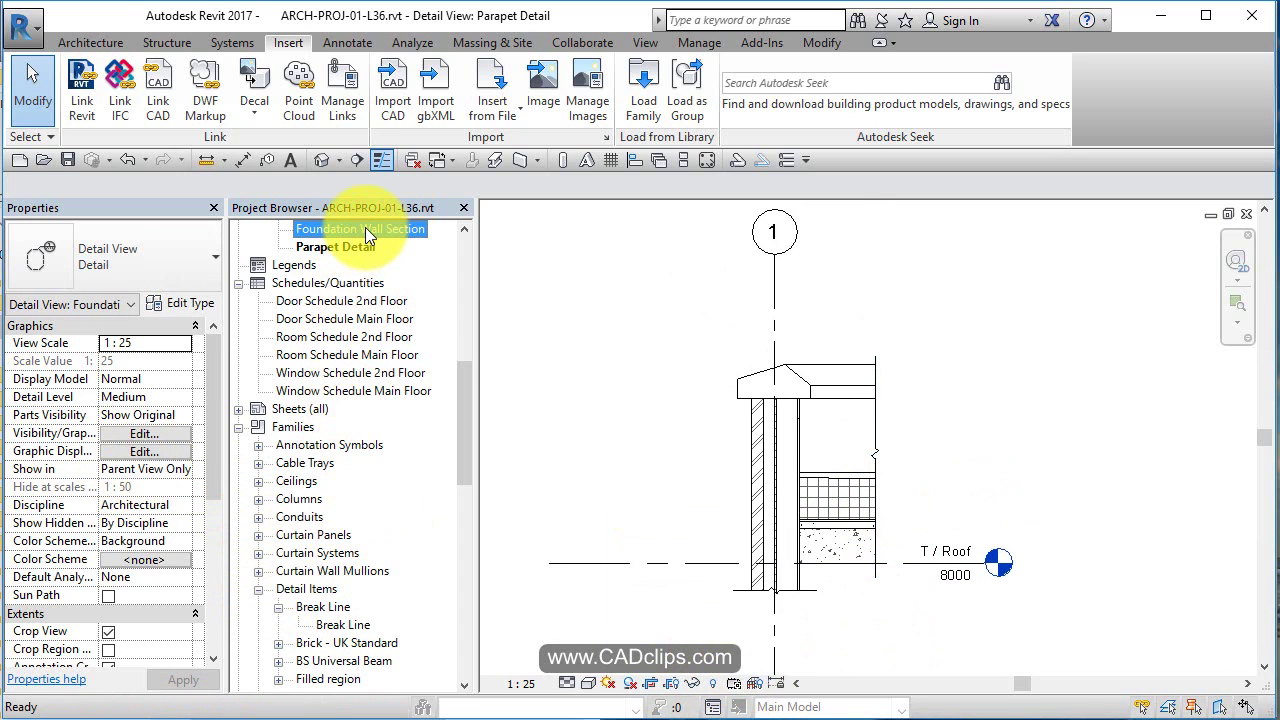
pyautogui.doubleClick(365, 229)
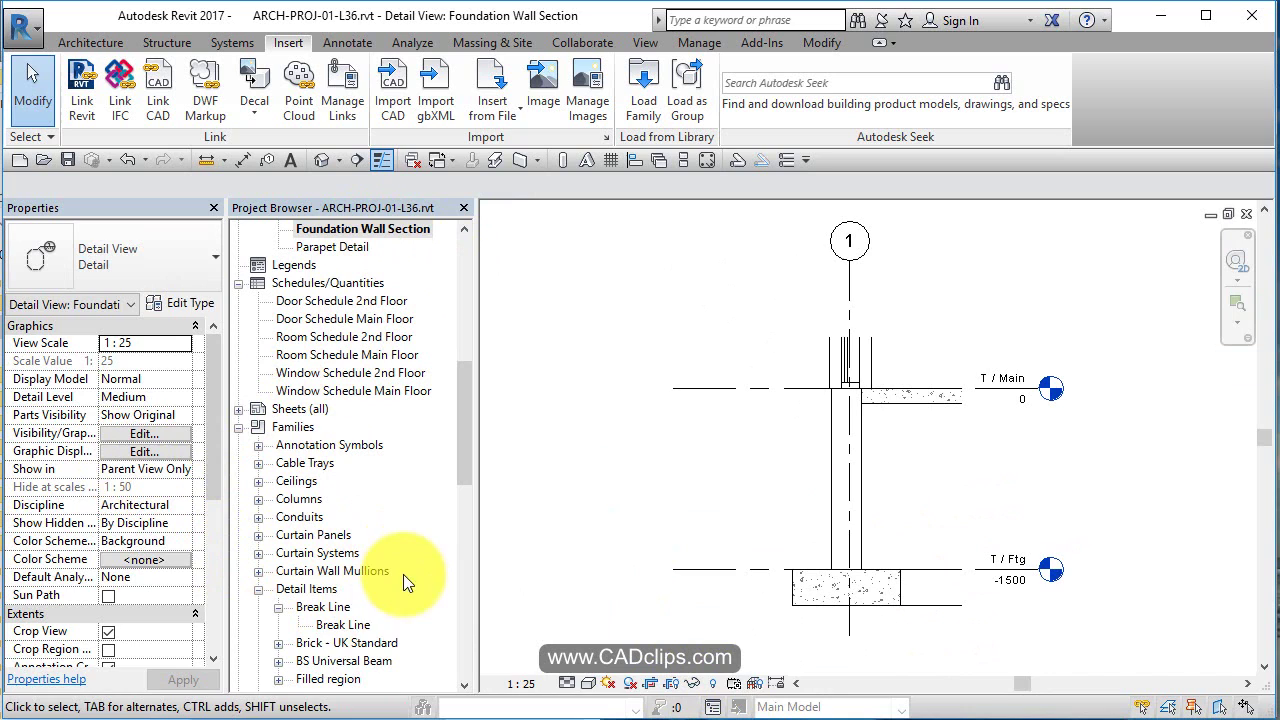
pyautogui.moveTo(351, 626); pyautogui.dragTo(848, 347)
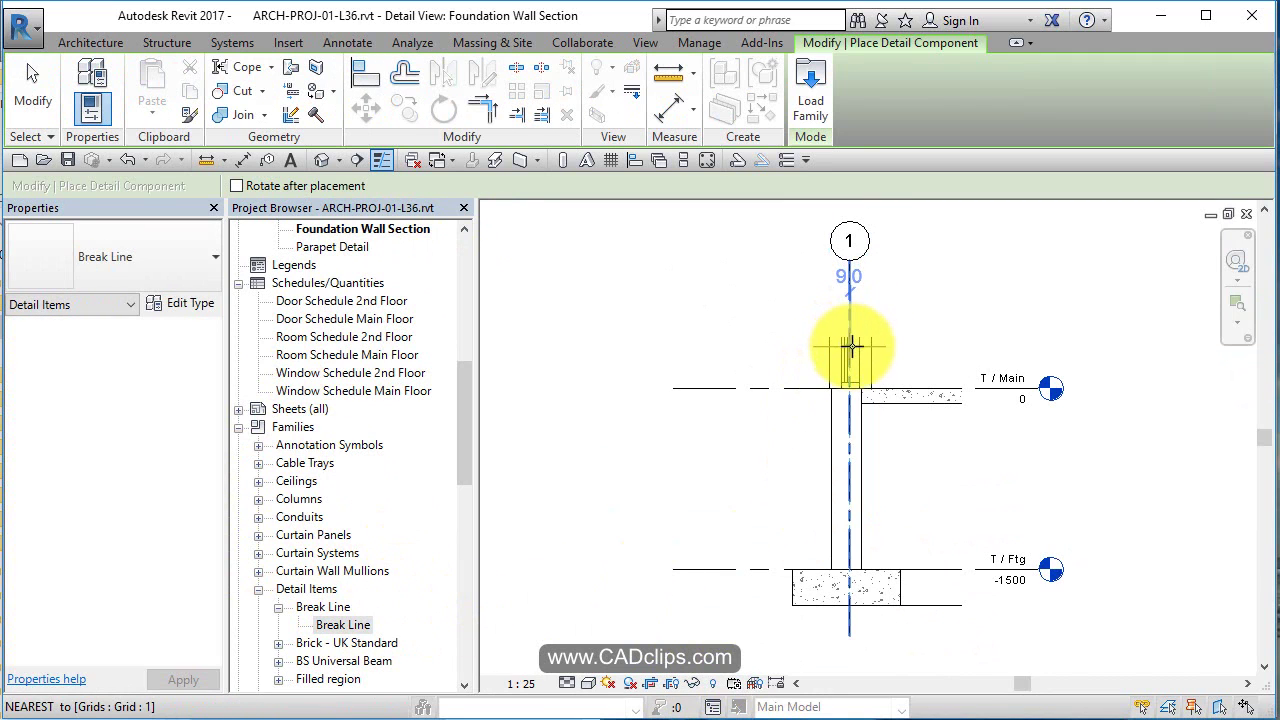
pyautogui.click(850, 346)
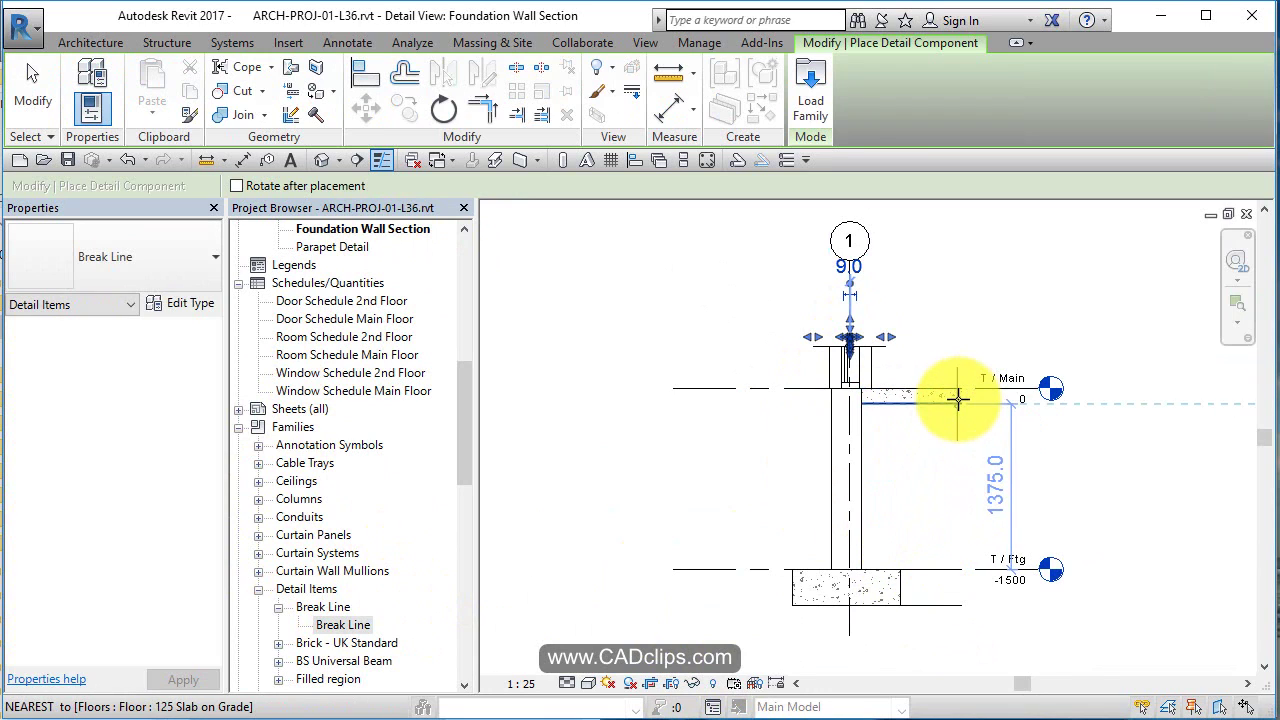
pyautogui.scroll(2, 958, 395)
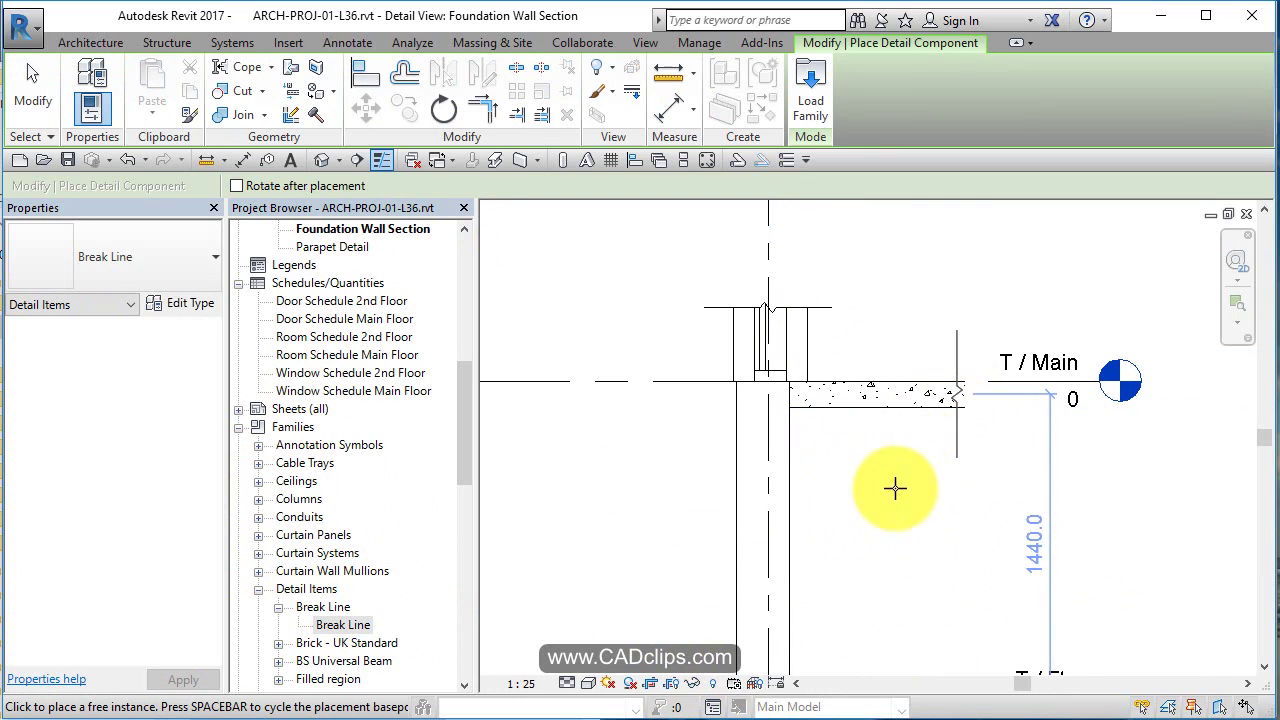
pyautogui.scroll(-2, 831, 519)
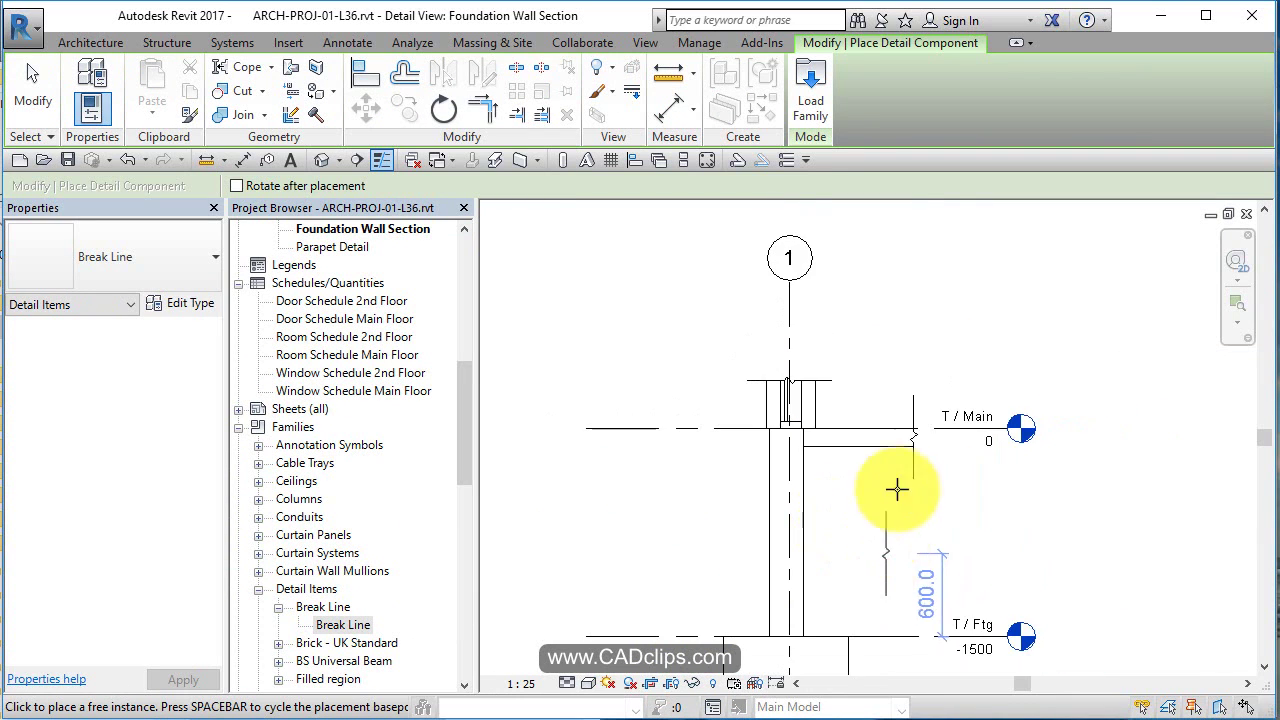
# Open the 2nd Floor at Exterior Wall view and place a break line across the top of the upper wall at grid 1.
pyautogui.scroll(2, 347, 273)
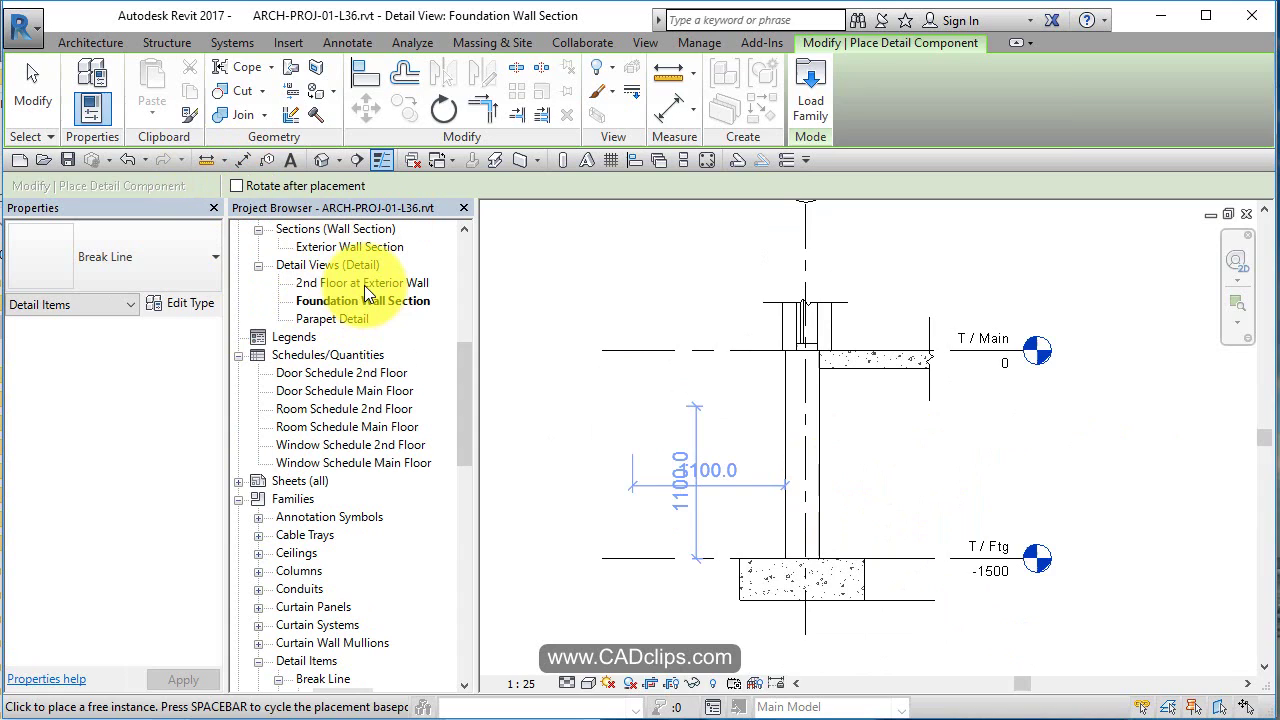
pyautogui.doubleClick(362, 284)
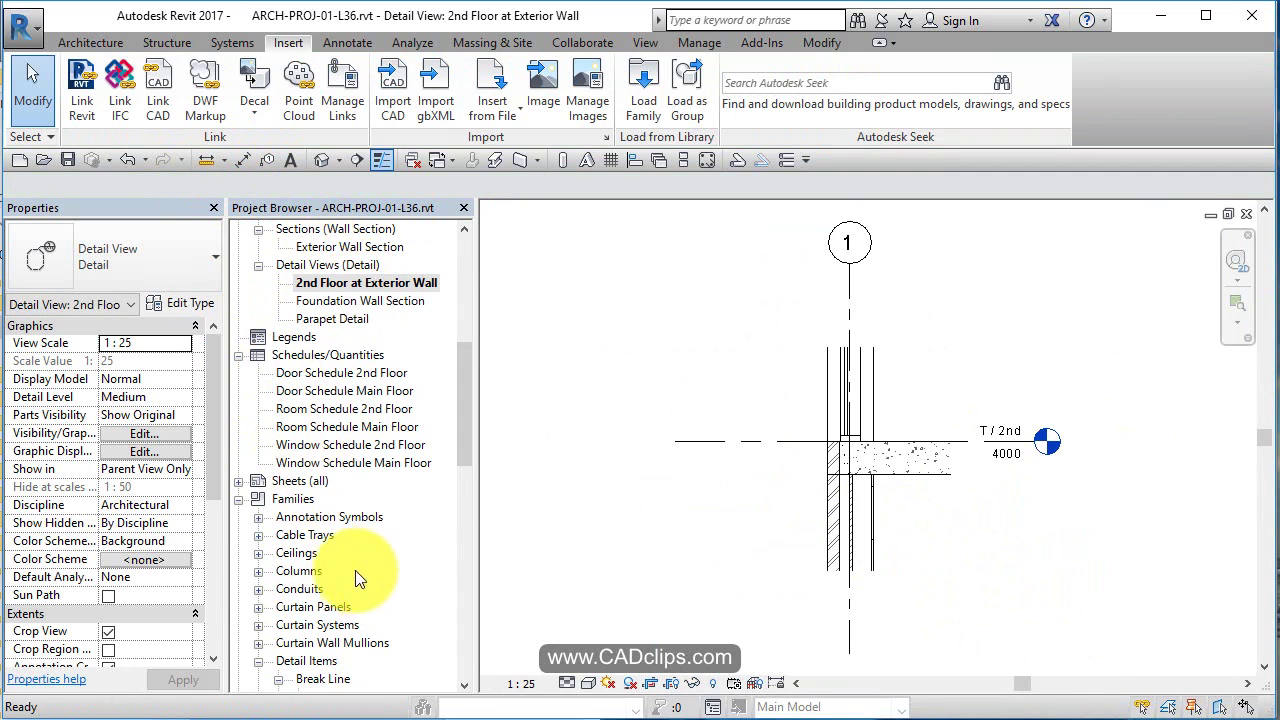
pyautogui.scroll(-3, 355, 570)
pyautogui.moveTo(346, 568); pyautogui.dragTo(752, 474)
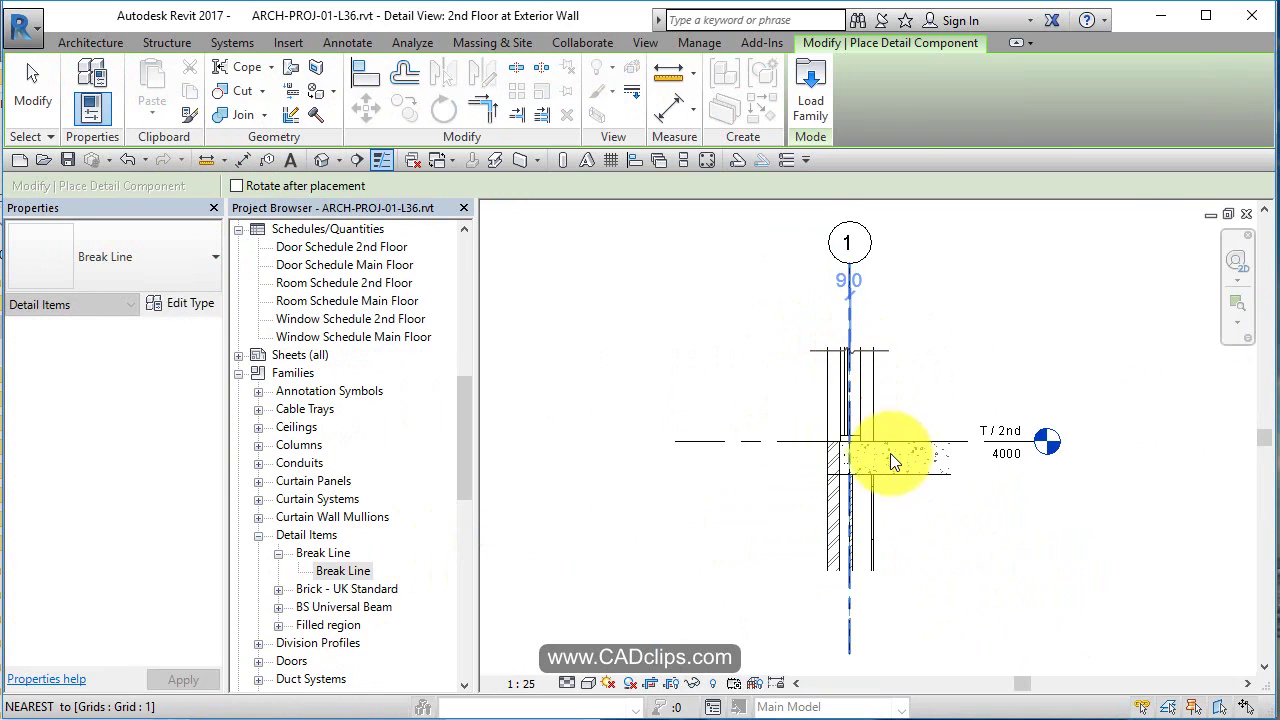
pyautogui.click(851, 471)
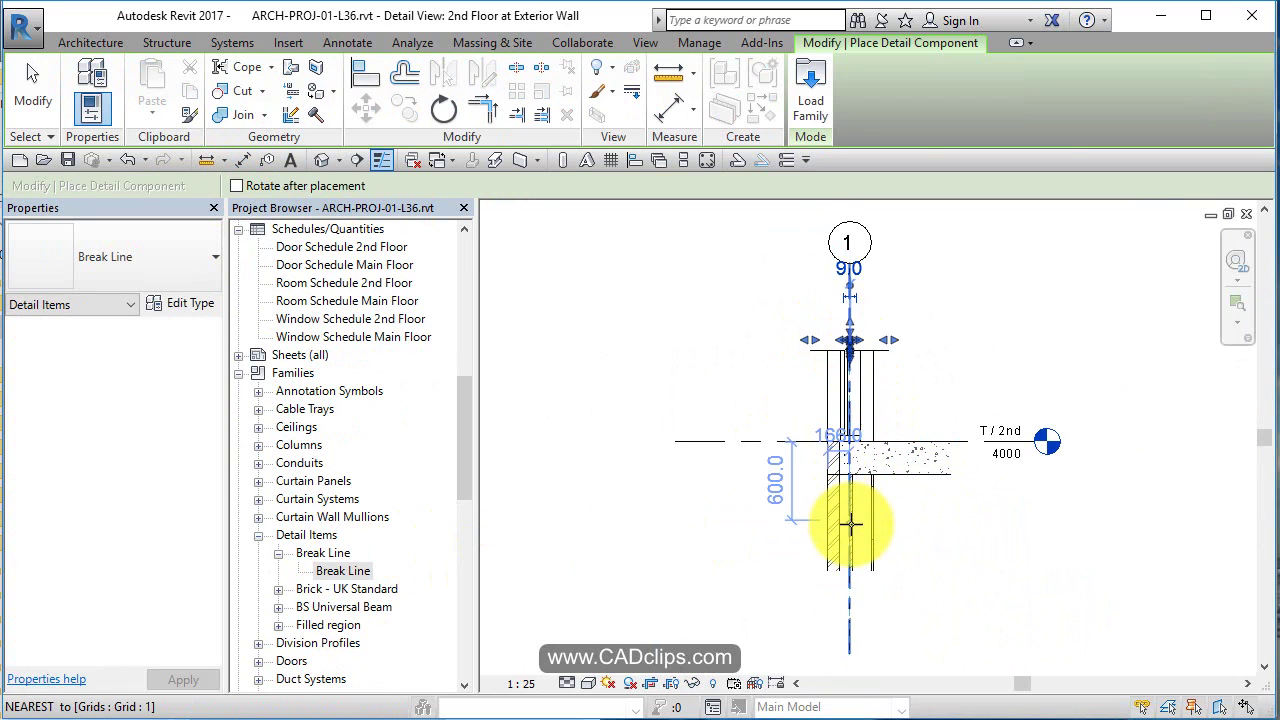
# Place a break line across the bottom of the lower wall and a vertical one at the cut end of the 2nd floor slab.
pyautogui.scroll(2, 851, 568)
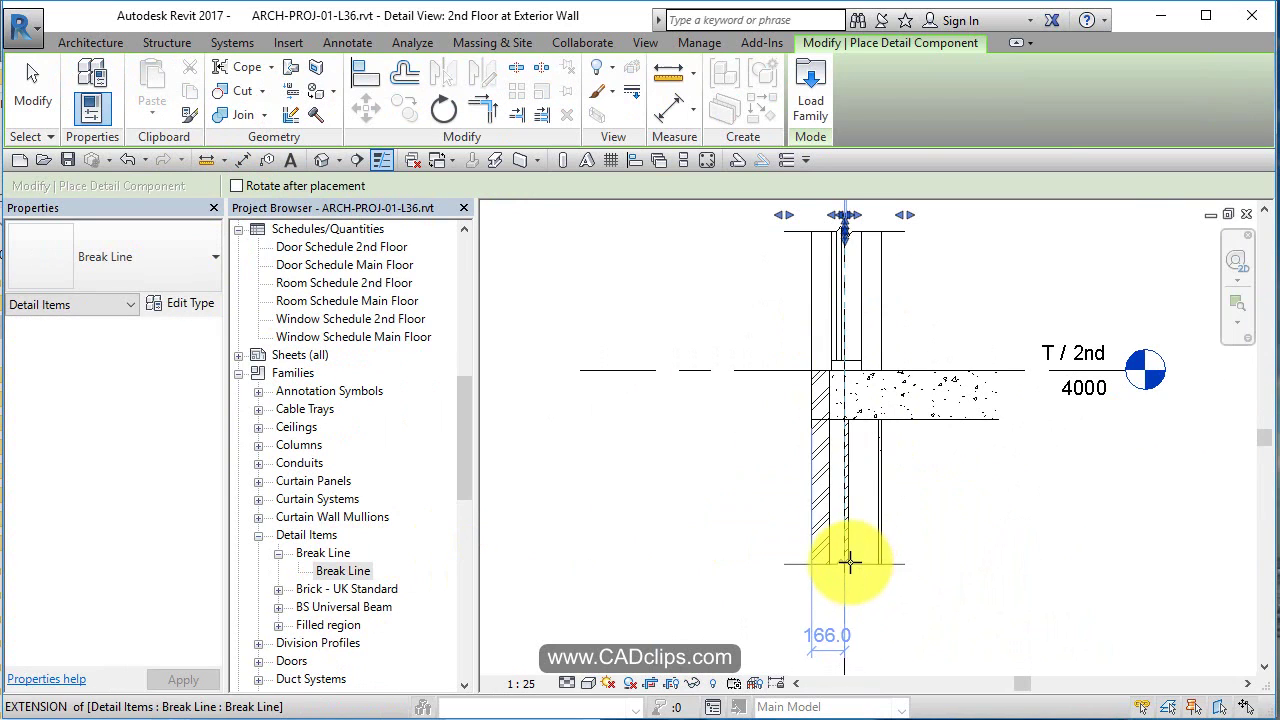
pyautogui.click(861, 557)
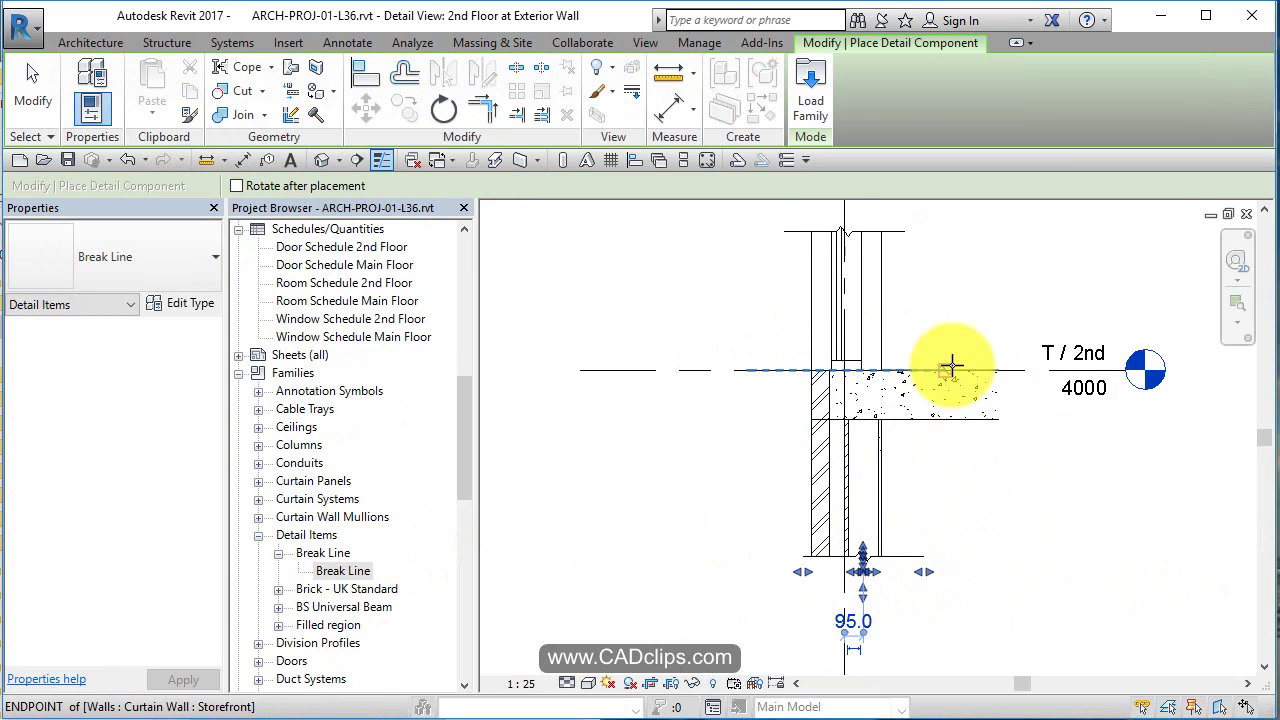
pyautogui.click(986, 397)
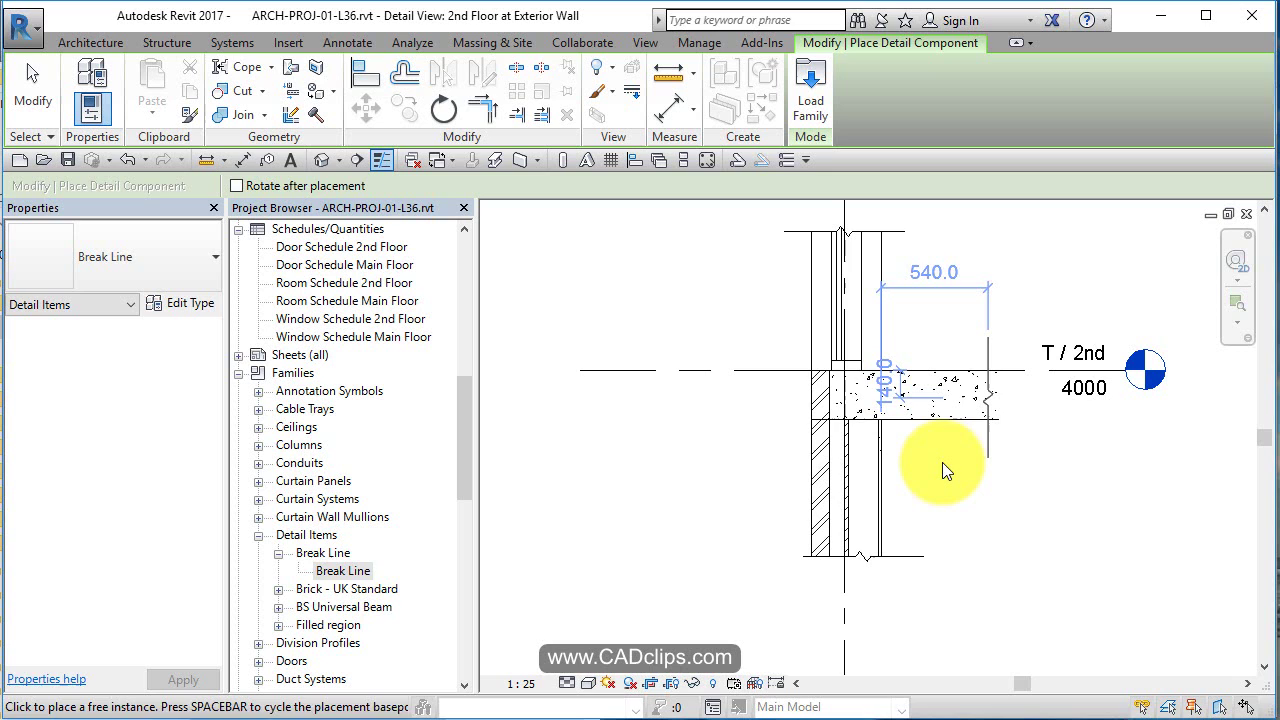
pyautogui.press('Escape')
pyautogui.press('Escape')
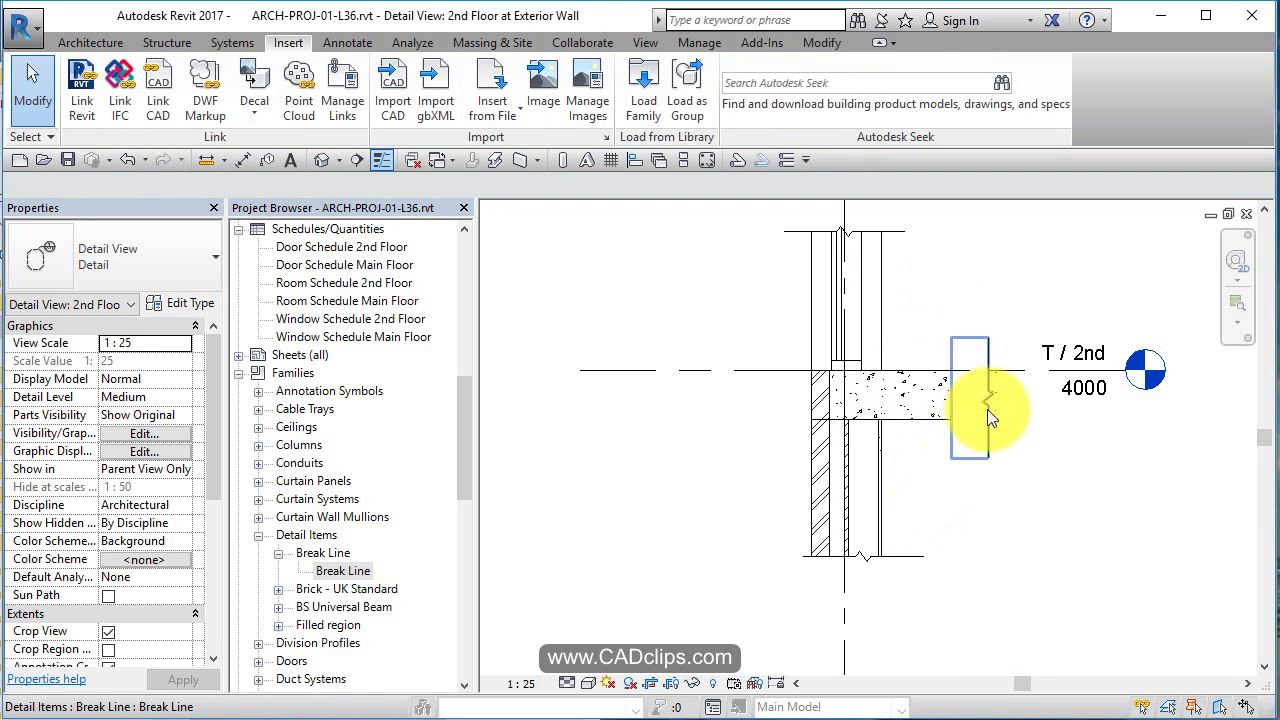
# Rotate the 2nd floor slab's vertical break line 180° so its mask faces outward, and shift it inward over the slab's cut end.
pyautogui.click(987, 409)
pyautogui.click(445, 109)
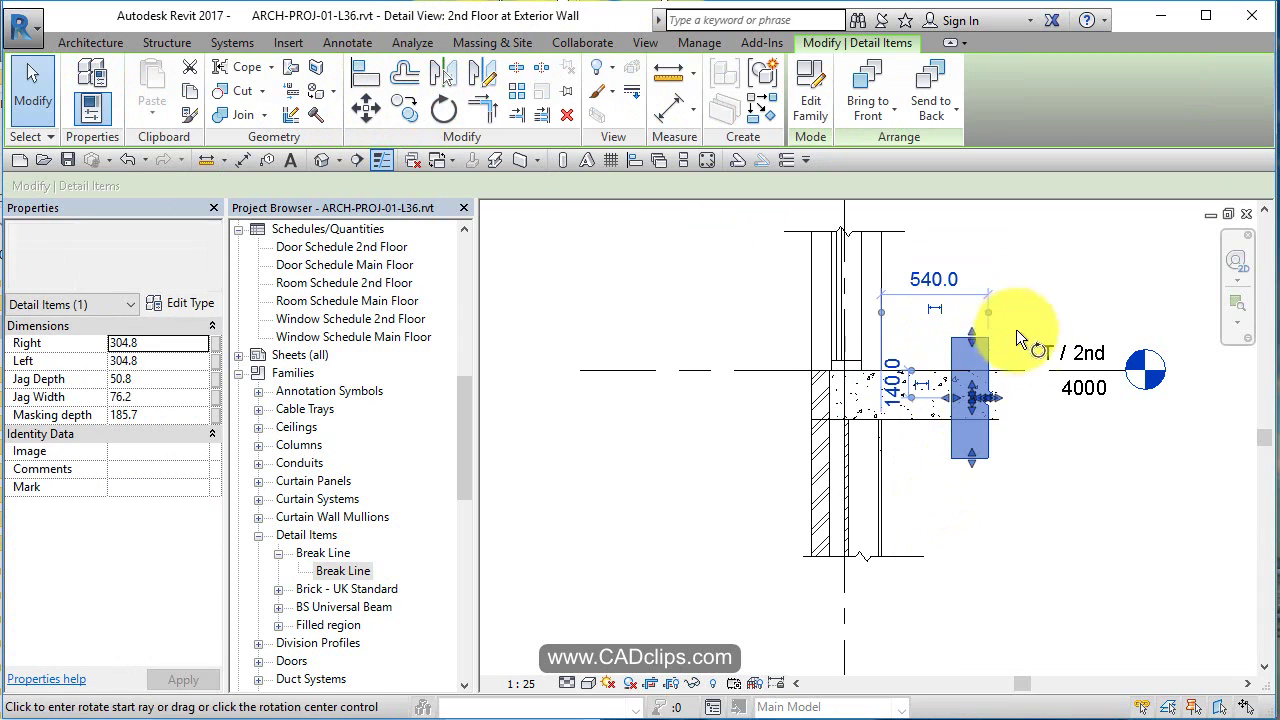
pyautogui.click(1055, 398)
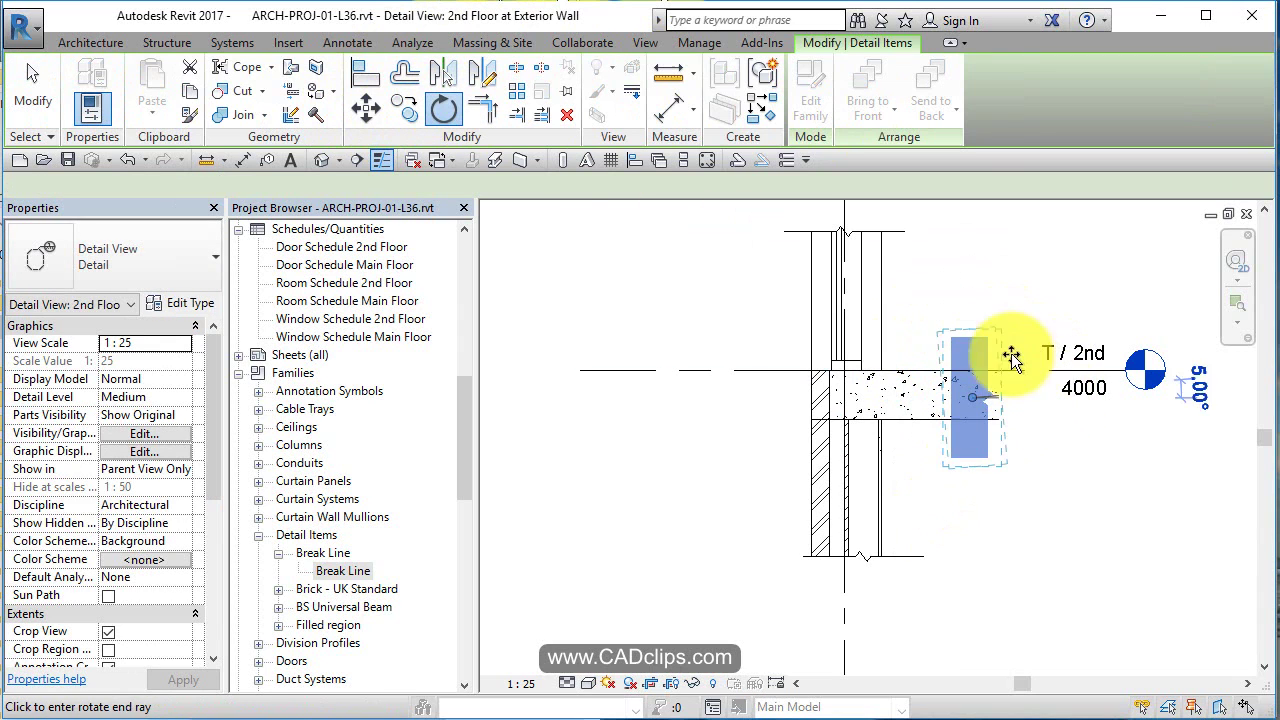
pyautogui.click(653, 387)
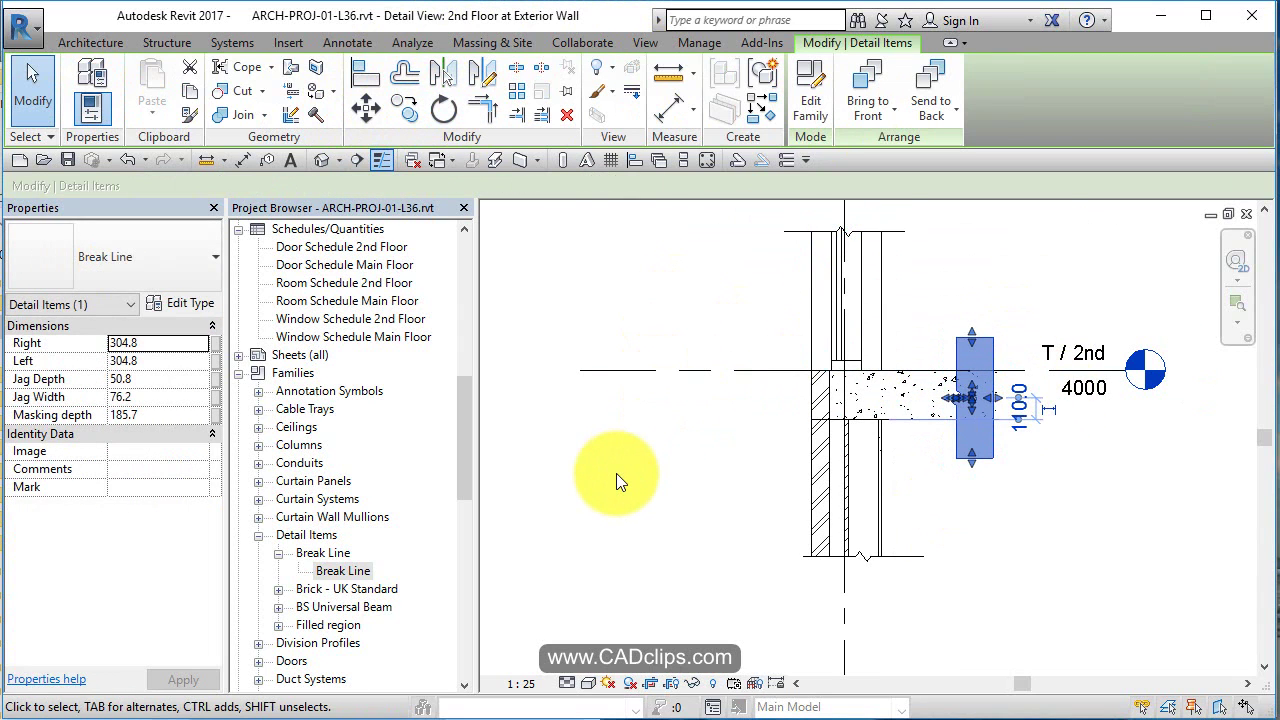
pyautogui.click(616, 473)
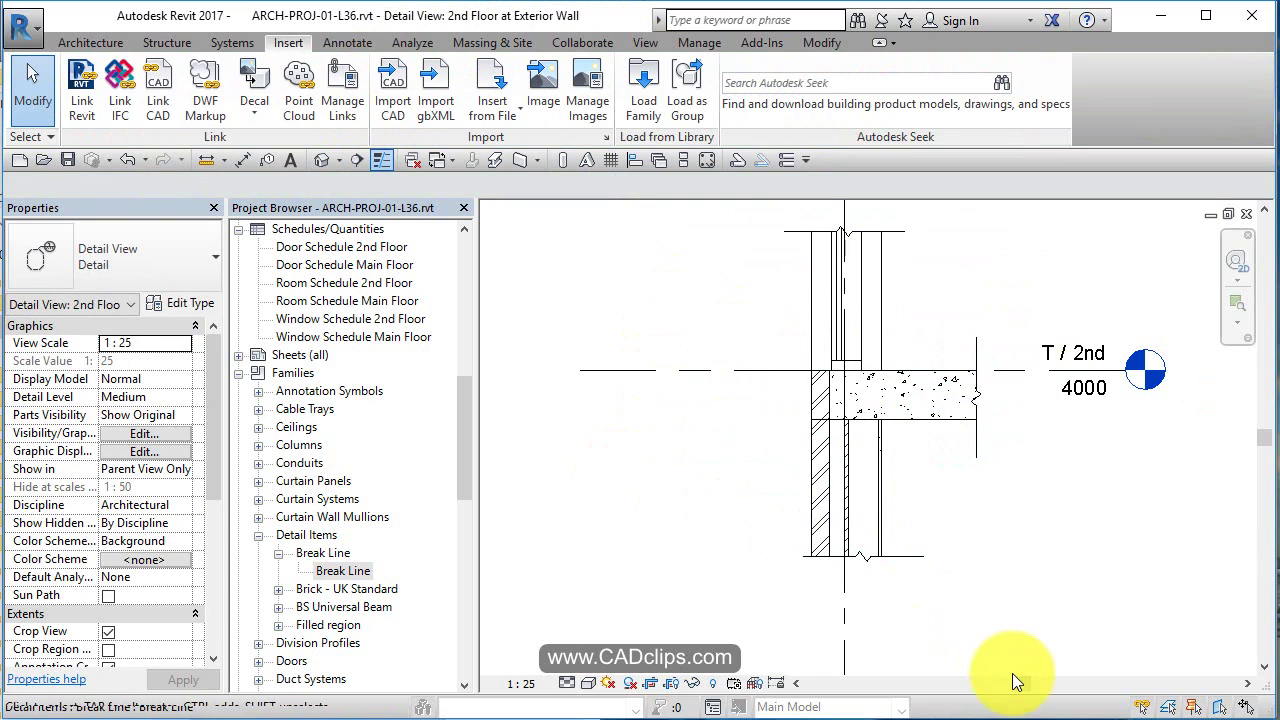
# Shorten the T / 2nd level line's free end and pull both ends of grid 1 closer to the wall detail.
pyautogui.click(580, 371)
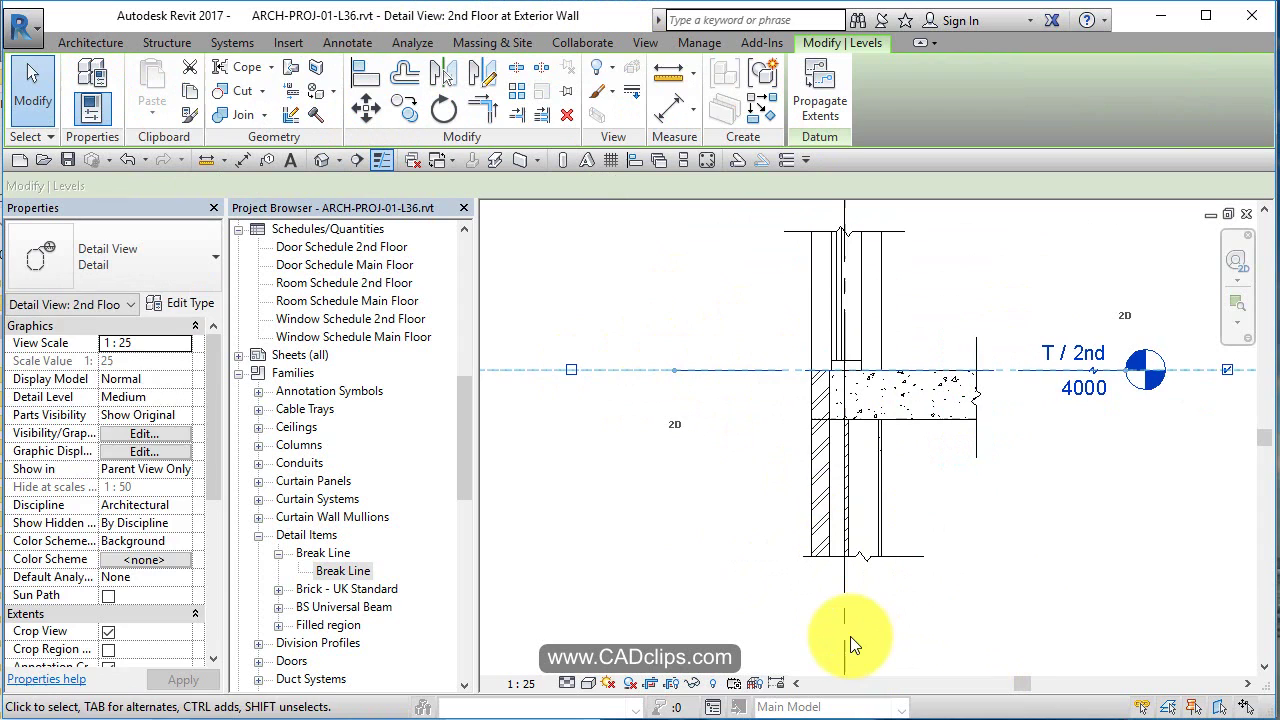
pyautogui.moveTo(868, 638); pyautogui.dragTo(838, 485, button='middle')
pyautogui.click(814, 540)
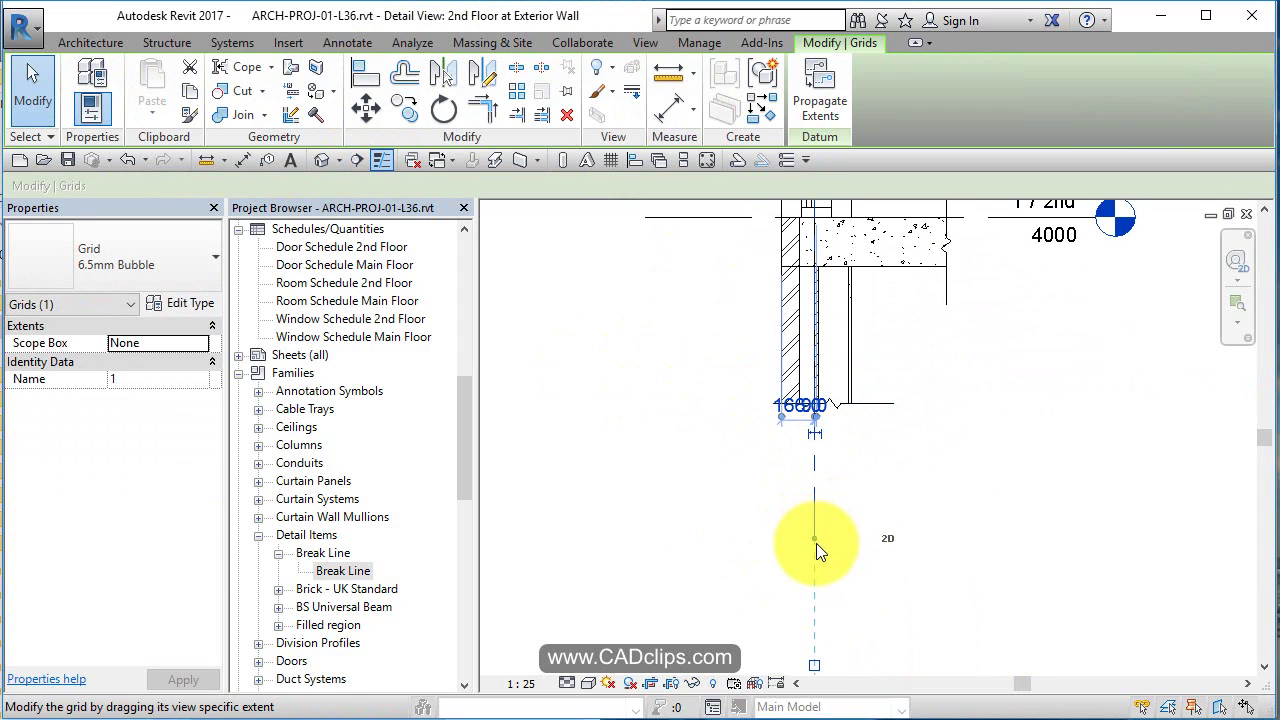
pyautogui.scroll(-4, 858, 569)
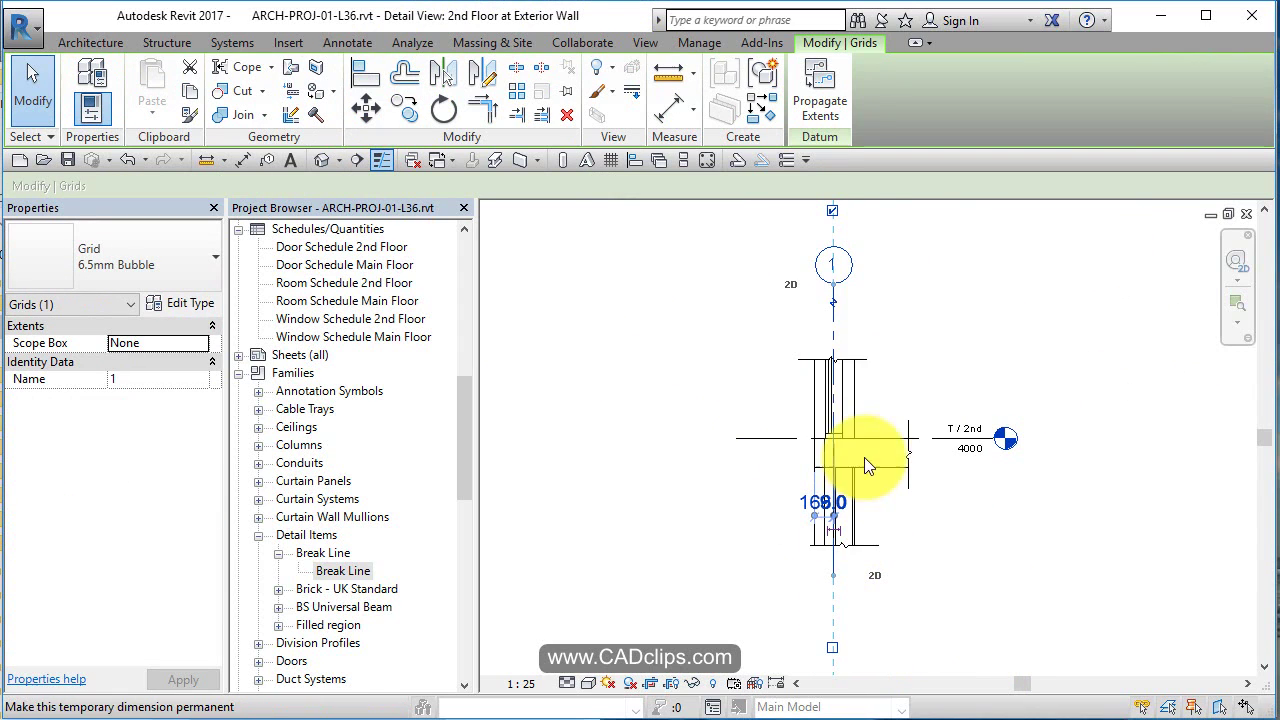
pyautogui.moveTo(833, 285); pyautogui.dragTo(835, 320)
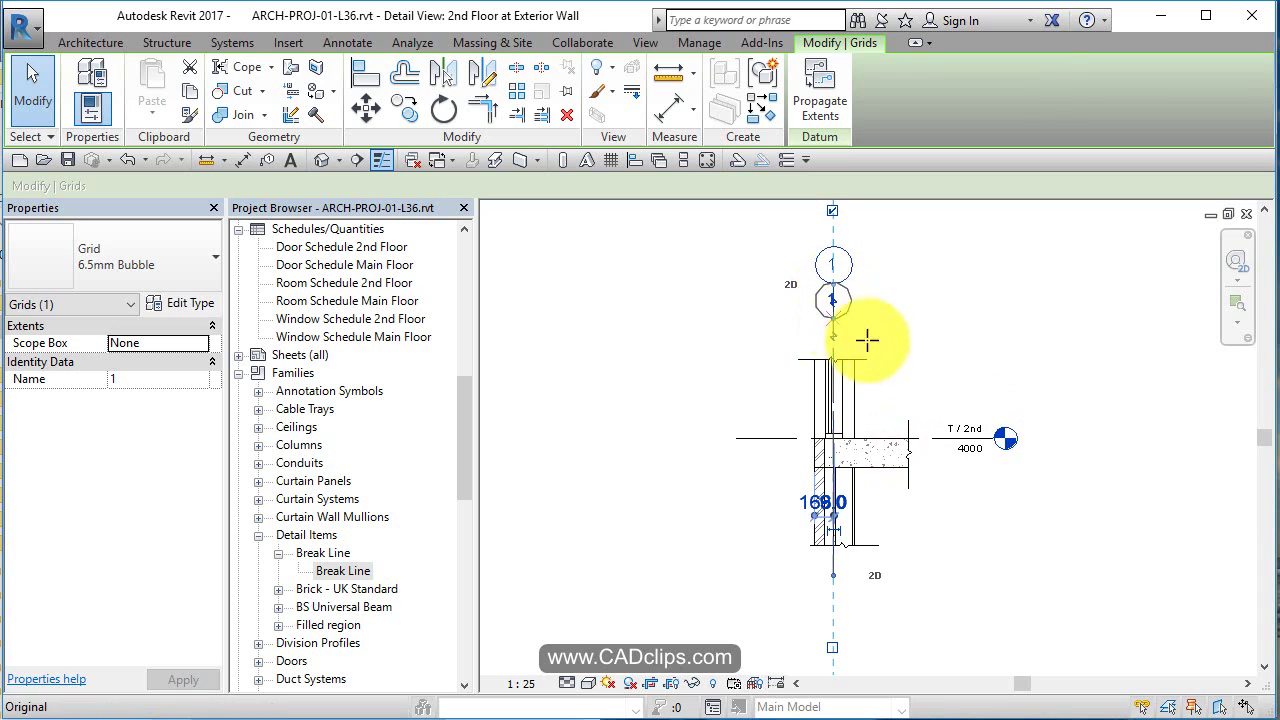
pyautogui.click(994, 434)
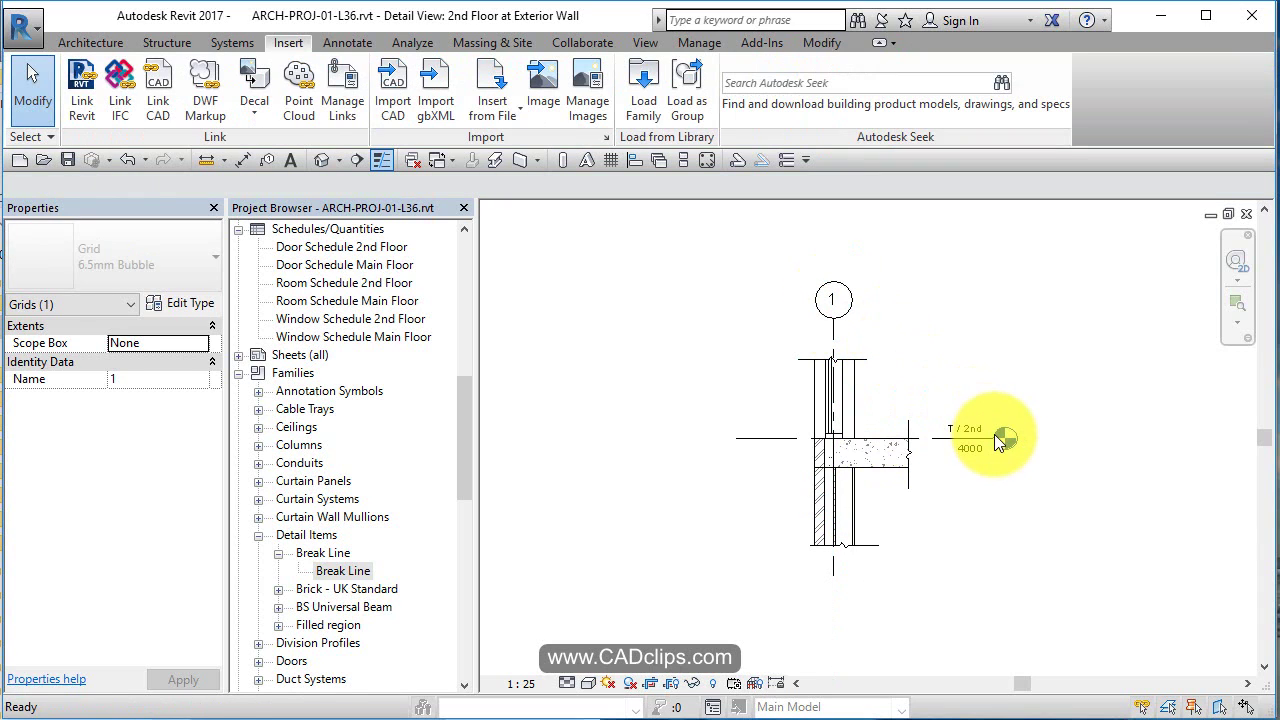
# Set the view scale of the 2nd Floor at Exterior Wall and Foundation Wall Section details to 1:10.
pyautogui.click(521, 683)
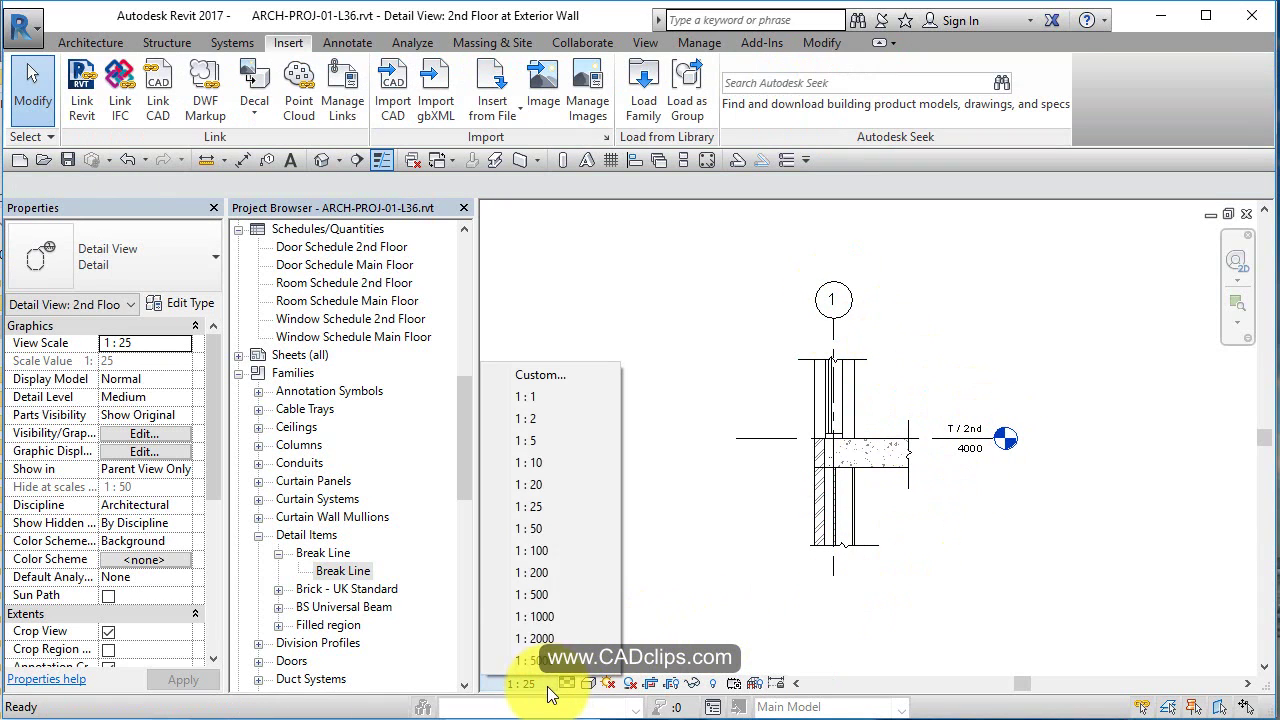
pyautogui.click(546, 463)
pyautogui.click(460, 324)
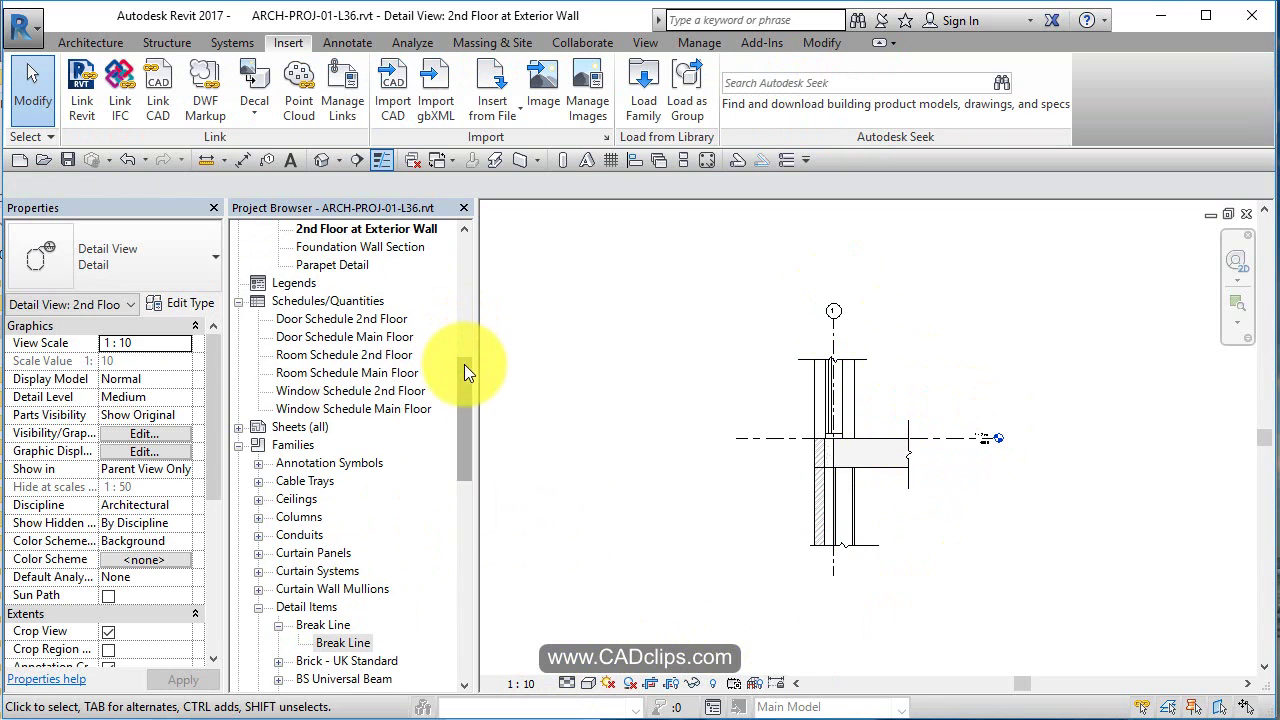
pyautogui.doubleClick(396, 498)
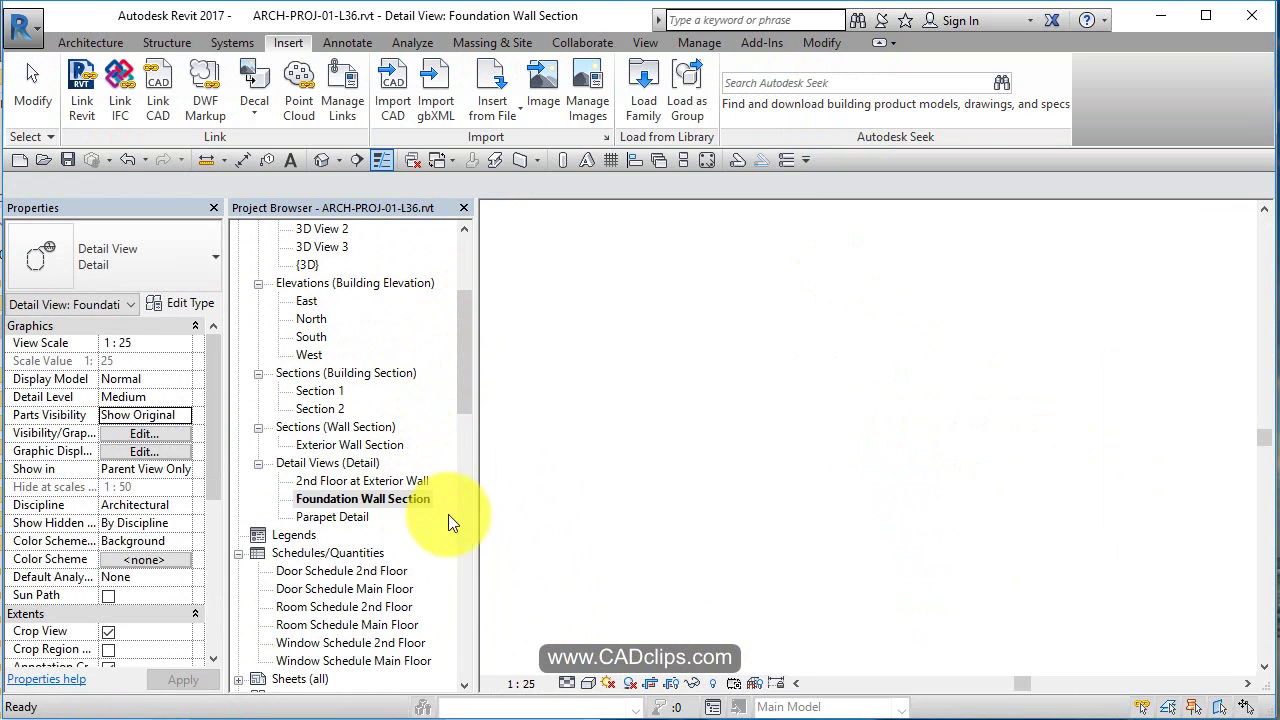
pyautogui.click(527, 684)
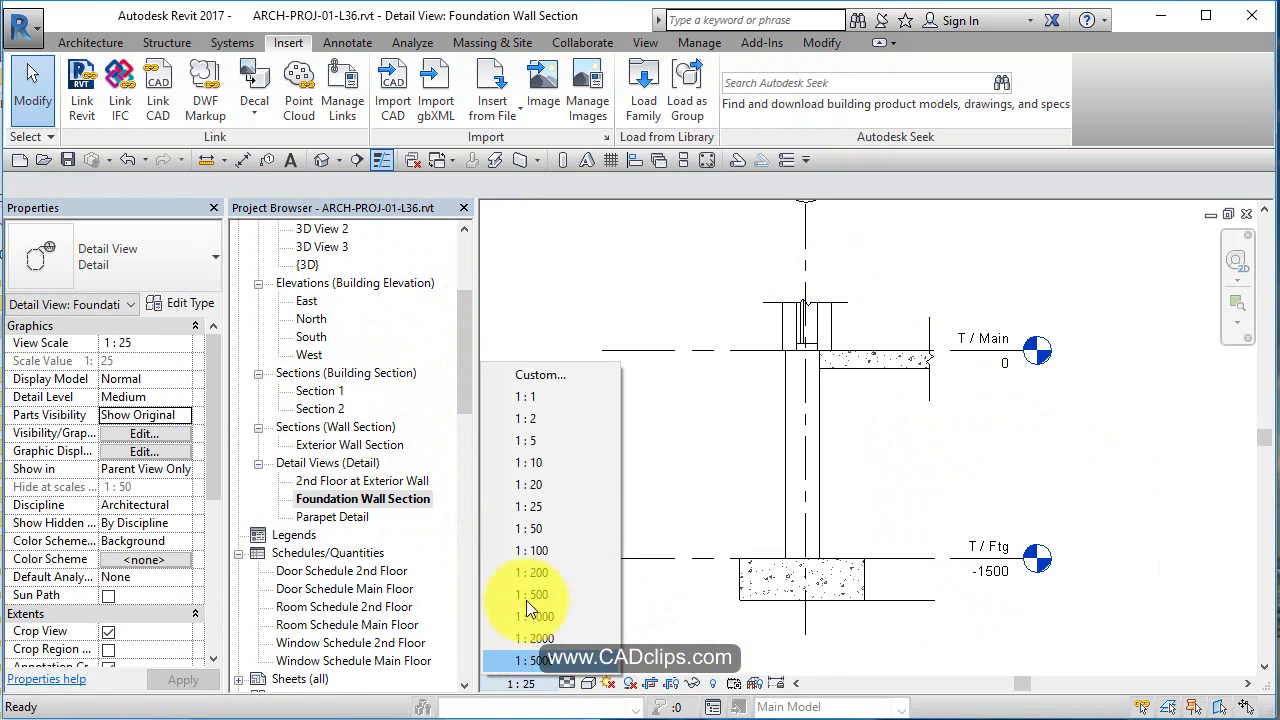
pyautogui.click(537, 465)
# Open the Parapet Detail view and set its scale to 1:10.
pyautogui.click(358, 517)
pyautogui.doubleClick(358, 517)
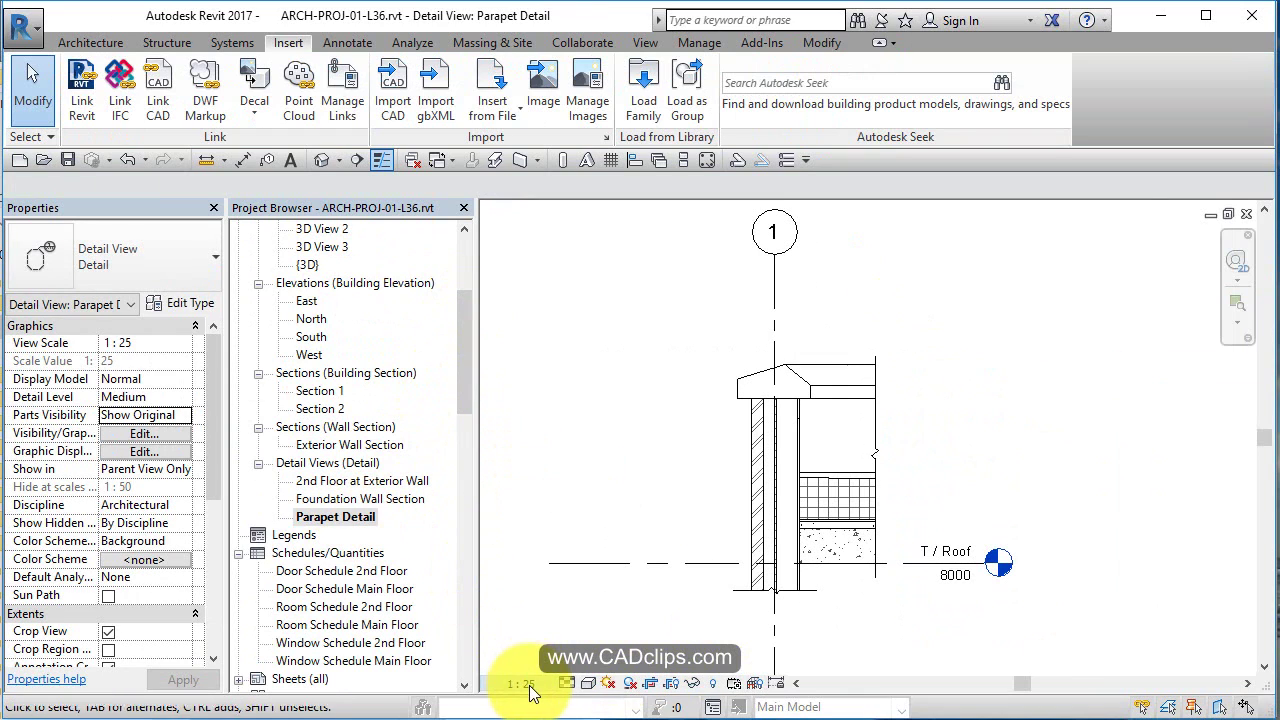
pyautogui.click(521, 684)
pyautogui.click(546, 465)
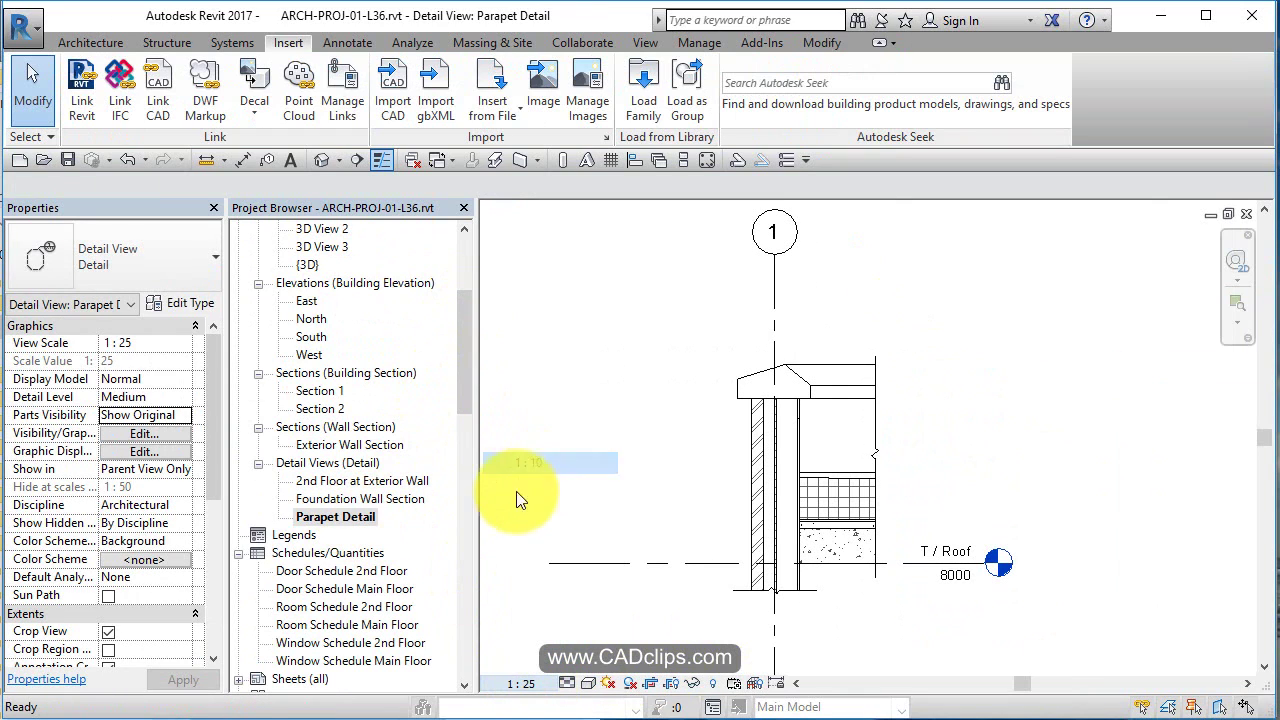
# Open the Exterior Wall Section view and set its scale to 1:20.
pyautogui.doubleClick(357, 445)
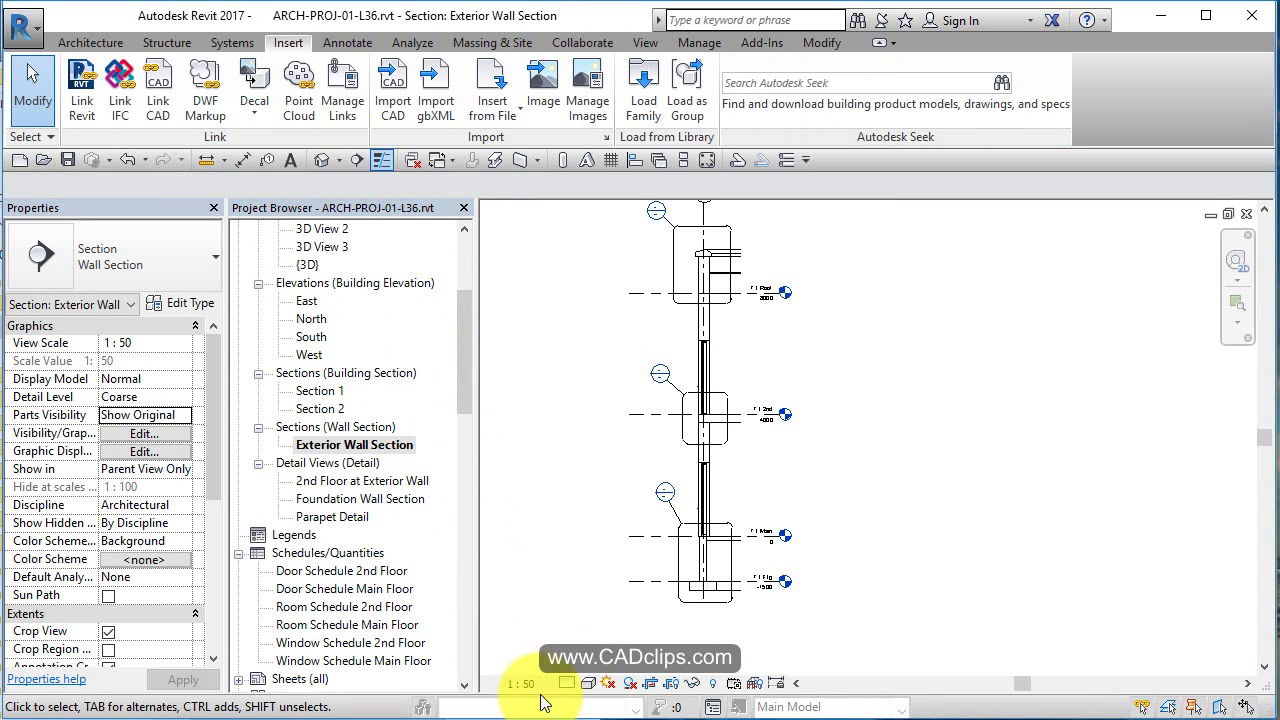
pyautogui.click(522, 685)
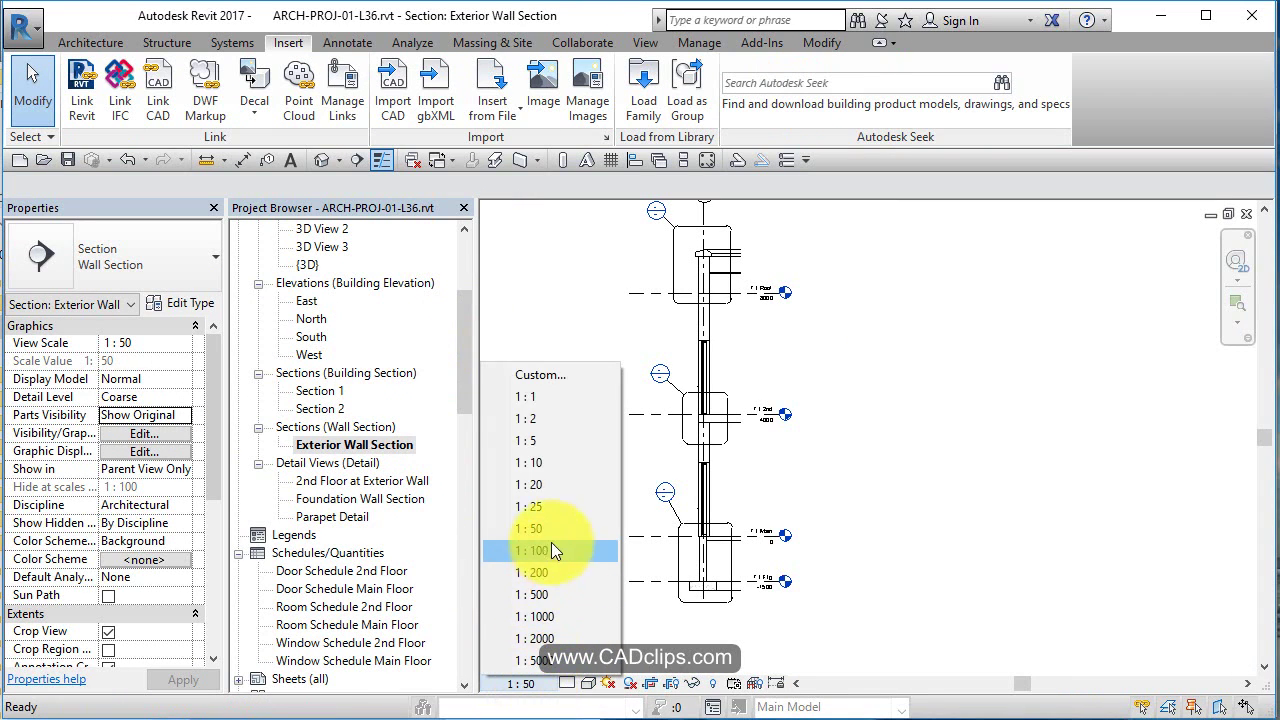
pyautogui.click(545, 484)
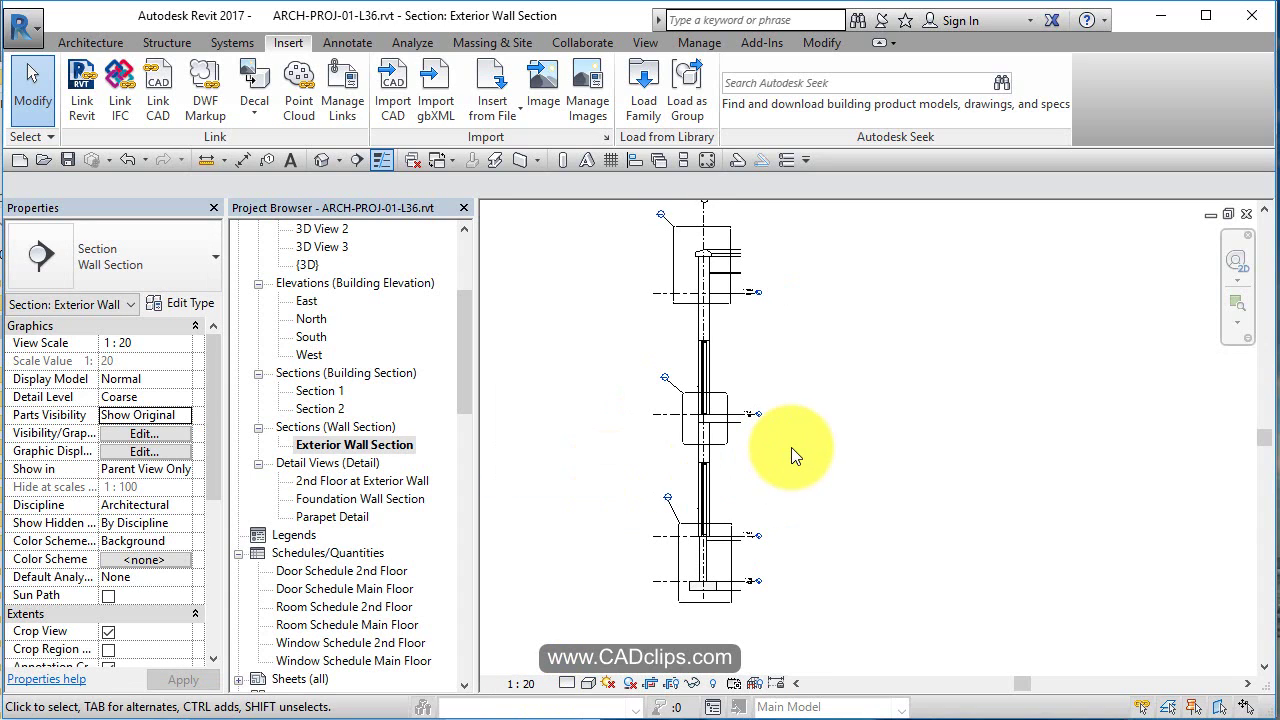
# Create a new sheet with the dg A0 metric title block.
pyautogui.scroll(-5, 354, 530)
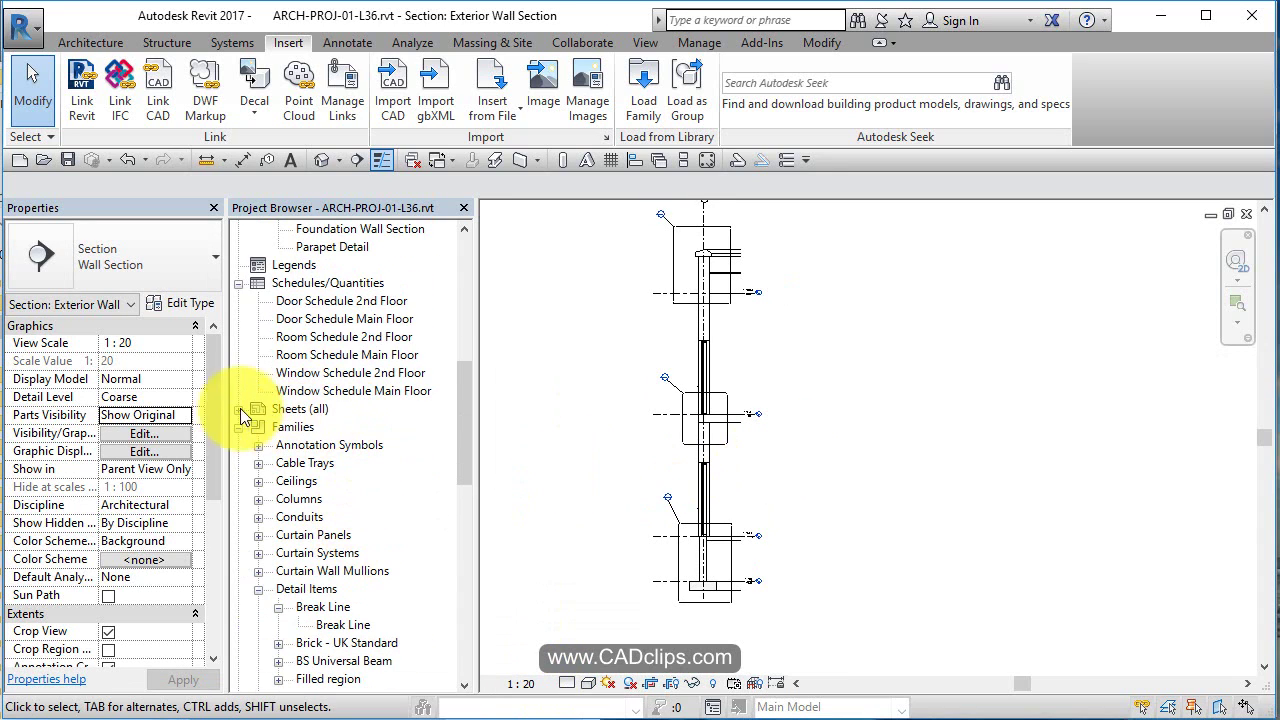
pyautogui.click(238, 409)
pyautogui.rightClick(322, 411)
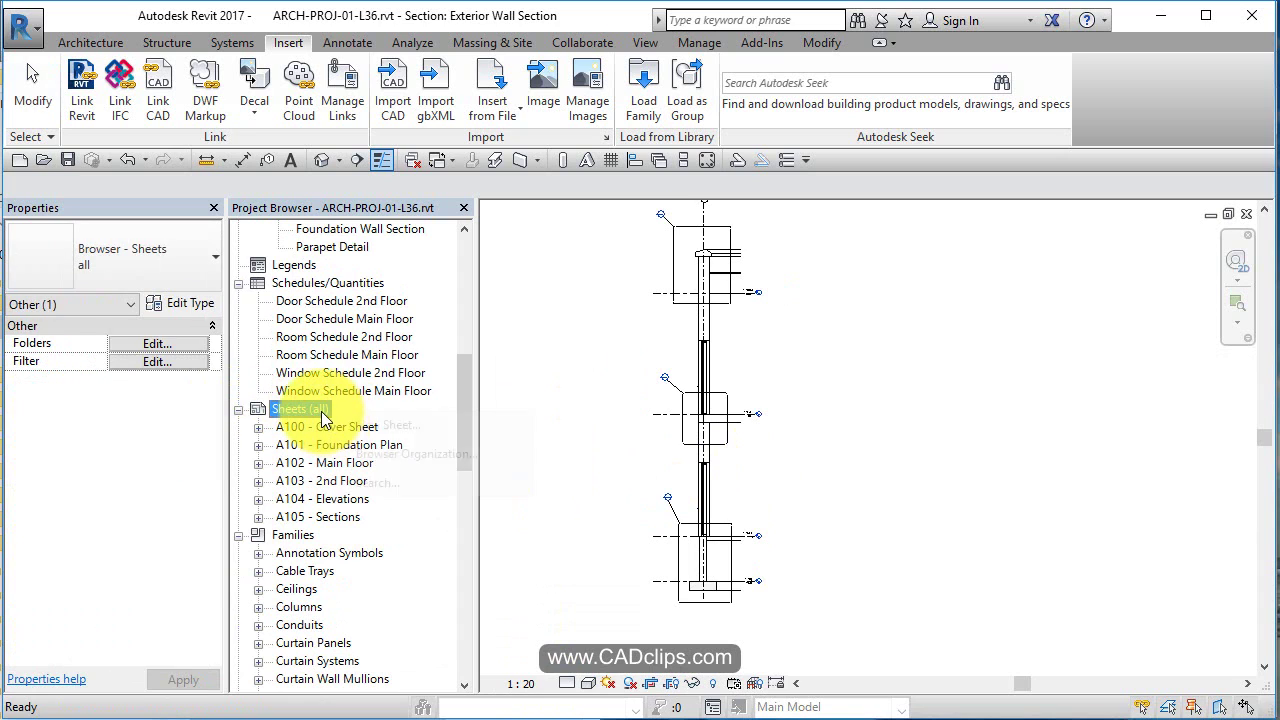
pyautogui.click(415, 423)
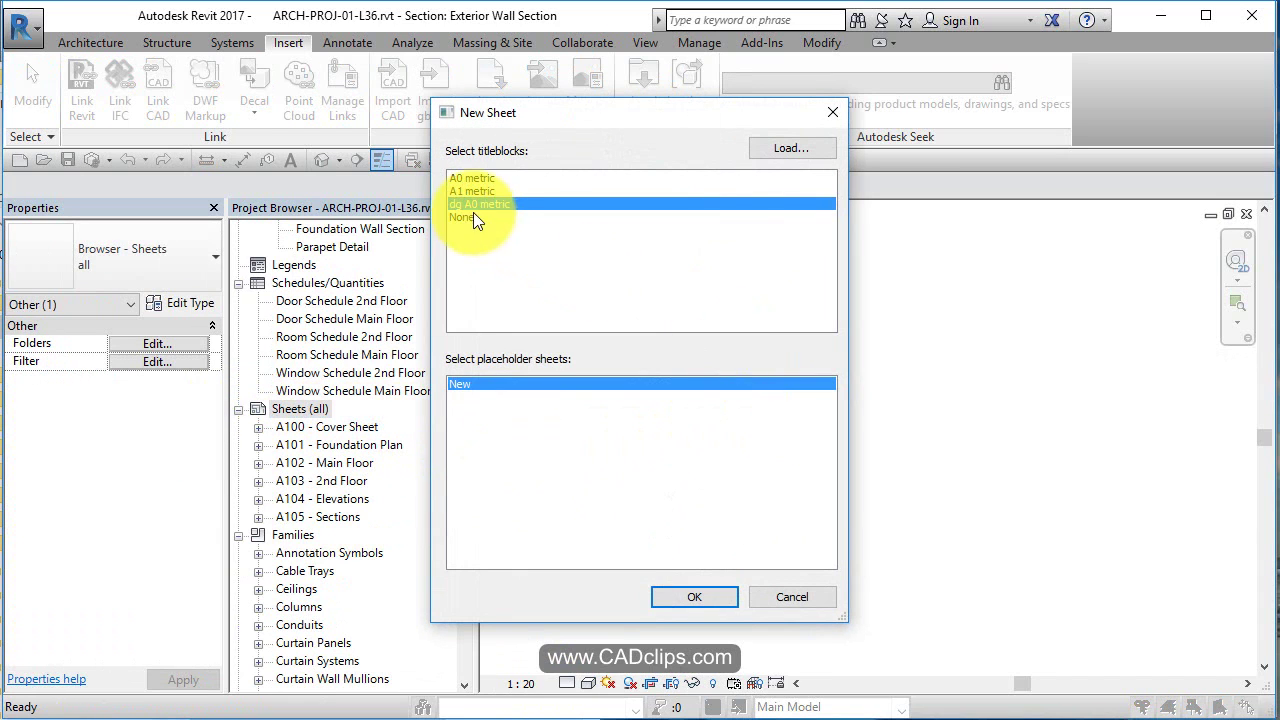
pyautogui.click(695, 597)
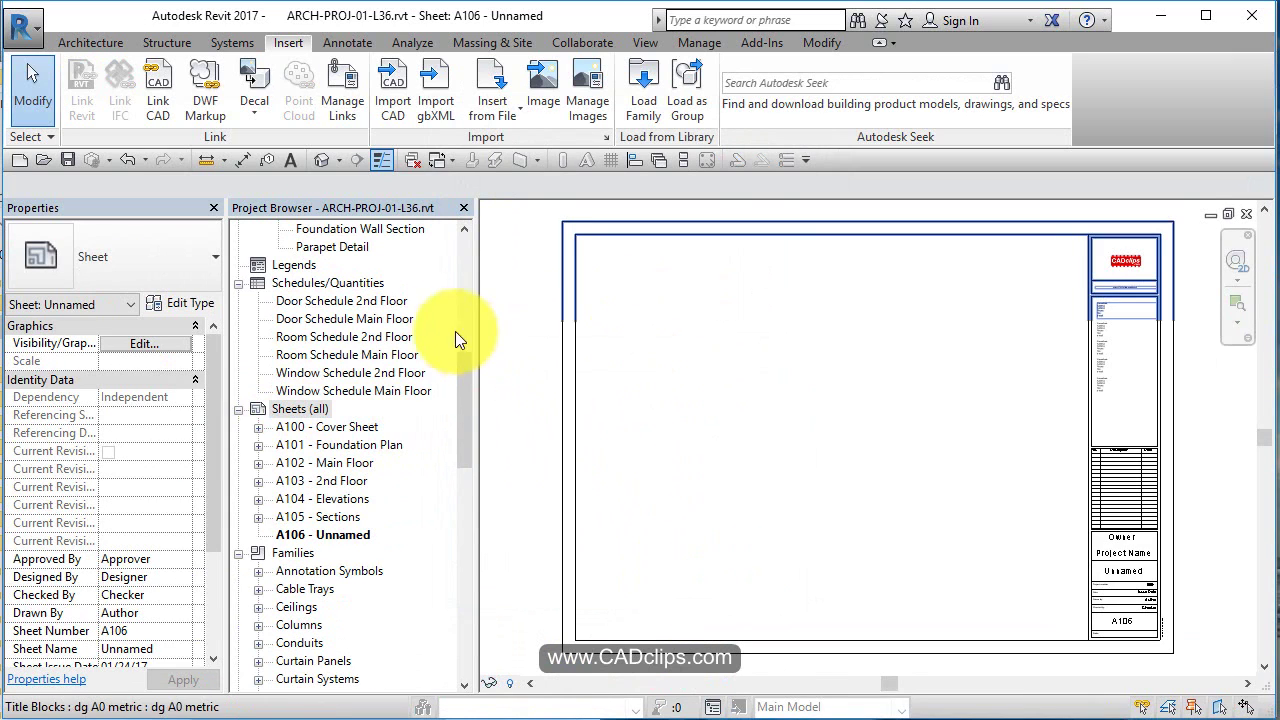
# Place the Exterior Wall Section view on the new sheet, beside the title block.
pyautogui.moveTo(466, 371); pyautogui.dragTo(466, 326)
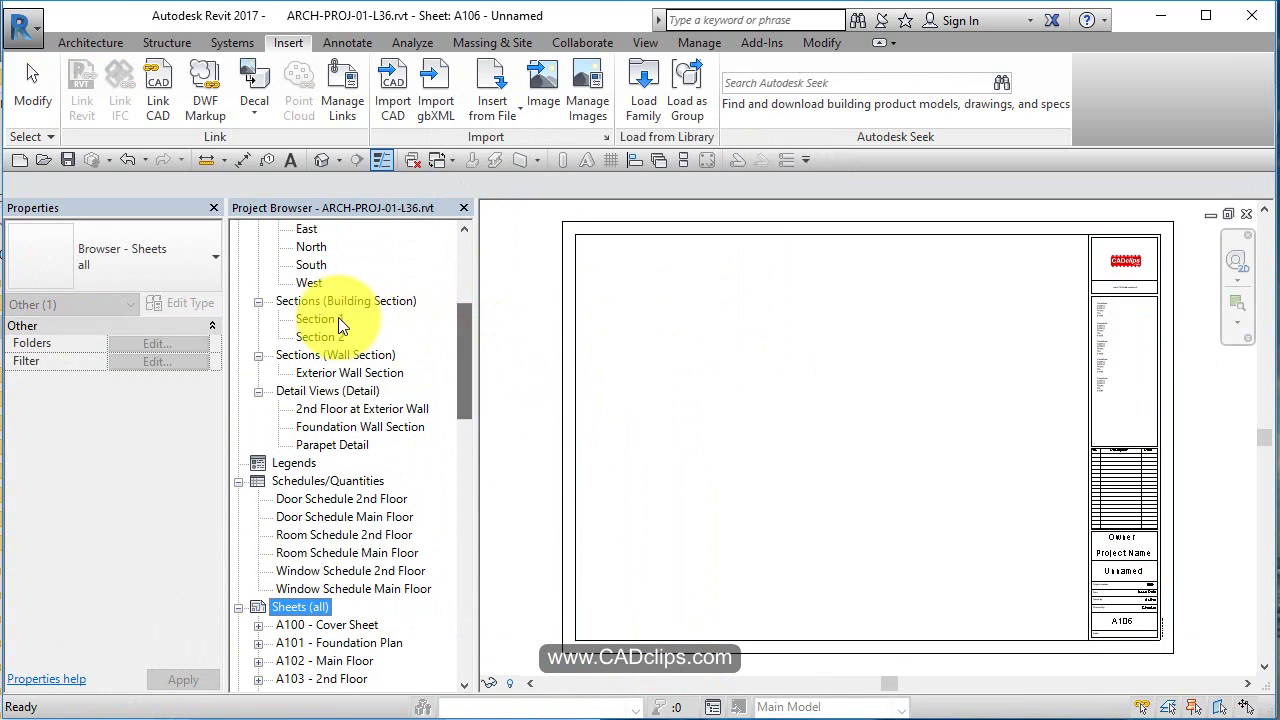
pyautogui.click(349, 372)
pyautogui.moveTo(985, 424); pyautogui.dragTo(985, 424)
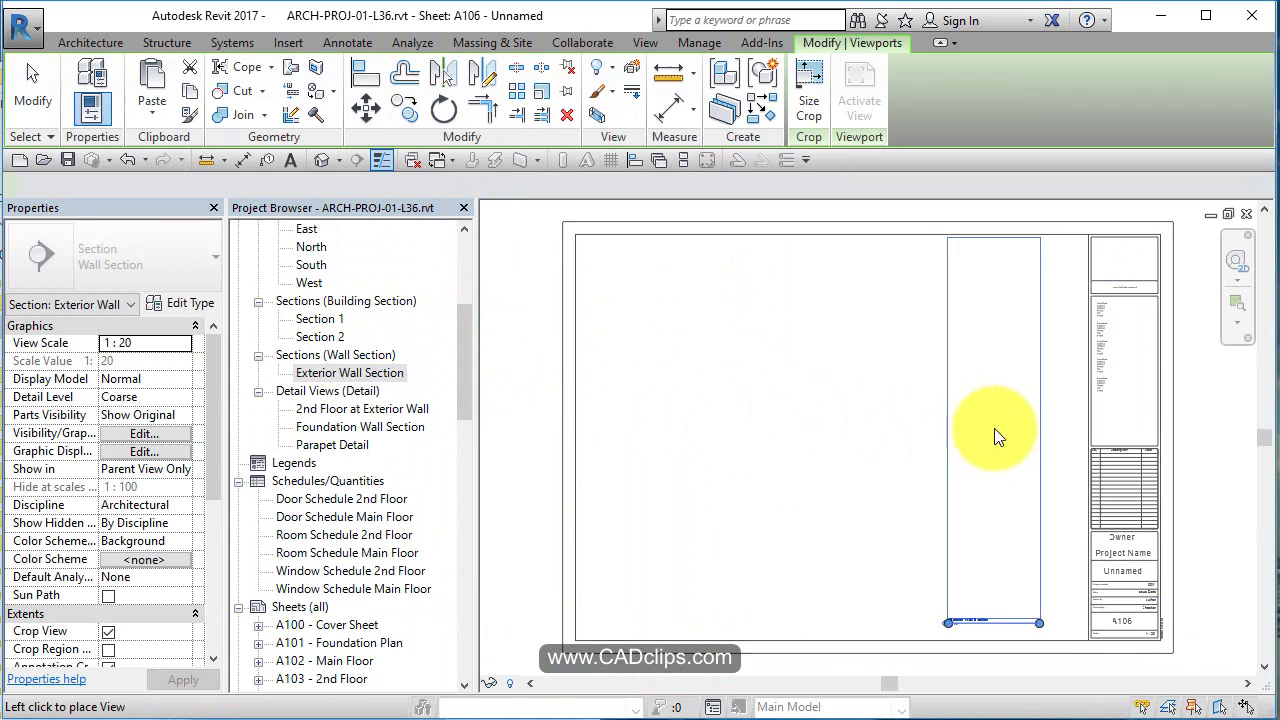
pyautogui.click(972, 480)
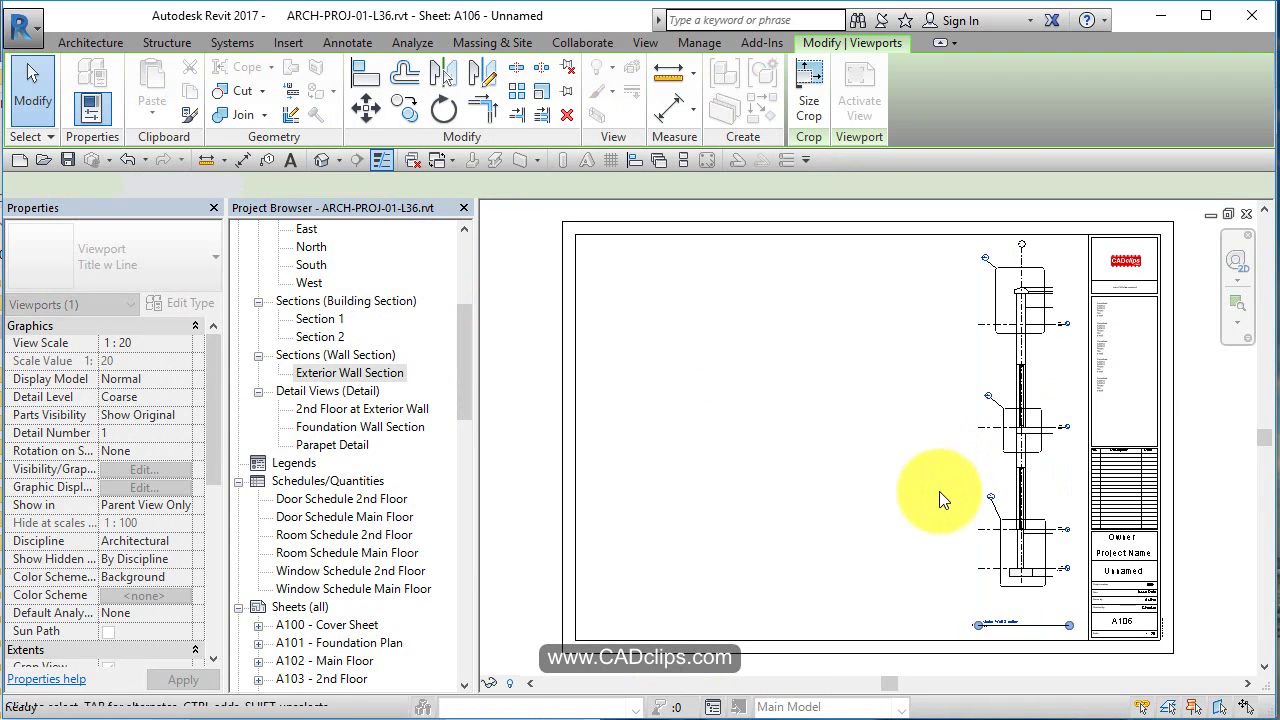
# Place the 2nd Floor at Exterior Wall and Foundation Wall Section details in a row along the sheet's upper part, beside the wall section.
pyautogui.click(395, 409)
pyautogui.moveTo(395, 409); pyautogui.dragTo(901, 314)
pyautogui.click(906, 314)
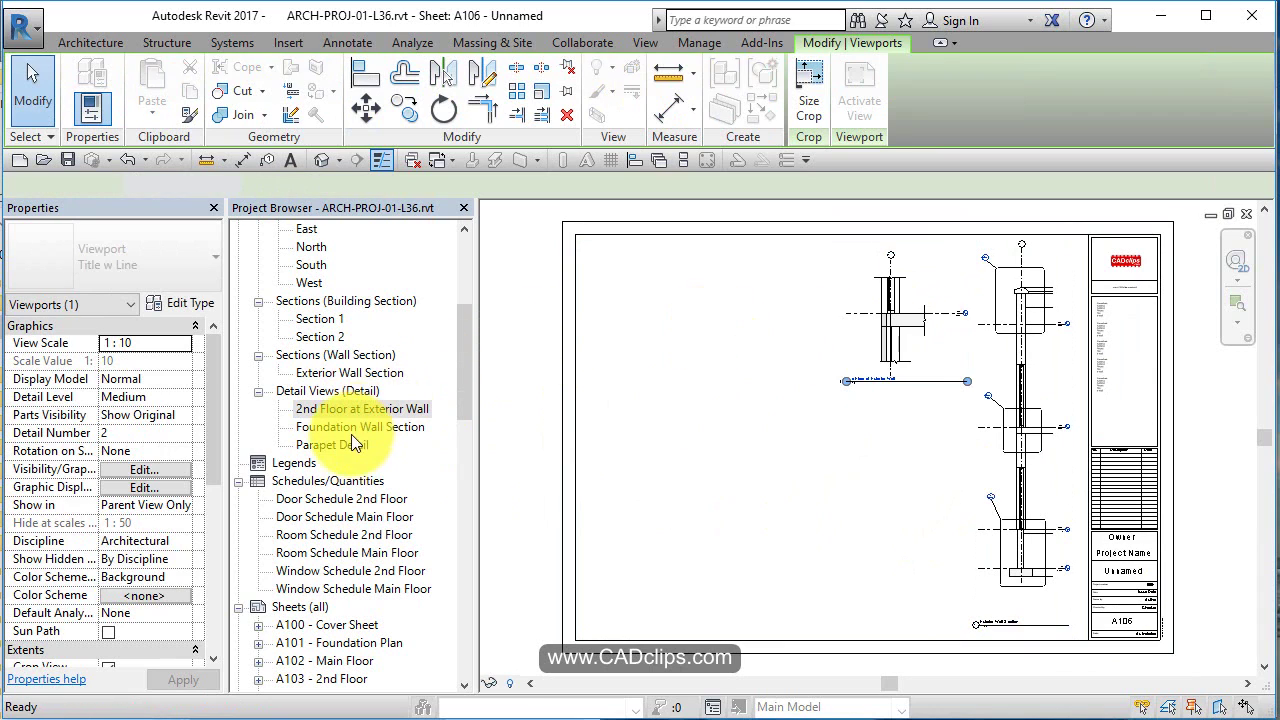
pyautogui.moveTo(353, 424); pyautogui.dragTo(787, 329)
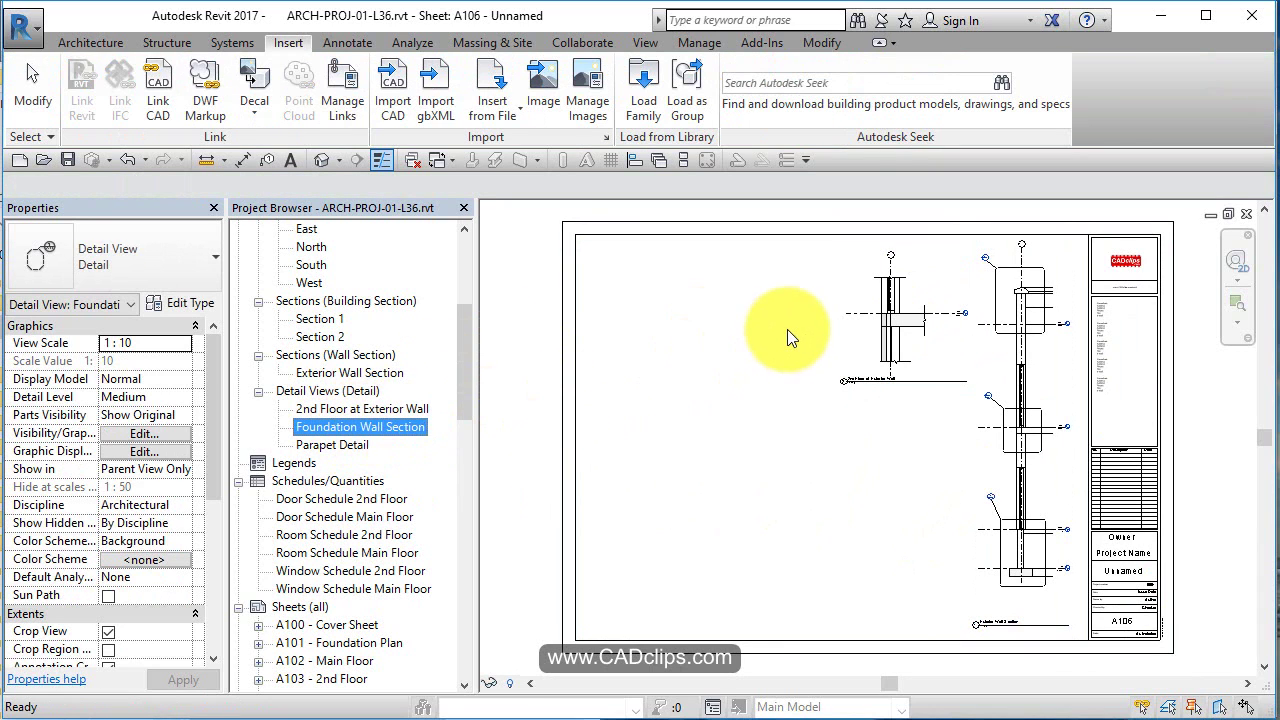
pyautogui.click(779, 321)
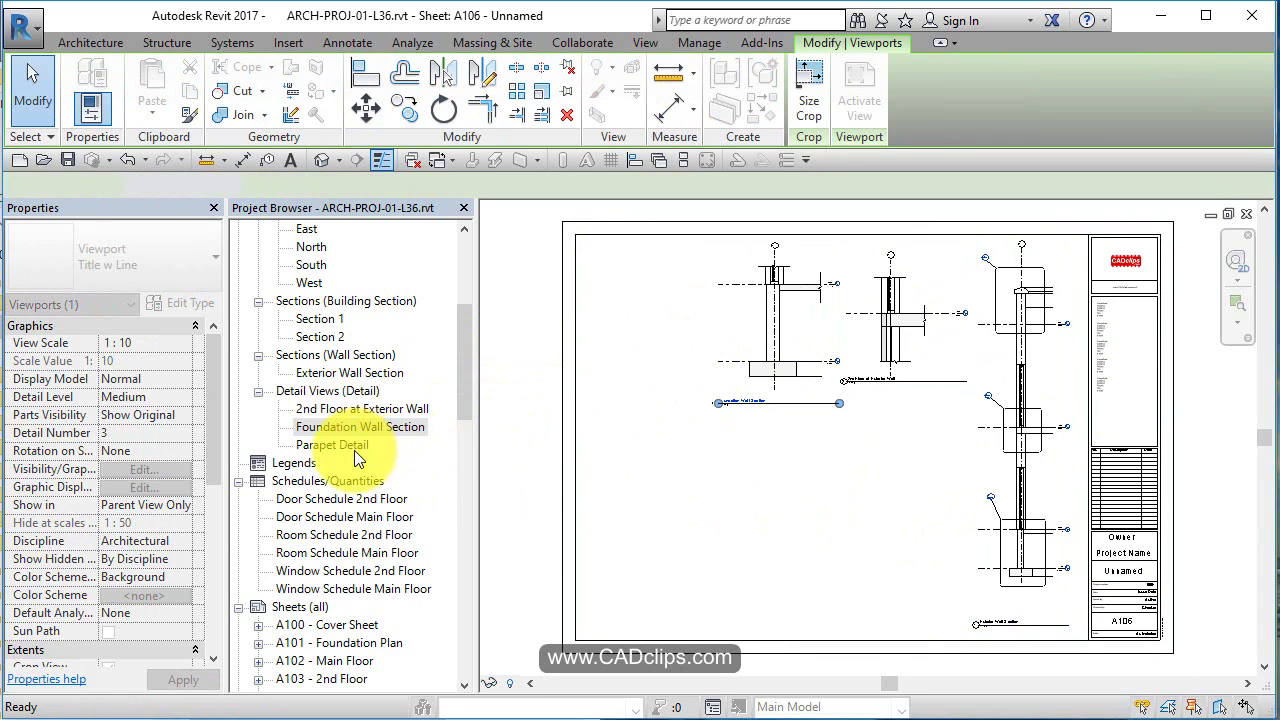
# Place the Parapet Detail on the sheet and move it below the 2nd Floor at Exterior Wall detail.
pyautogui.moveTo(354, 450)
pyautogui.mouseDown()
pyautogui.moveTo(636, 322)
pyautogui.moveTo(656, 325)
pyautogui.mouseUp()
pyautogui.click(656, 316)
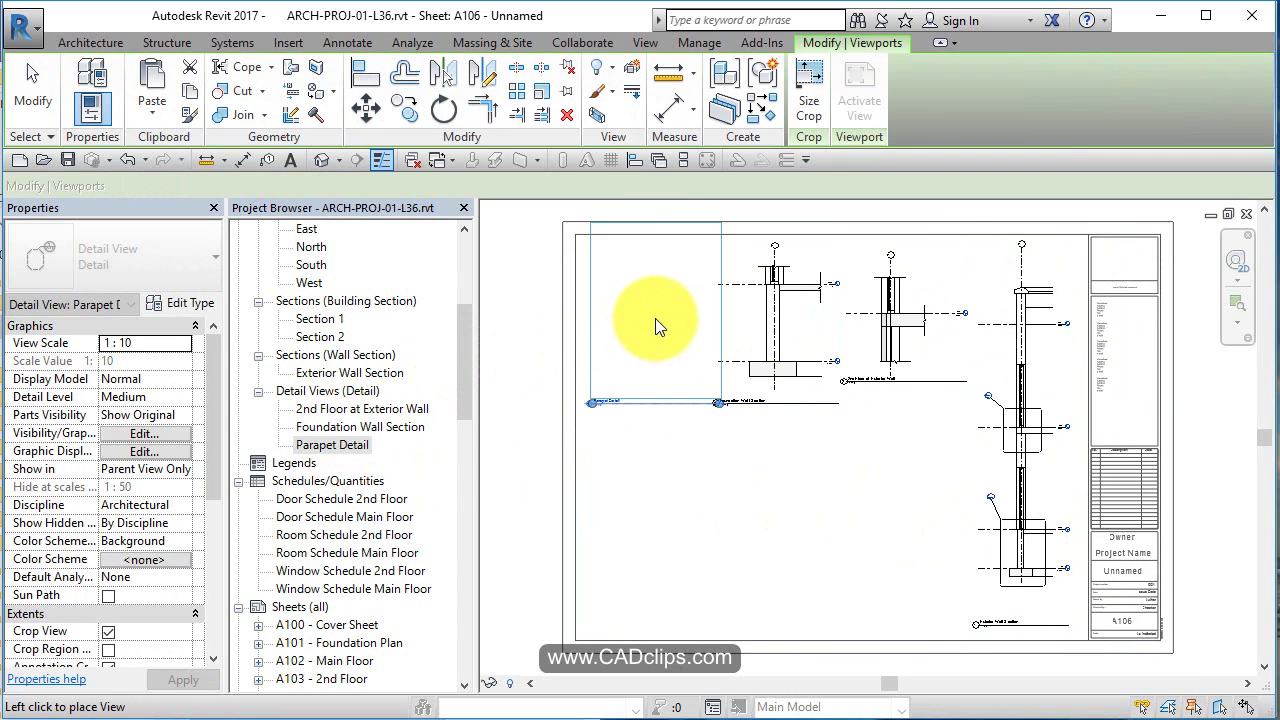
pyautogui.click(909, 523)
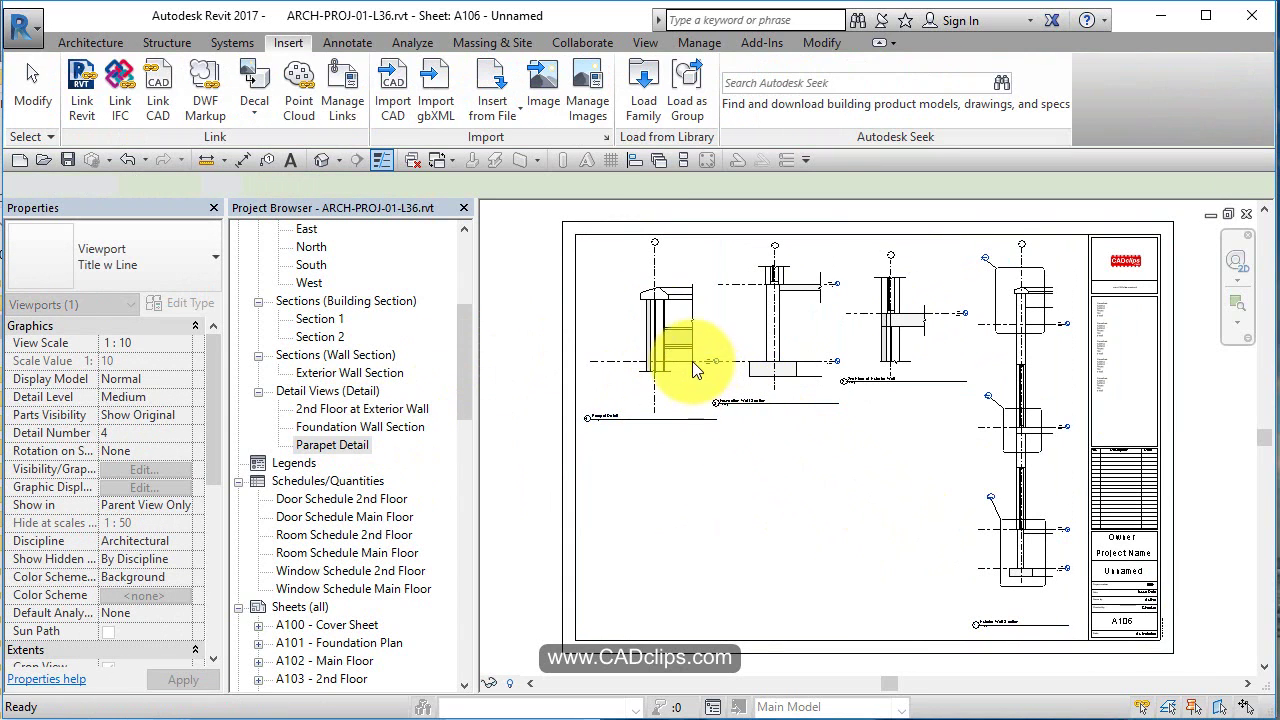
pyautogui.moveTo(690, 357); pyautogui.dragTo(895, 537)
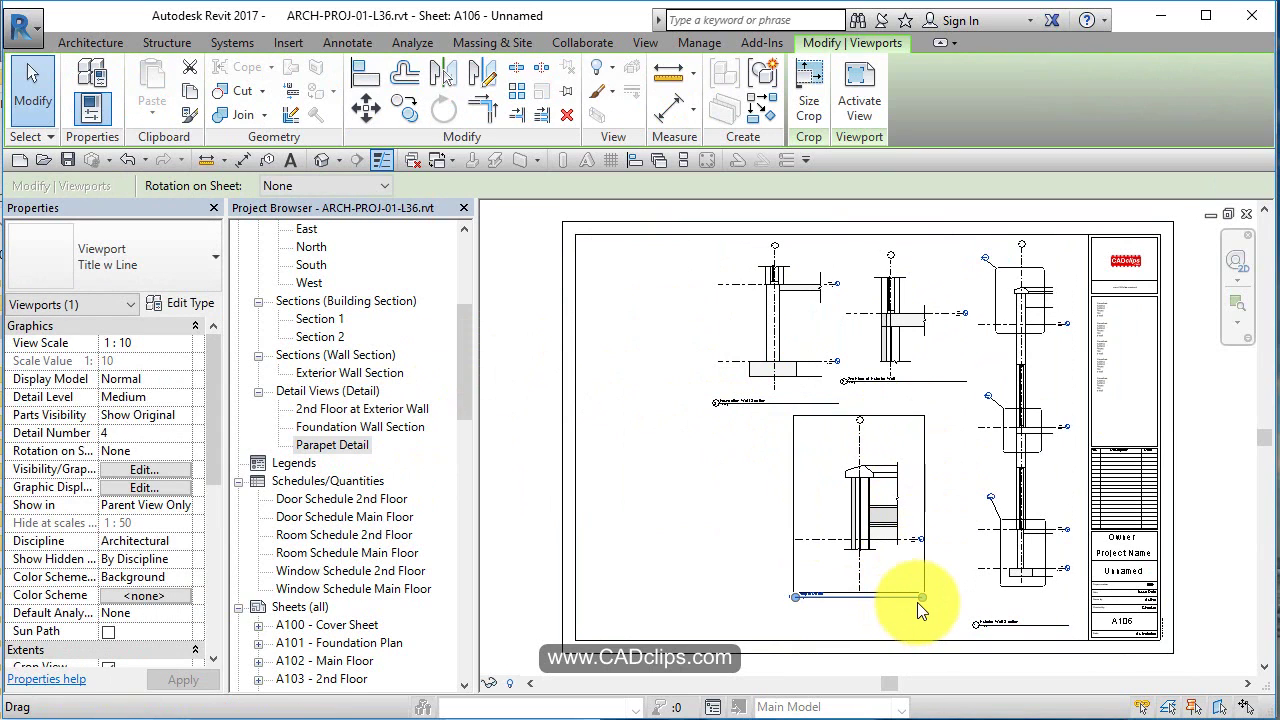
# Shorten the viewport title lines of the Parapet, 2nd Floor at Exterior Wall and Foundation Wall Section details to match their title text.
pyautogui.moveTo(917, 602); pyautogui.dragTo(827, 598)
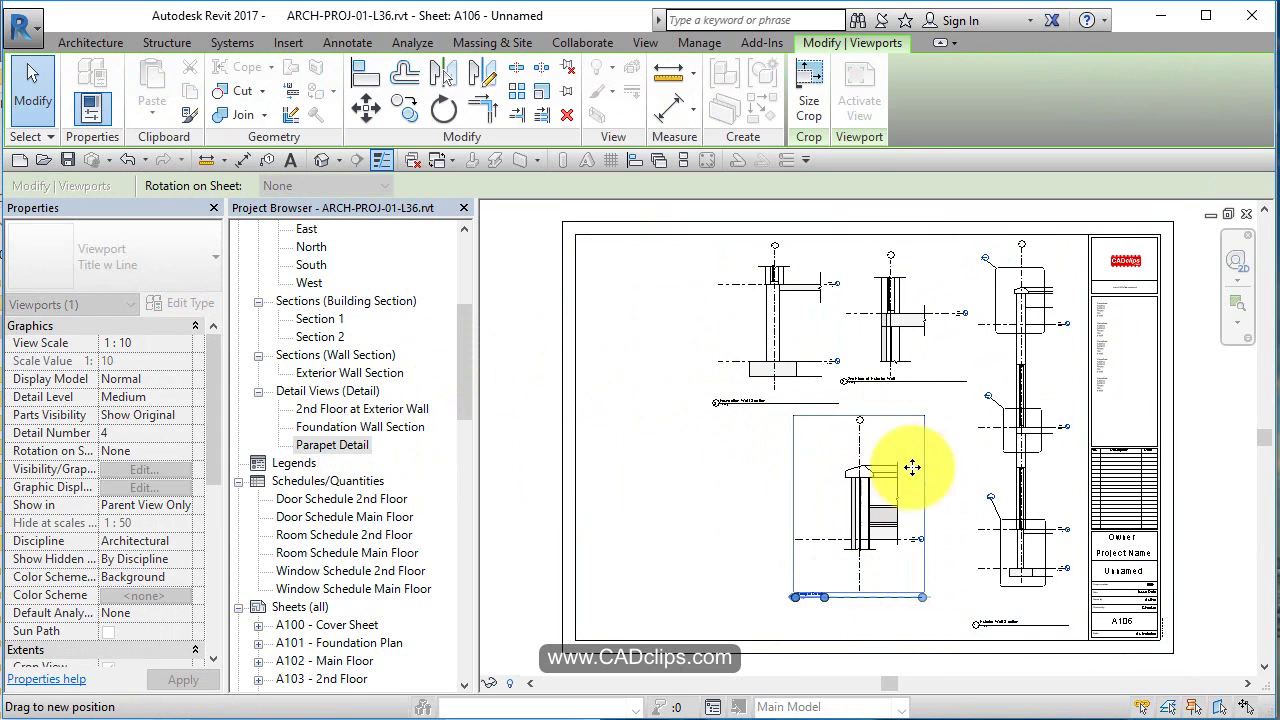
pyautogui.scroll(5, 938, 346)
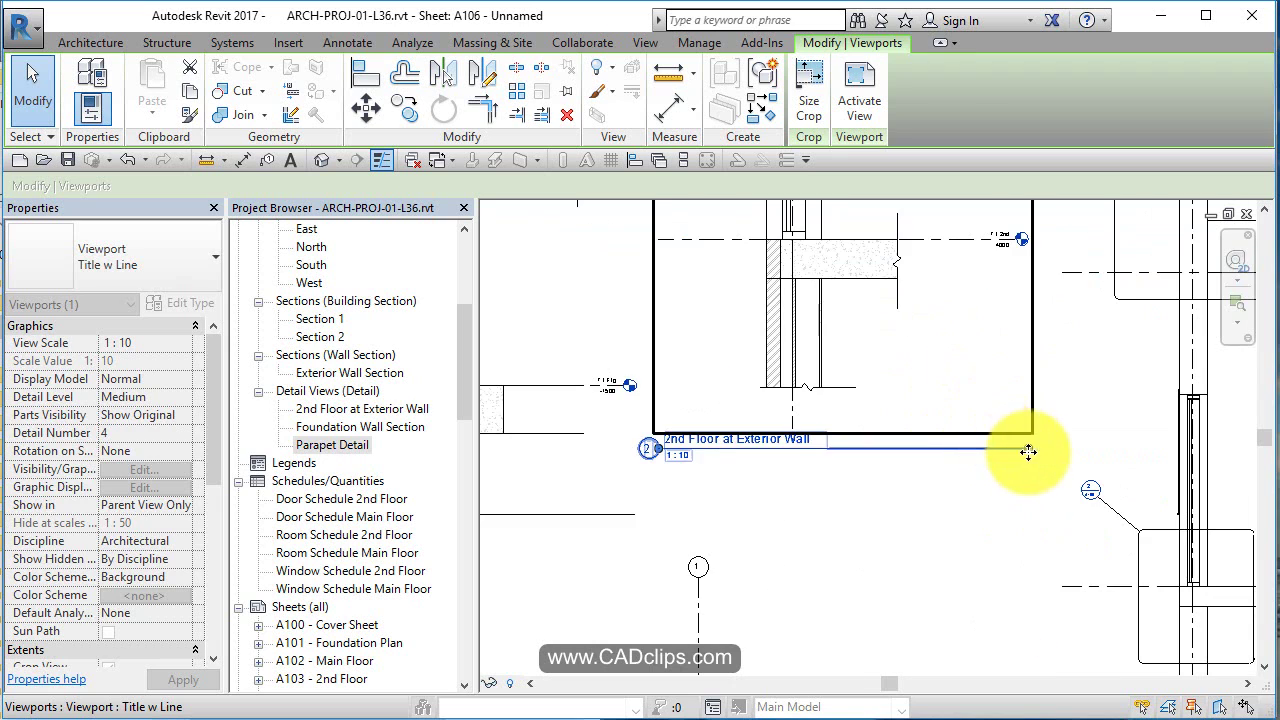
pyautogui.moveTo(829, 466); pyautogui.dragTo(803, 470)
pyautogui.moveTo(749, 508); pyautogui.dragTo(771, 423, button='middle')
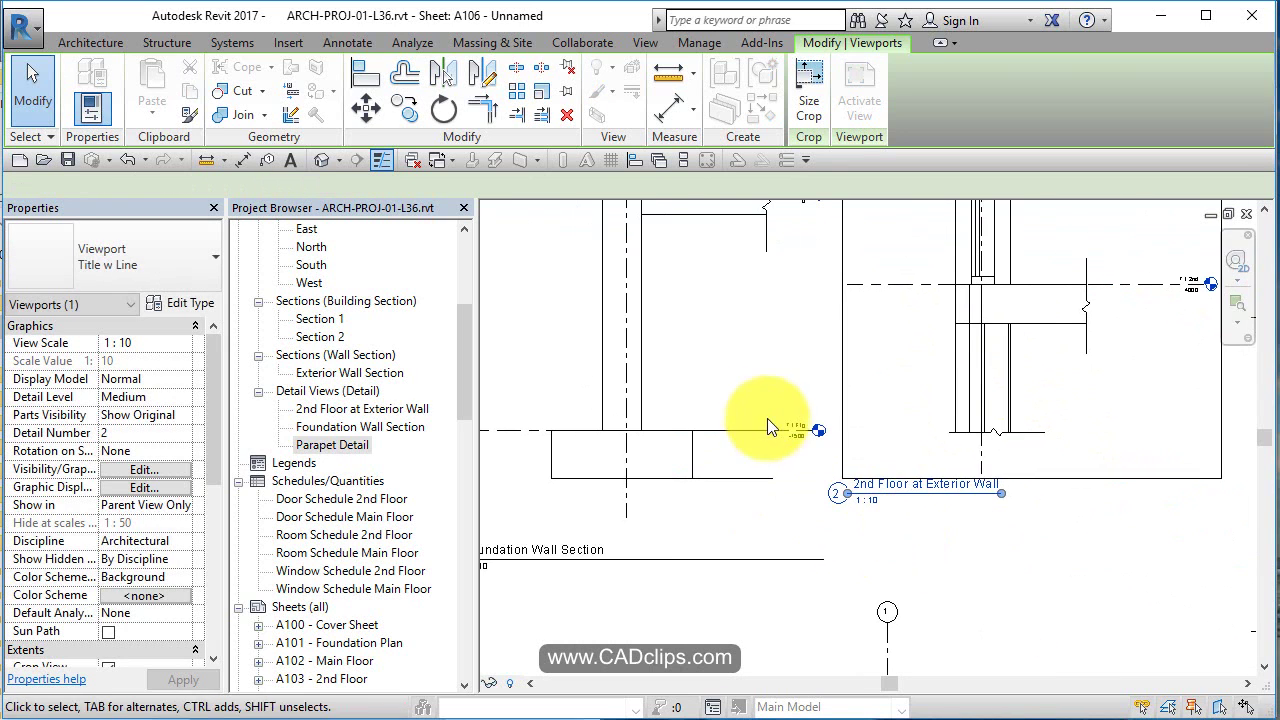
pyautogui.click(757, 457)
pyautogui.moveTo(820, 560); pyautogui.dragTo(605, 564)
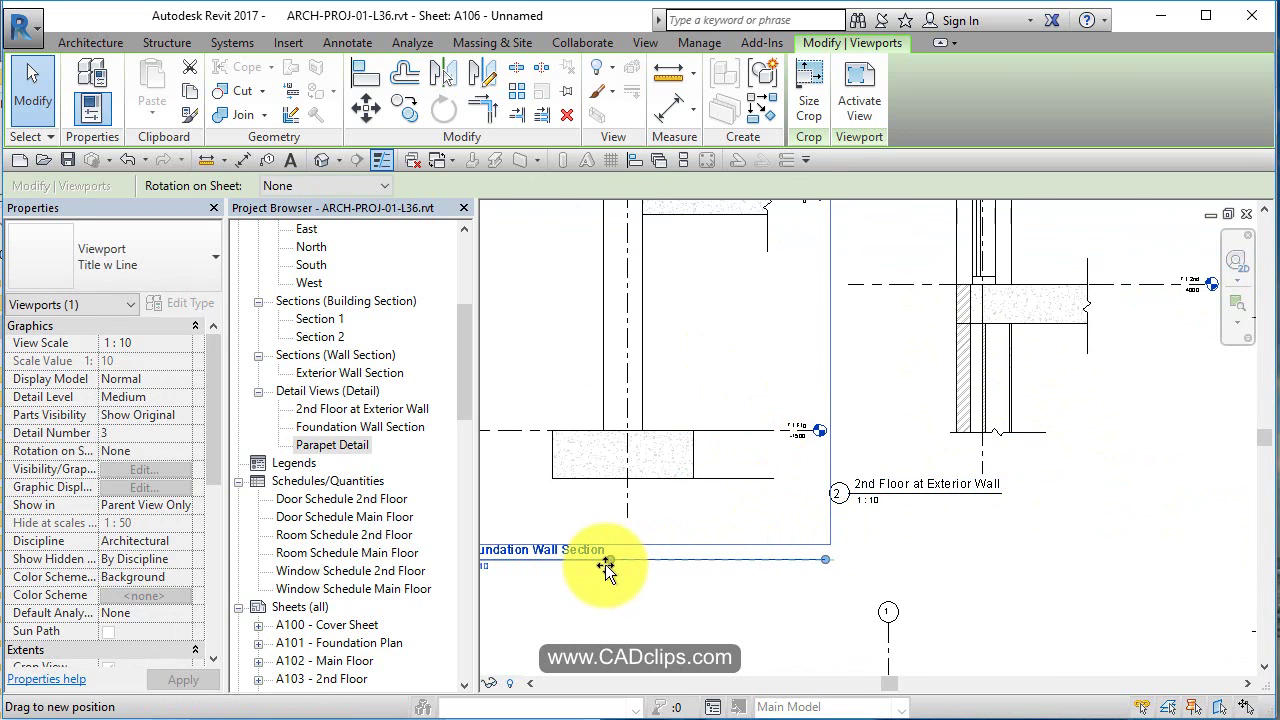
# Move the viewport titles of the 2nd Floor at Exterior Wall, Foundation Wall Section and Parapet details closer beneath their drawings.
pyautogui.click(951, 567)
pyautogui.scroll(-3, 944, 565)
pyautogui.moveTo(944, 565); pyautogui.dragTo(760, 545, button='middle')
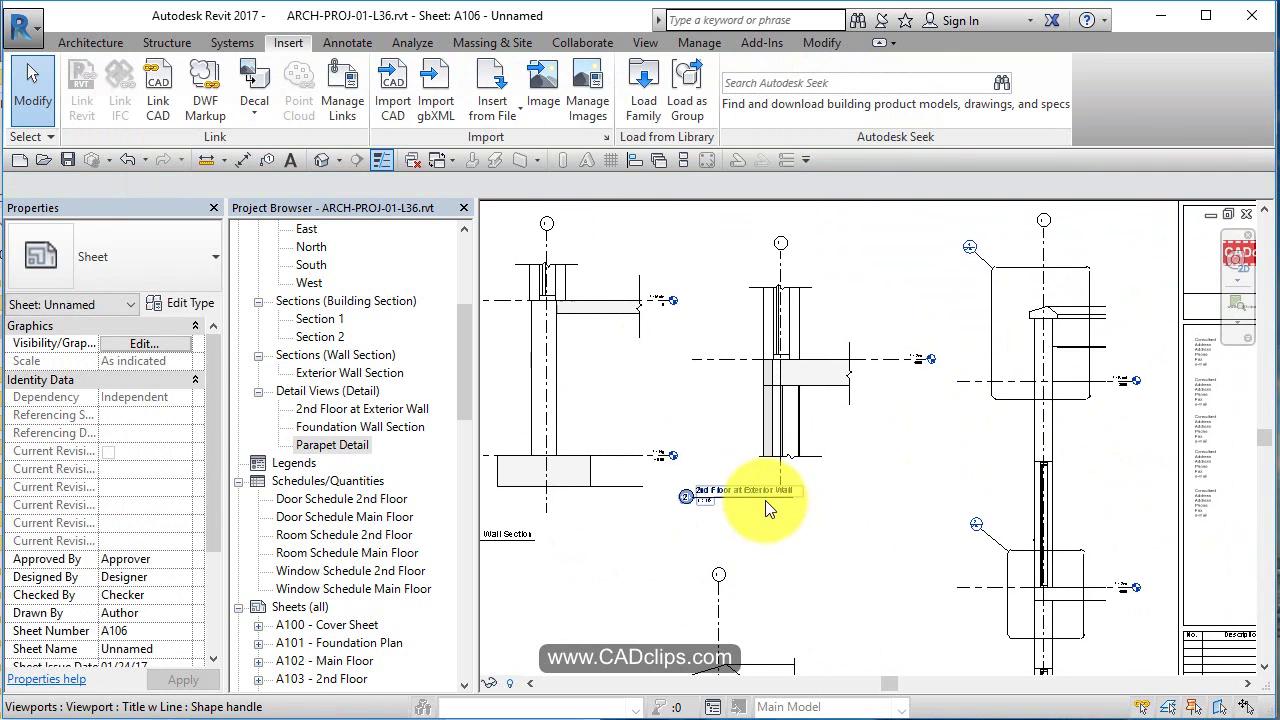
pyautogui.moveTo(766, 505); pyautogui.dragTo(818, 508)
pyautogui.moveTo(732, 567); pyautogui.dragTo(897, 560, button='middle')
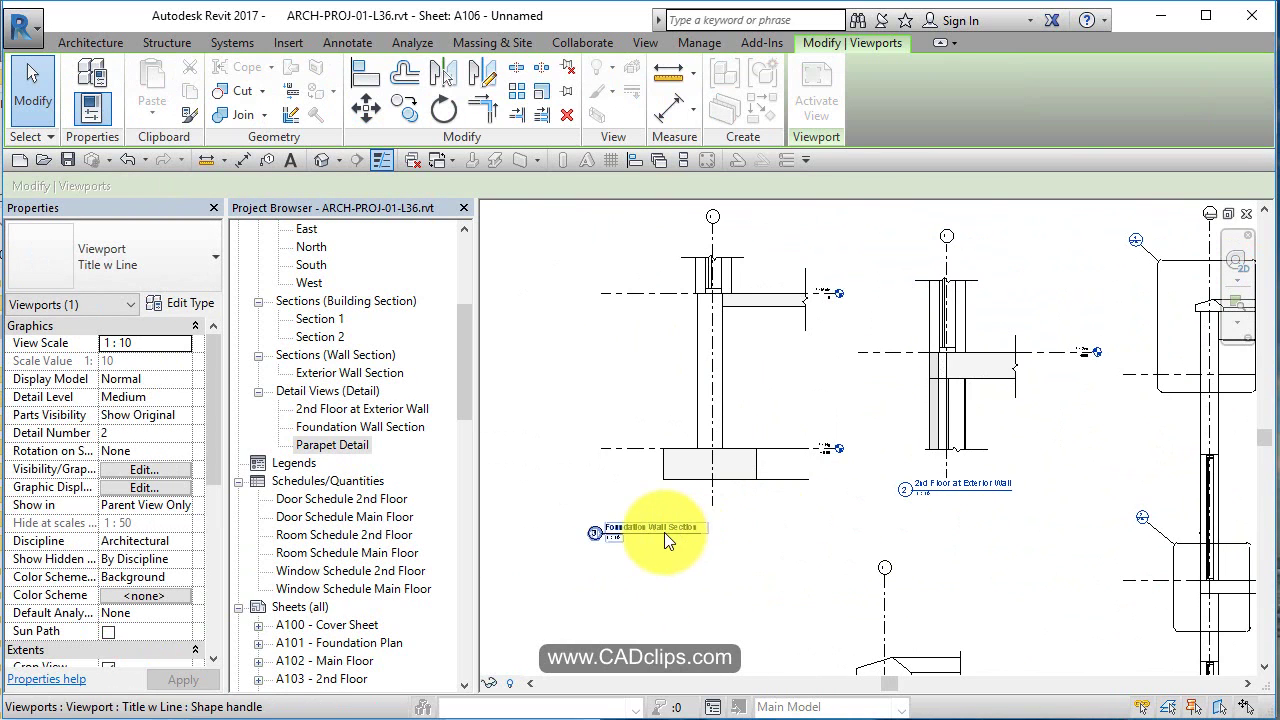
pyautogui.moveTo(663, 534); pyautogui.dragTo(713, 523)
pyautogui.moveTo(876, 612); pyautogui.dragTo(860, 320, button='middle')
pyautogui.moveTo(725, 482); pyautogui.dragTo(832, 431)
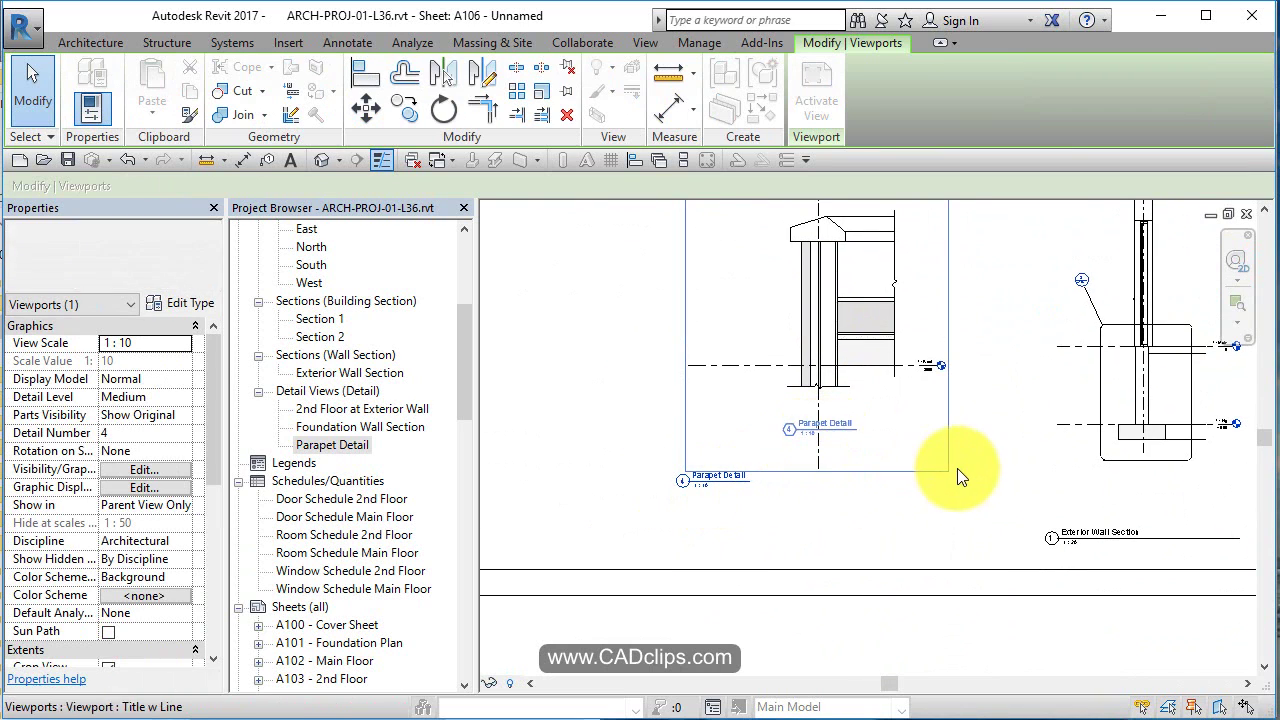
pyautogui.press('Escape')
# Activate the Parapet Detail viewport, shorten the left end of the T / Roof level line and the grid line's lower end, and deactivate it.
pyautogui.doubleClick(811, 398)
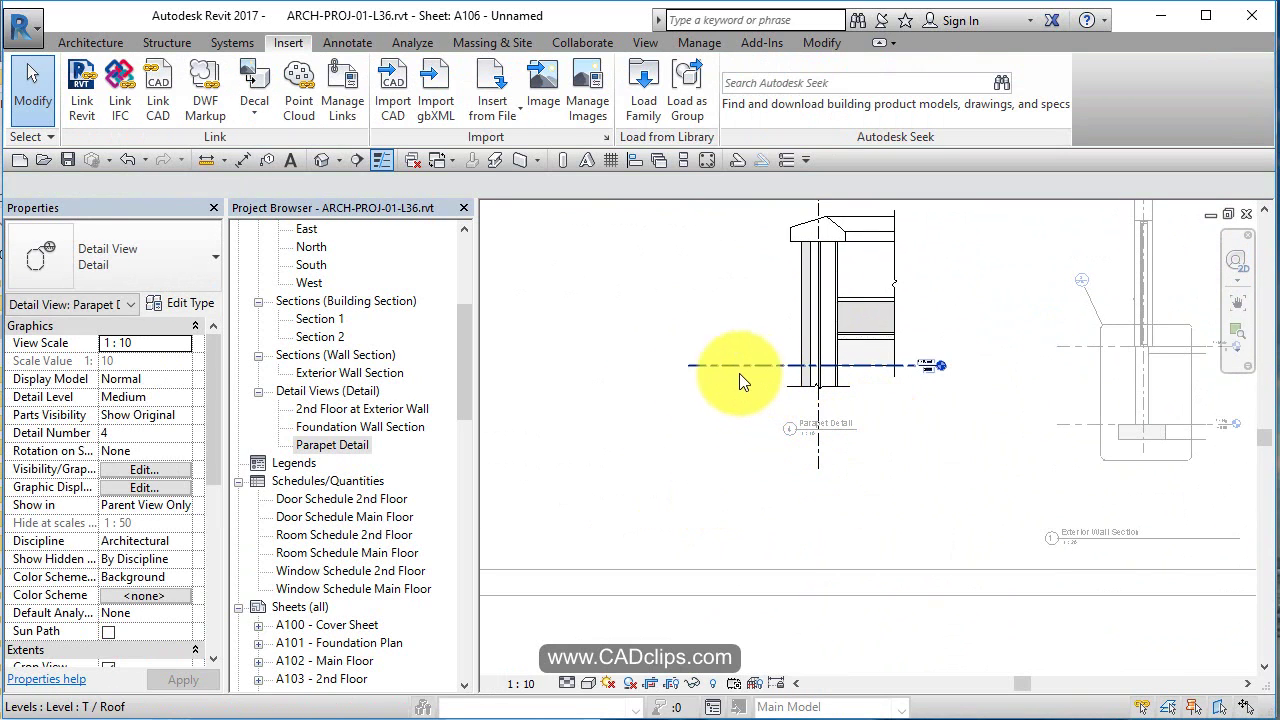
pyautogui.click(739, 367)
pyautogui.moveTo(737, 367); pyautogui.dragTo(787, 366)
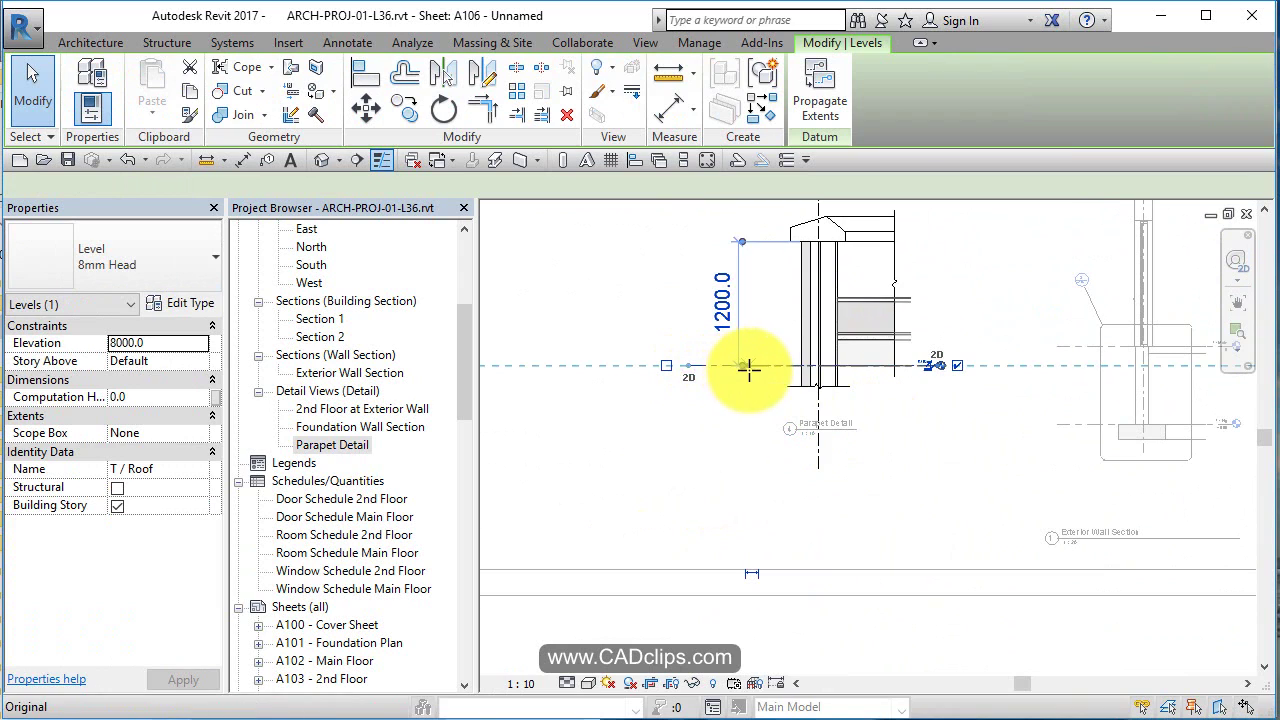
pyautogui.click(820, 468)
pyautogui.moveTo(820, 468); pyautogui.dragTo(818, 405)
pyautogui.doubleClick(811, 479)
# Shorten the Exterior Wall Section's viewport title line to fit its text and move the title up beneath the foundation callout.
pyautogui.scroll(-2, 811, 479)
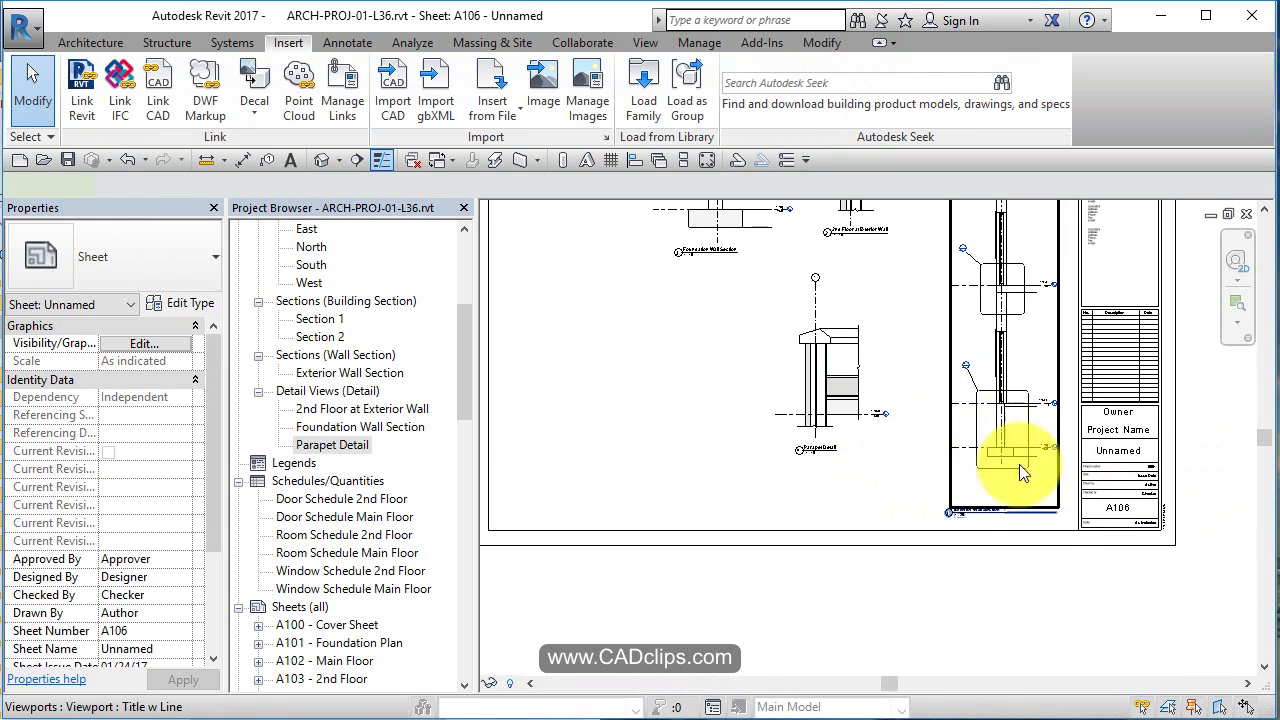
pyautogui.click(1055, 517)
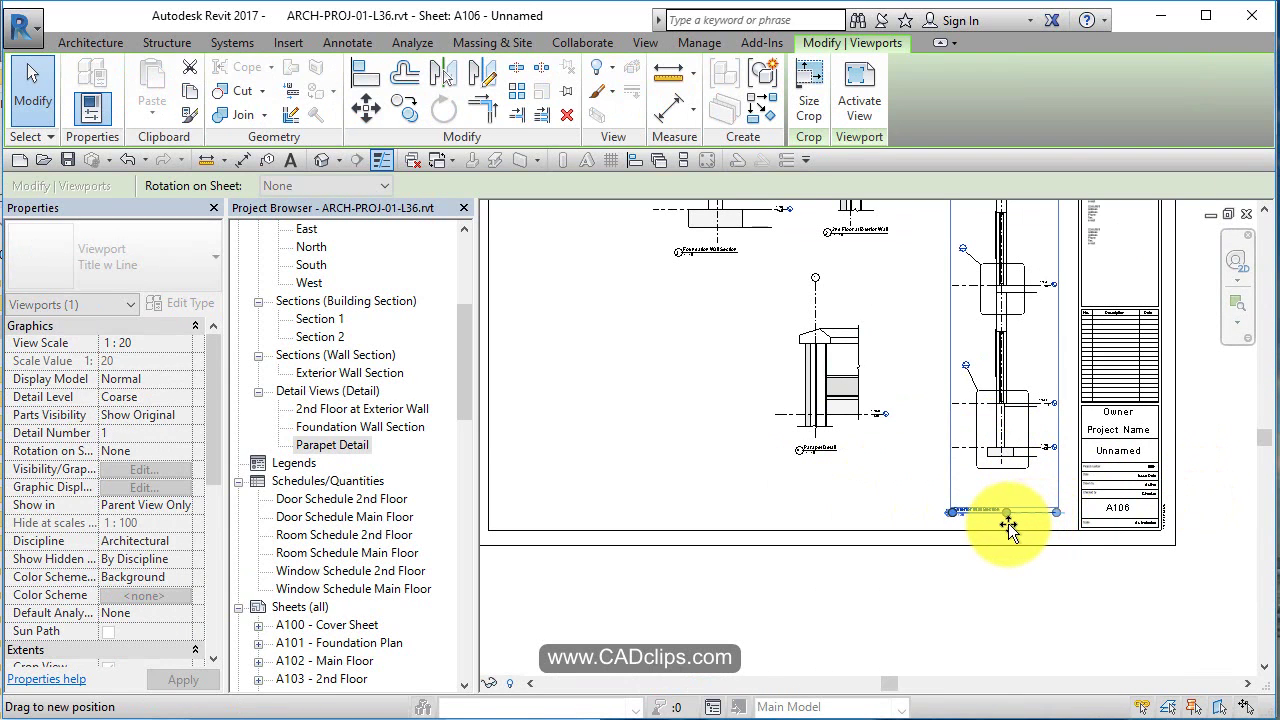
pyautogui.click(1020, 555)
pyautogui.scroll(2, 1015, 546)
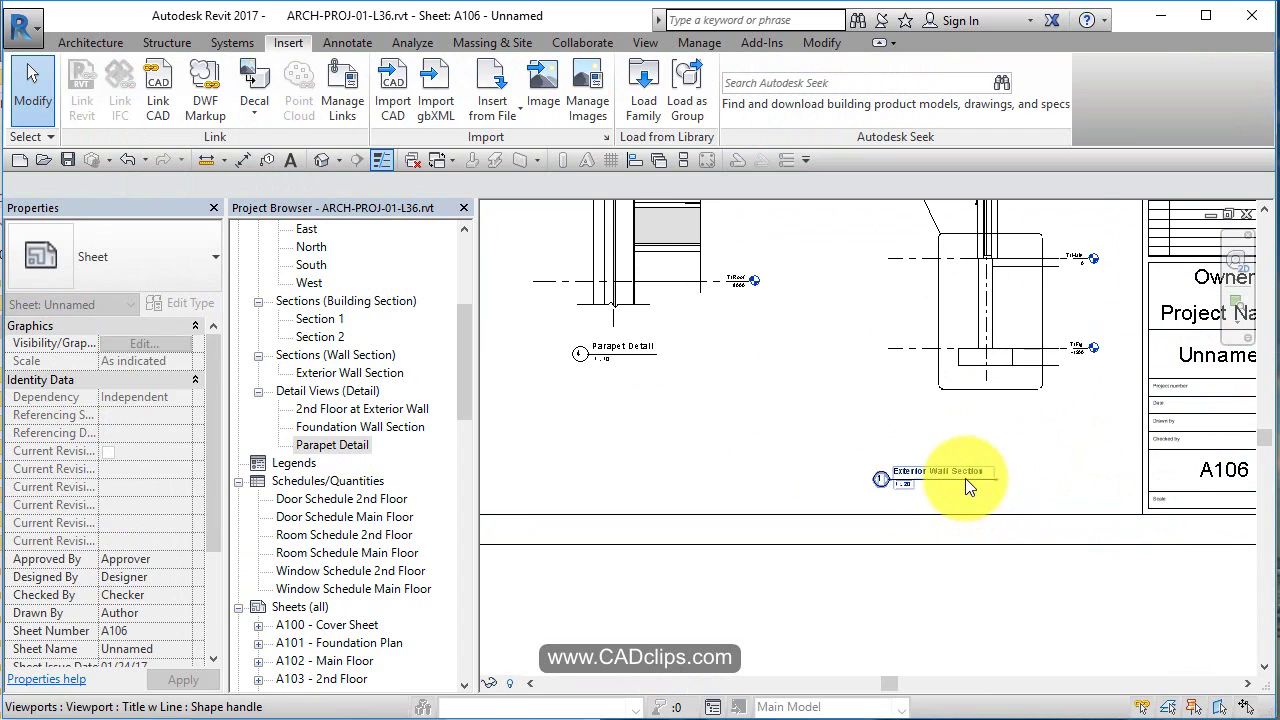
pyautogui.moveTo(965, 478); pyautogui.dragTo(1020, 436)
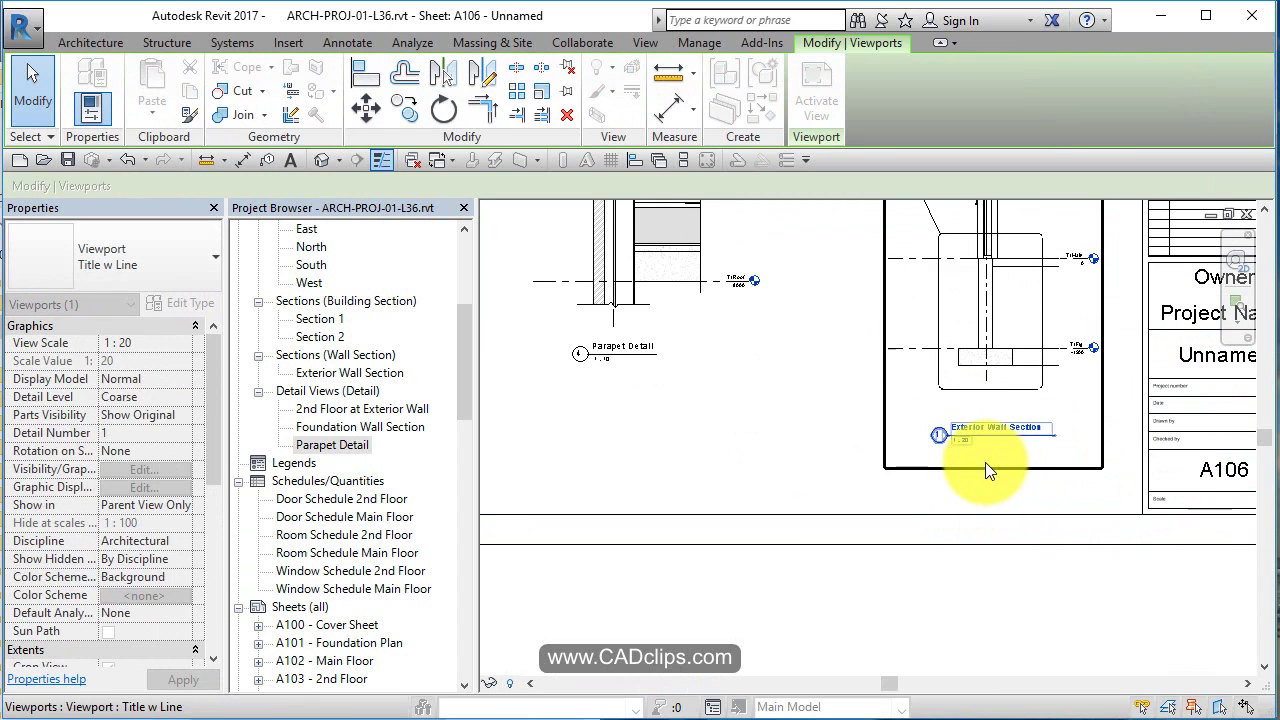
# Compare the foundation callout head's detail and sheet numbers with the title block's sheet number and the Foundation Wall Section title.
pyautogui.scroll(-2, 985, 462)
pyautogui.scroll(2, 1153, 476)
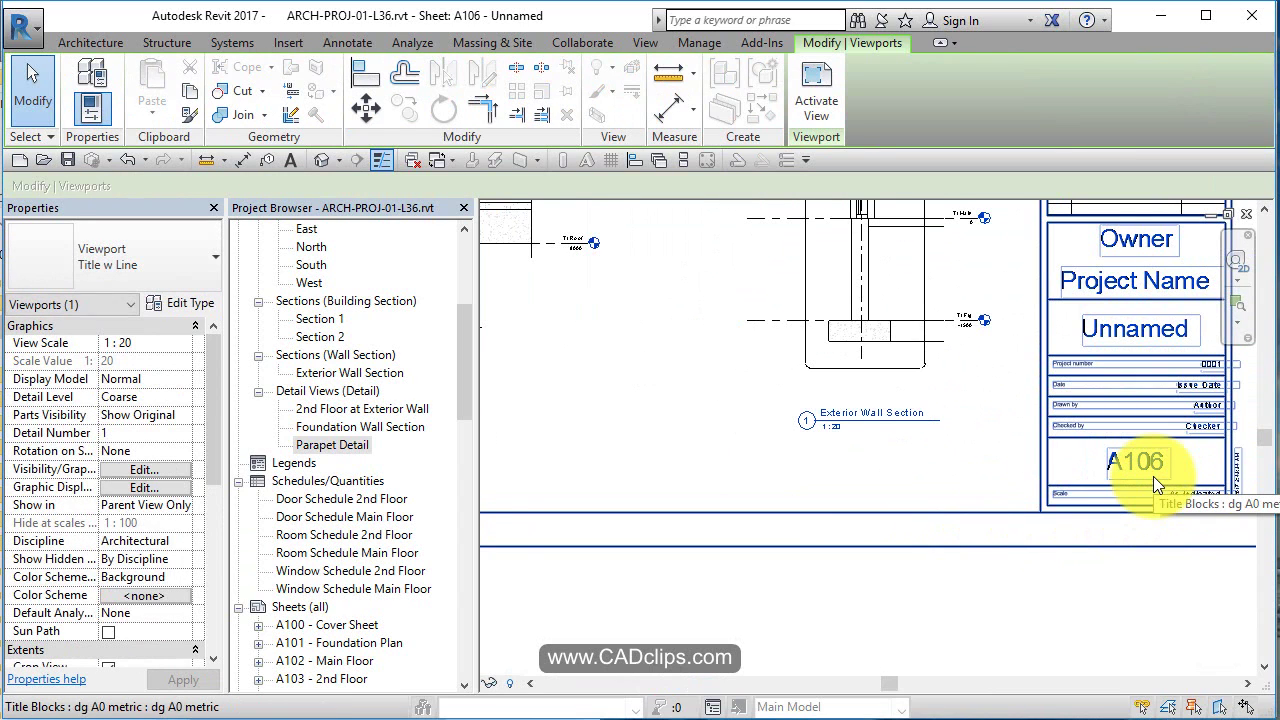
pyautogui.scroll(-1, 995, 479)
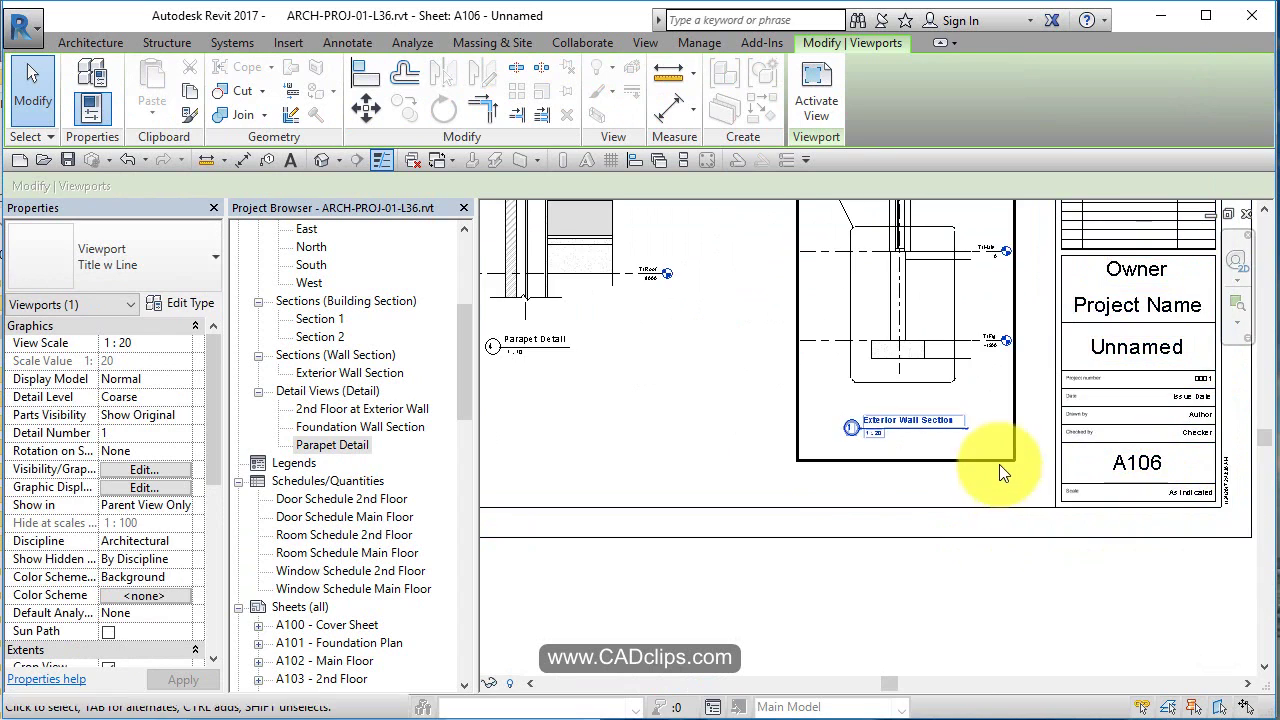
pyautogui.moveTo(971, 463); pyautogui.dragTo(1000, 568, button='middle')
pyautogui.scroll(1, 801, 383)
pyautogui.scroll(5, 853, 388)
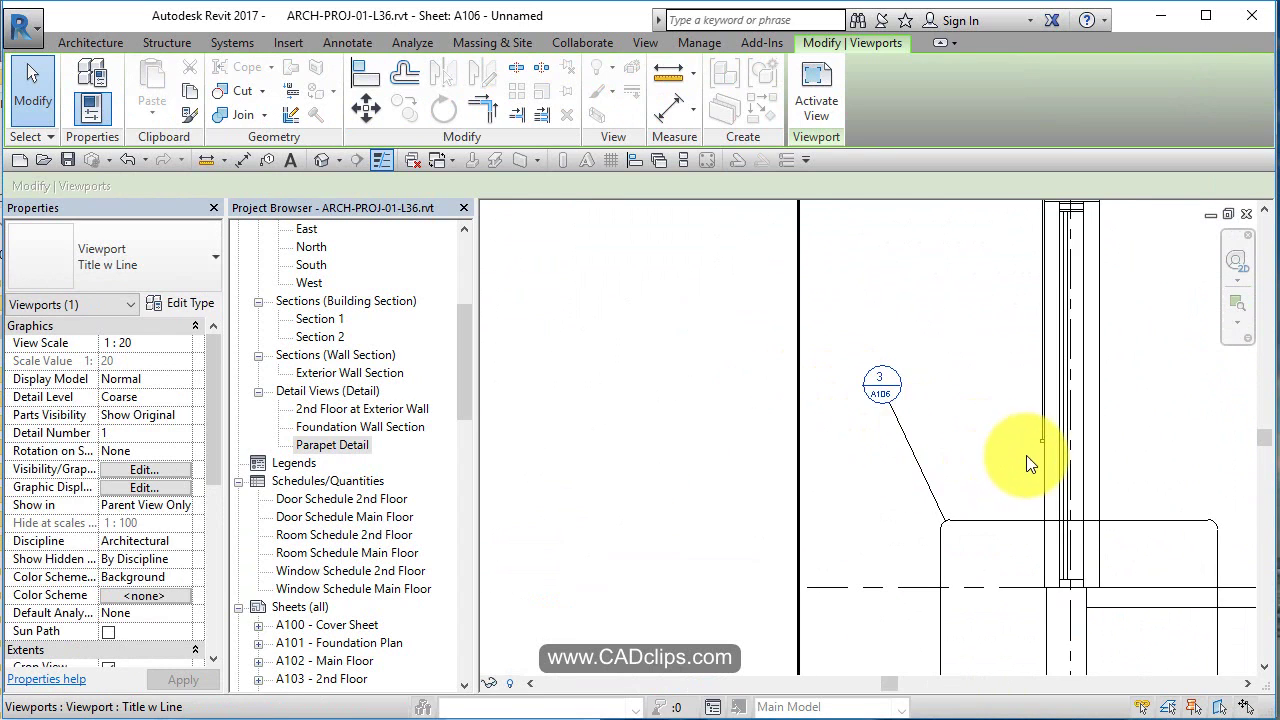
pyautogui.scroll(1, 927, 425)
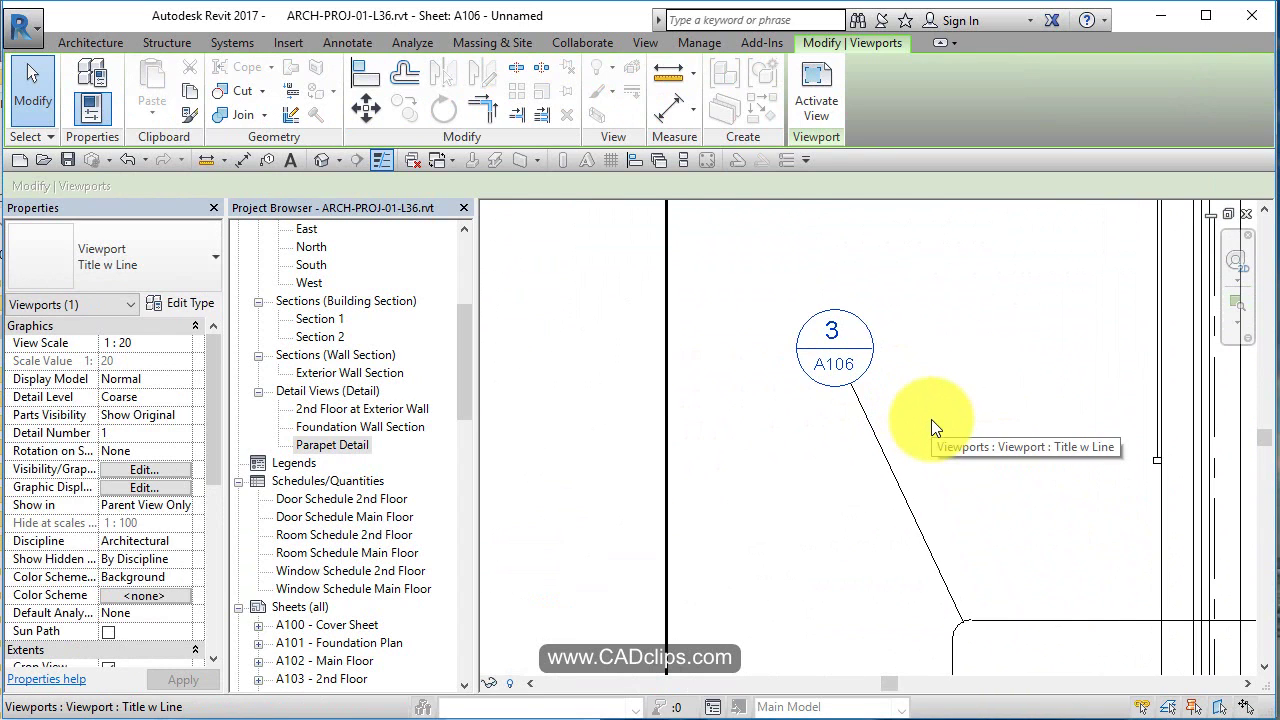
pyautogui.scroll(-4, 917, 428)
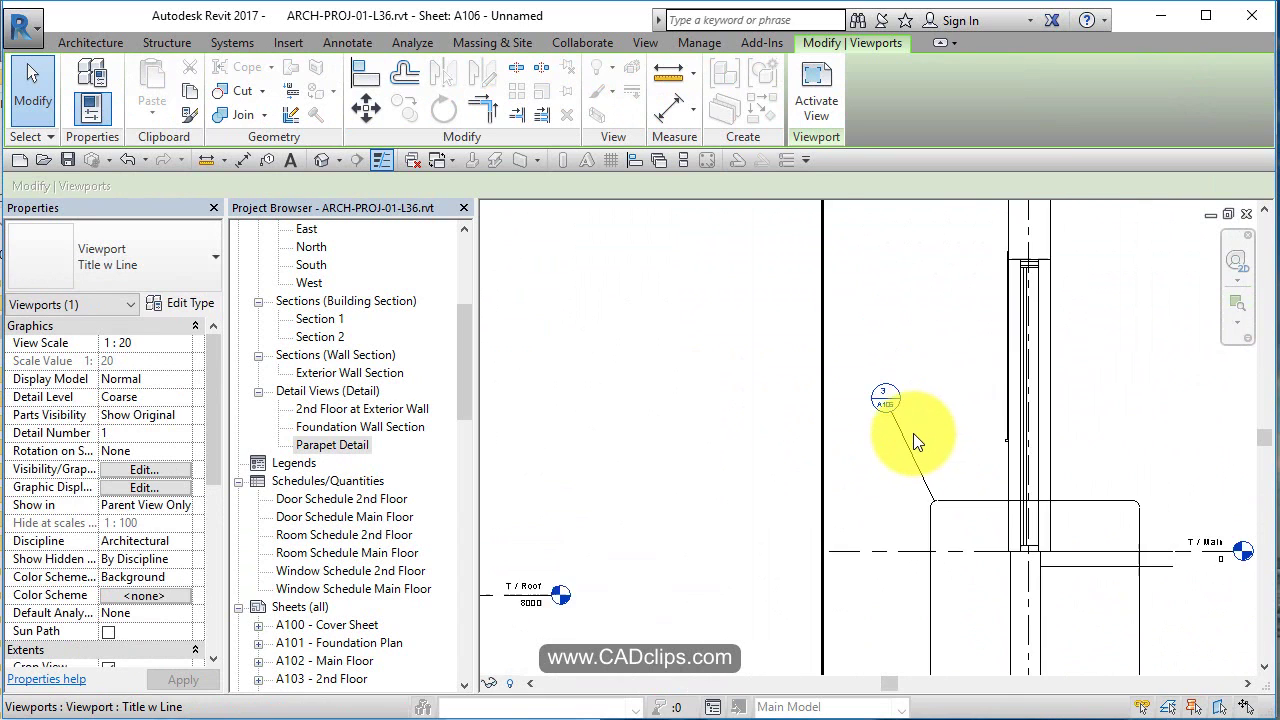
pyautogui.moveTo(908, 437); pyautogui.dragTo(606, 509, button='middle')
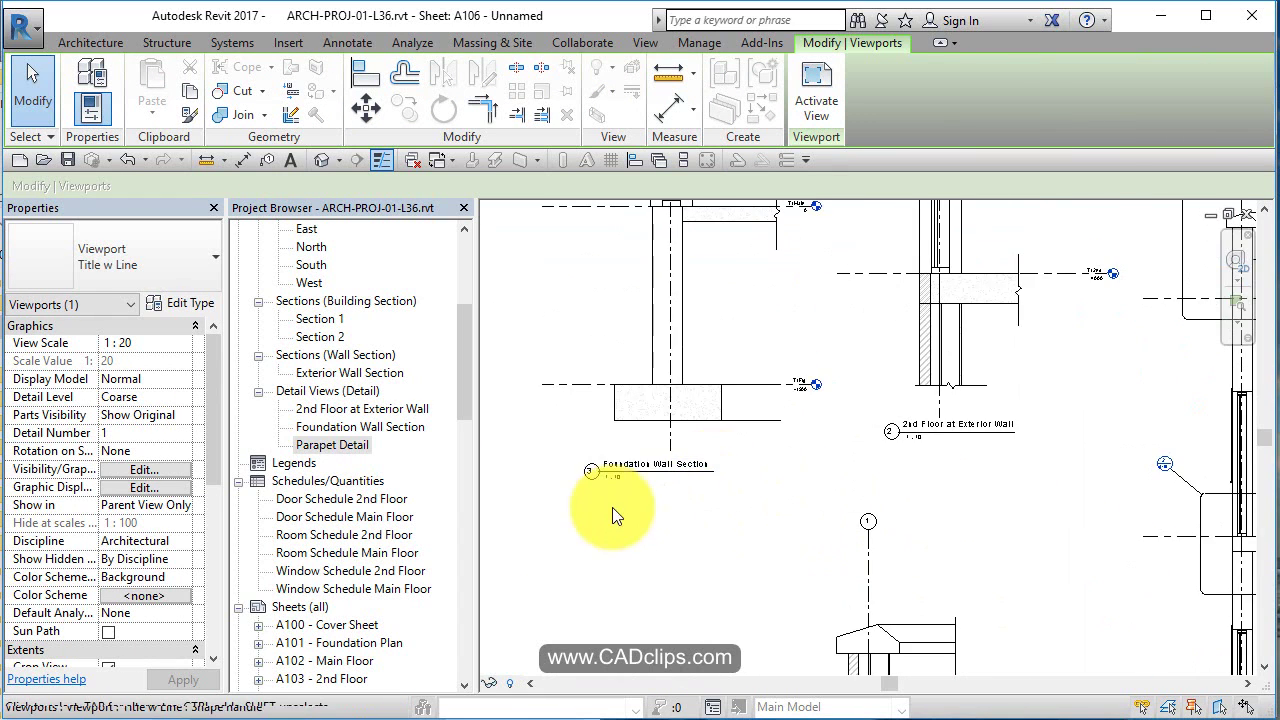
pyautogui.scroll(4, 594, 494)
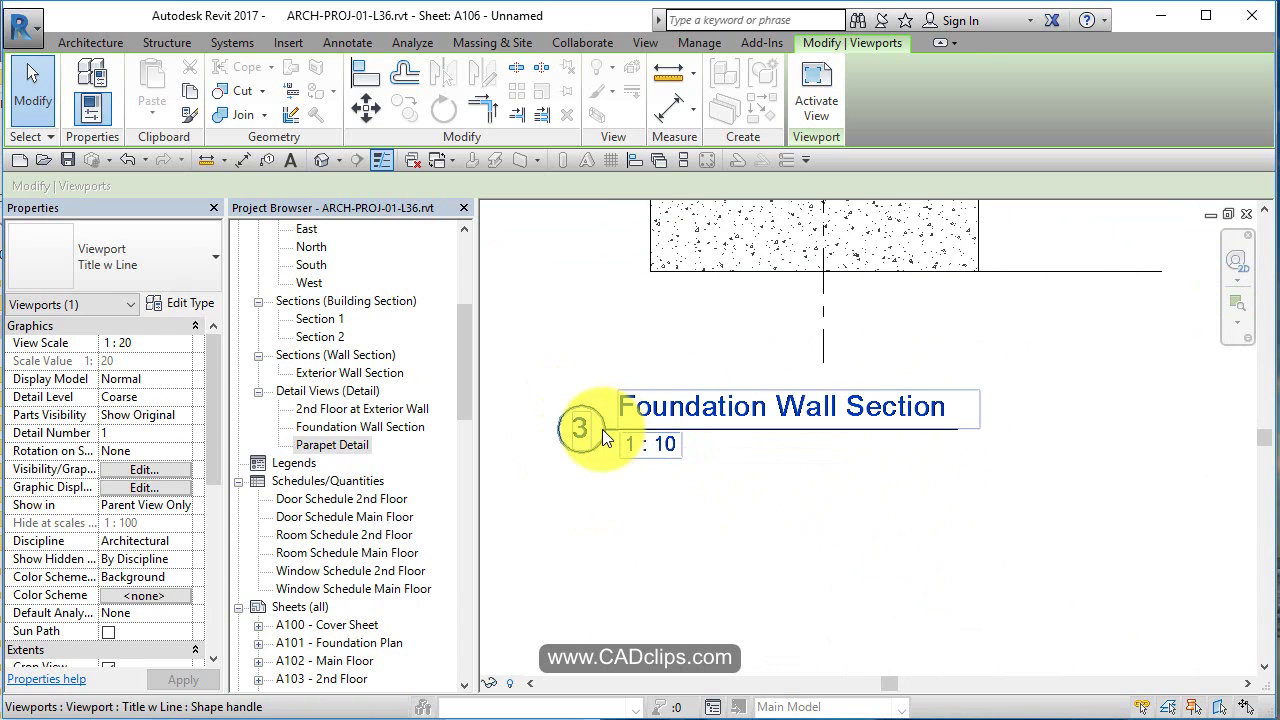
pyautogui.scroll(-6, 602, 429)
pyautogui.moveTo(881, 496); pyautogui.dragTo(909, 526, button='middle')
pyautogui.scroll(4, 1013, 553)
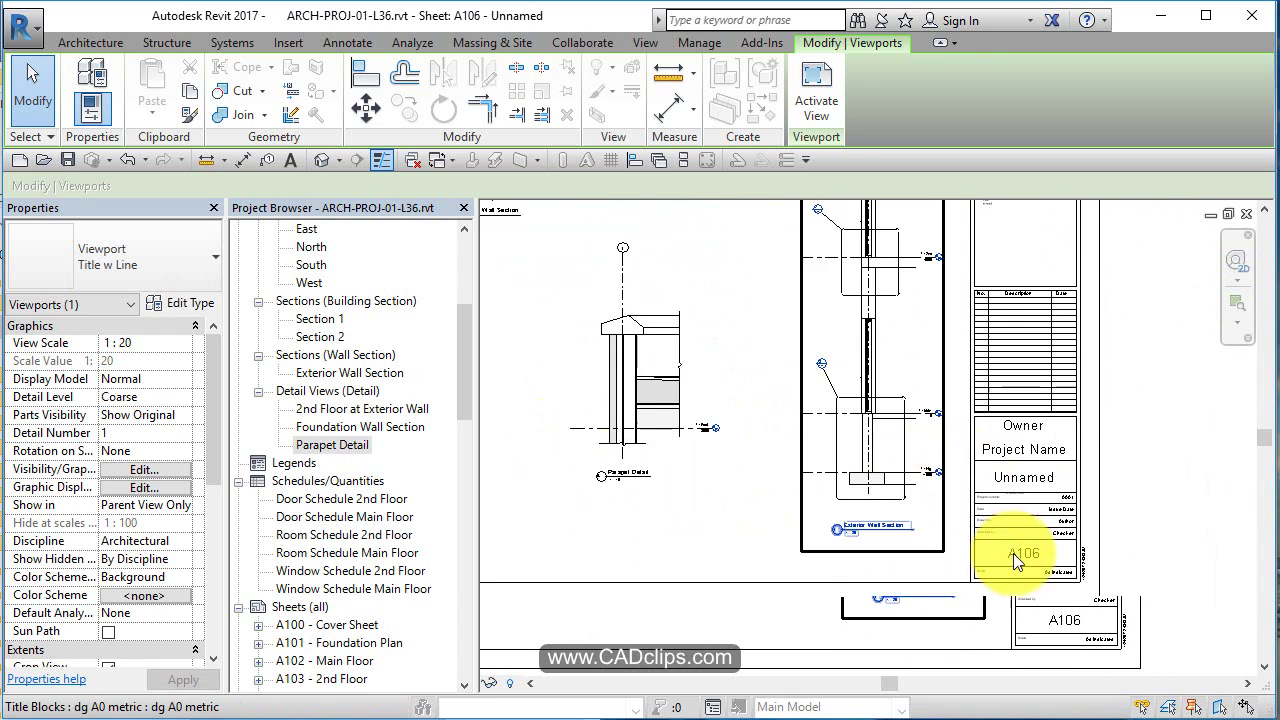
pyautogui.click(1043, 533)
pyautogui.click(1015, 533)
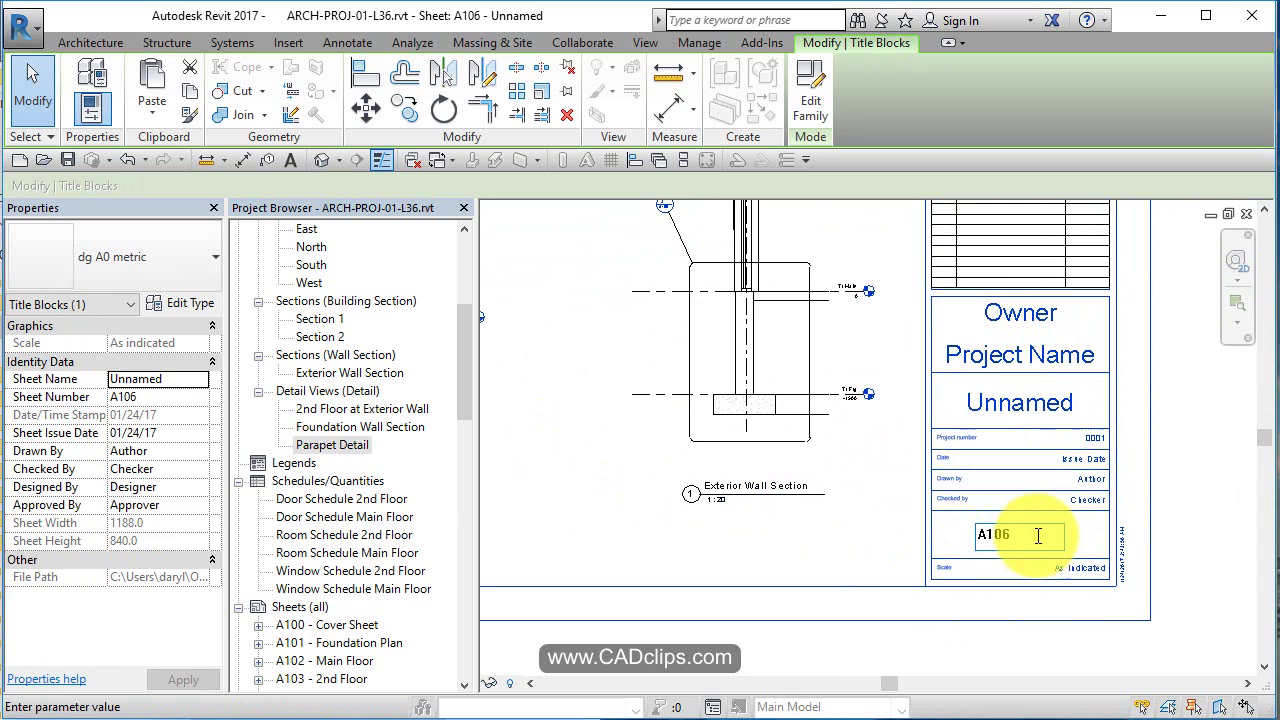
pyautogui.click(1037, 557)
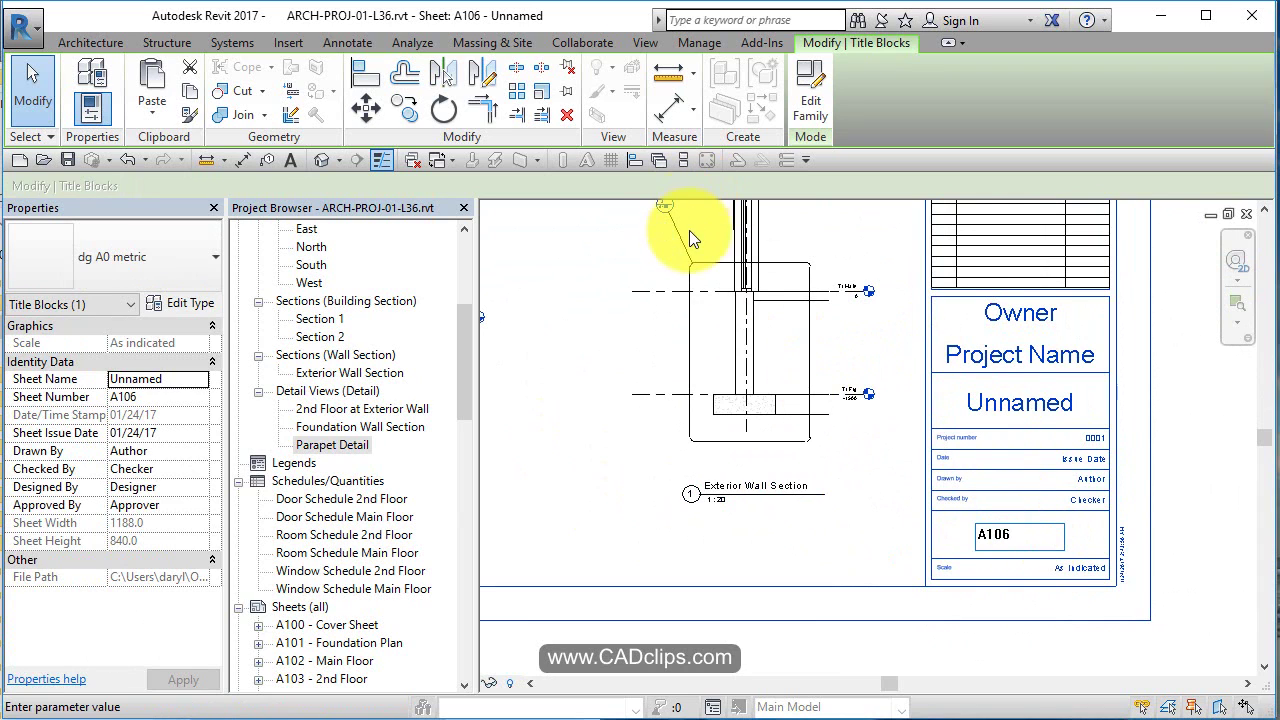
pyautogui.press('Escape')
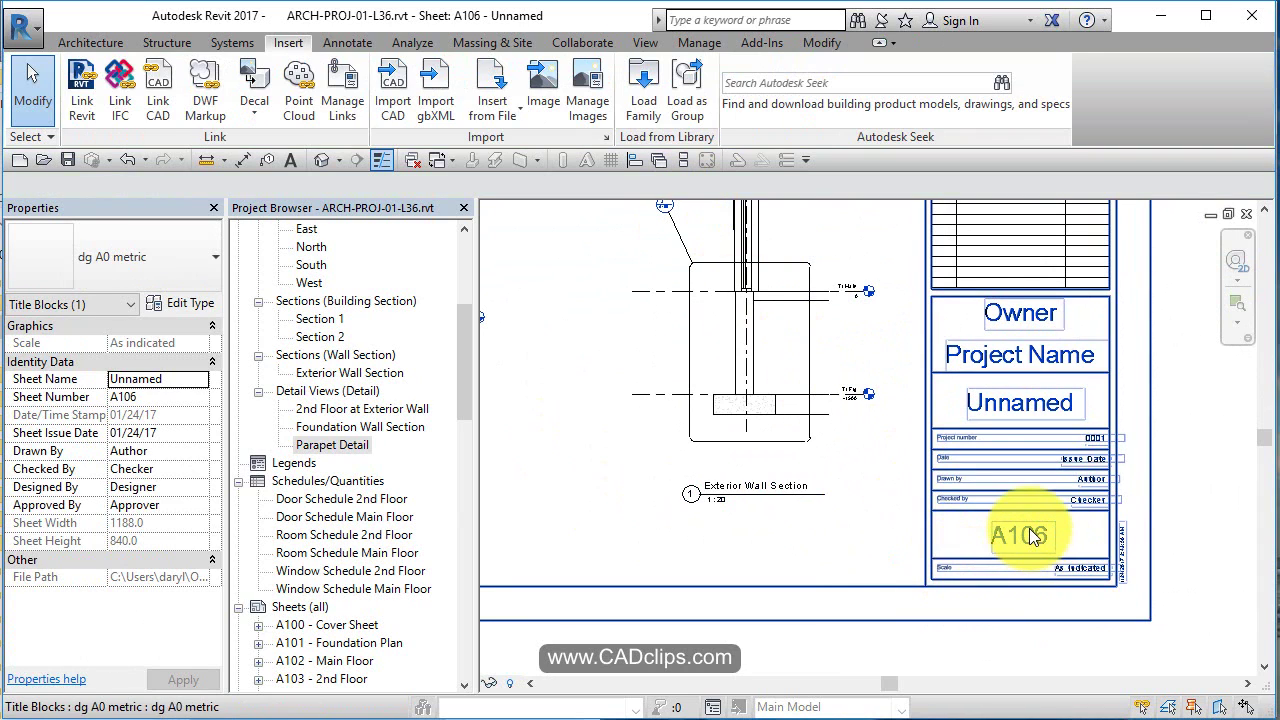
# Examine the overall sheet layout and the detail and sheet reference in the parapet callout head on the wall section.
pyautogui.scroll(-4, 1028, 536)
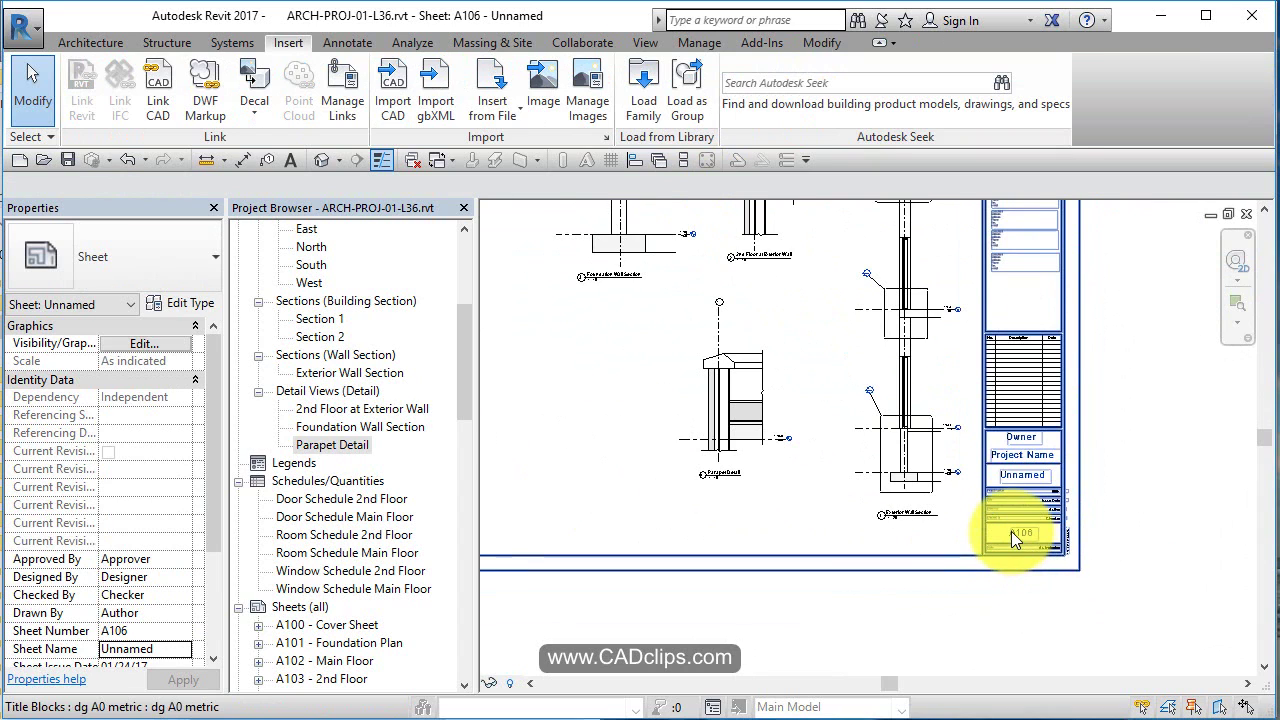
pyautogui.scroll(-2, 1011, 531)
pyautogui.scroll(-2, 1003, 558)
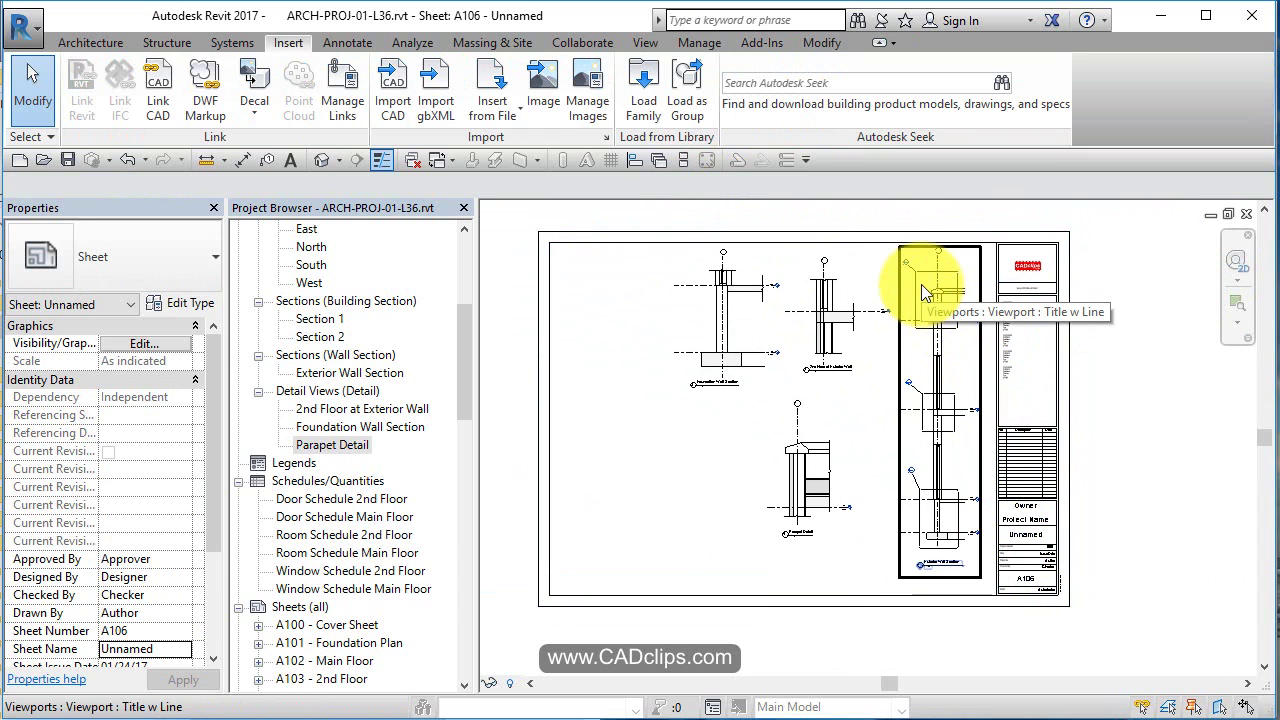
pyautogui.scroll(4, 922, 278)
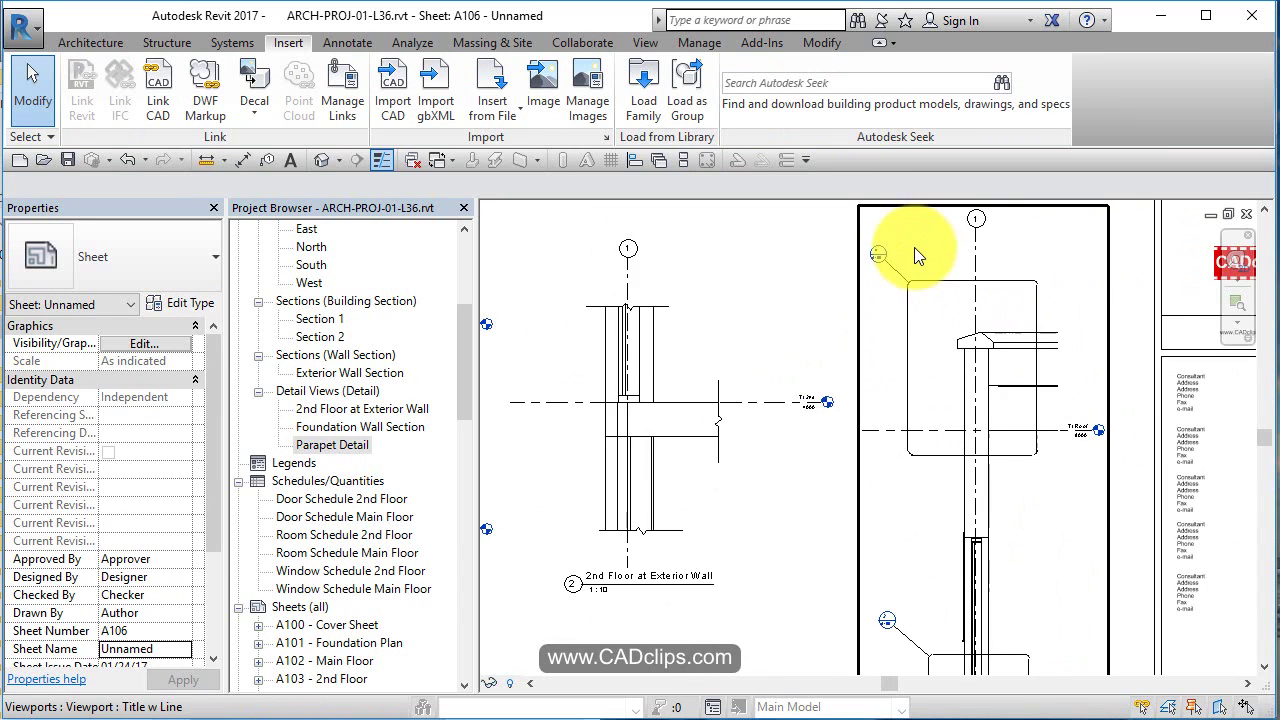
pyautogui.scroll(4, 858, 272)
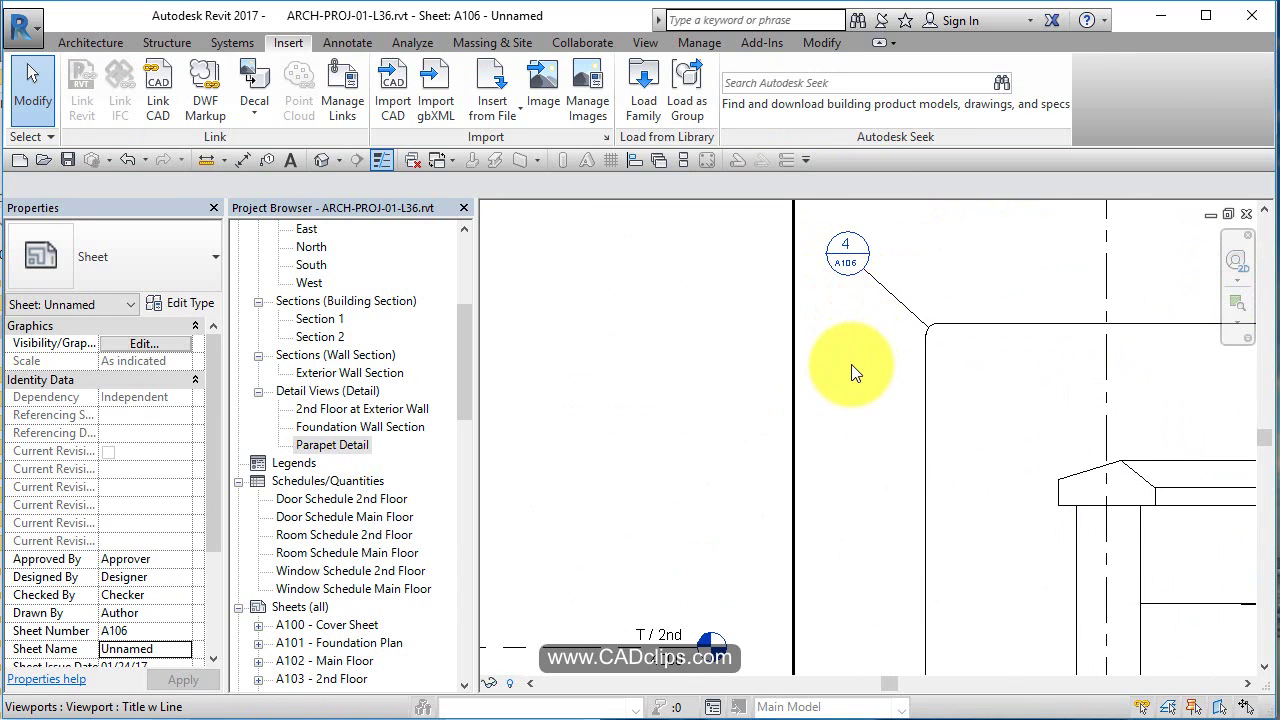
pyautogui.scroll(-4, 851, 364)
pyautogui.scroll(3, 840, 530)
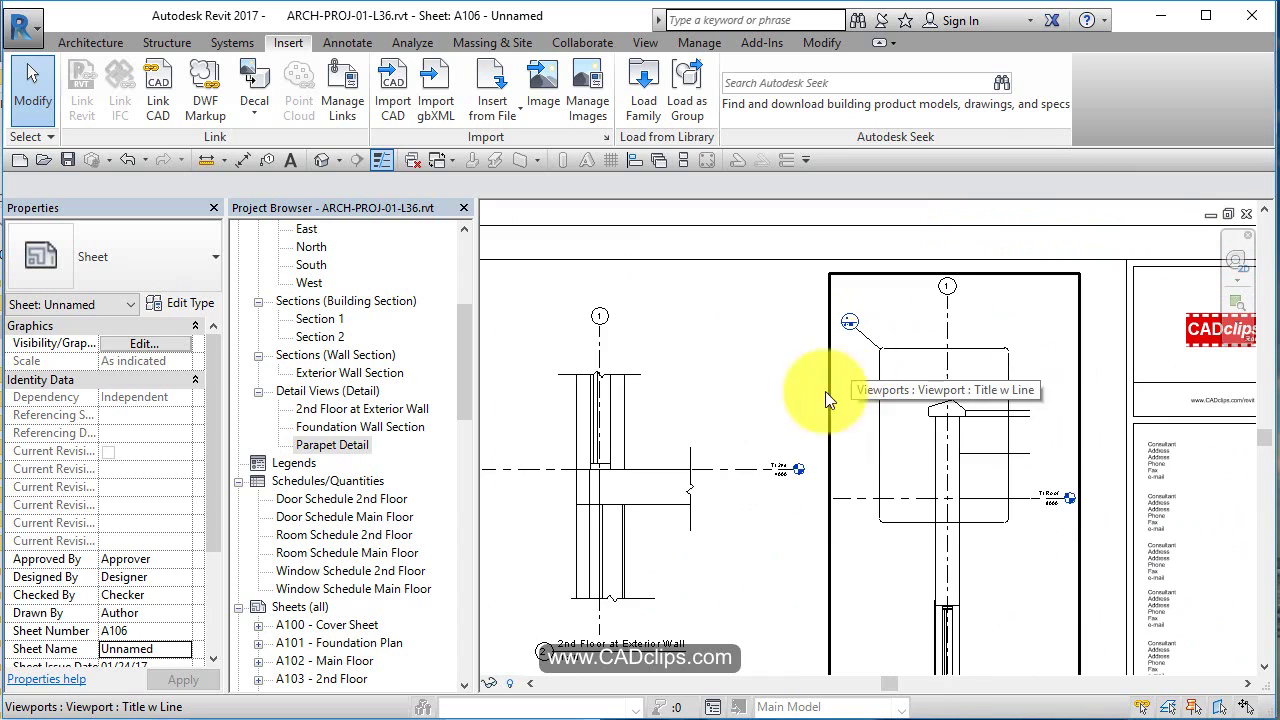
# Activate the 2nd Floor at Exterior Wall viewport, shorten the T / 2nd level line at both ends, and deactivate the viewport.
pyautogui.doubleClick(741, 498)
pyautogui.click(741, 476)
pyautogui.scroll(2, 741, 476)
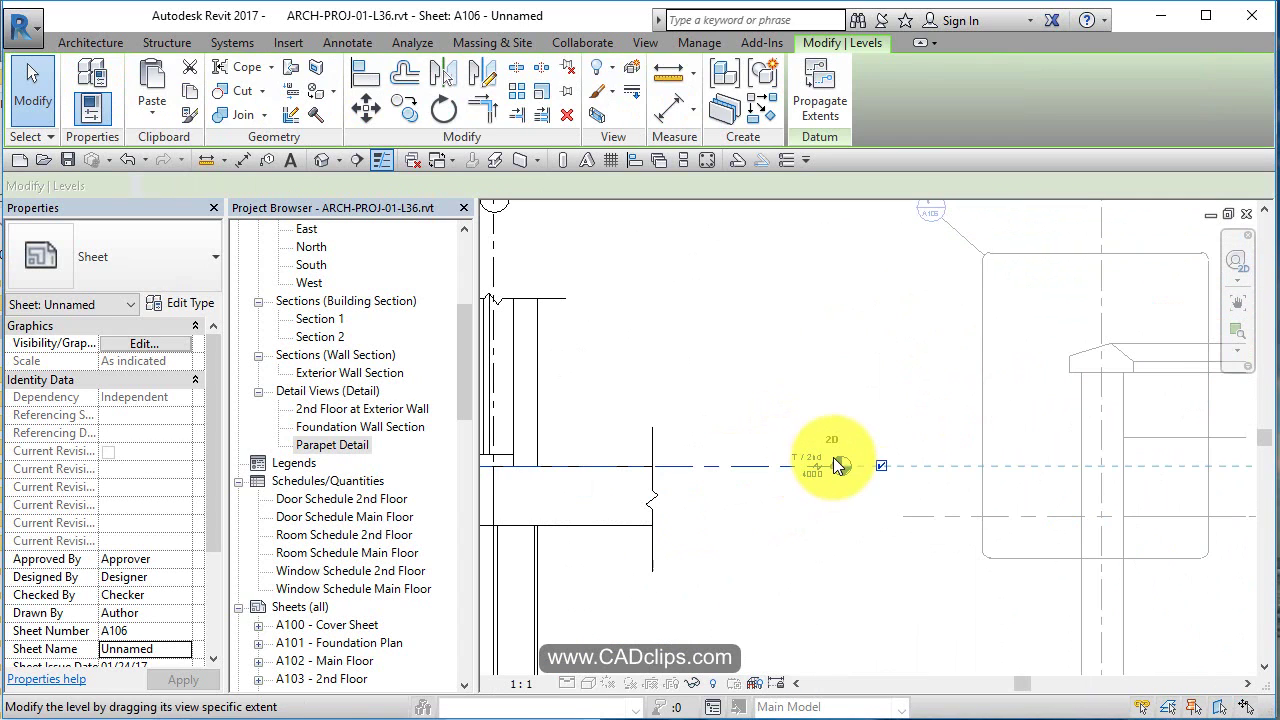
pyautogui.moveTo(838, 466); pyautogui.dragTo(737, 466)
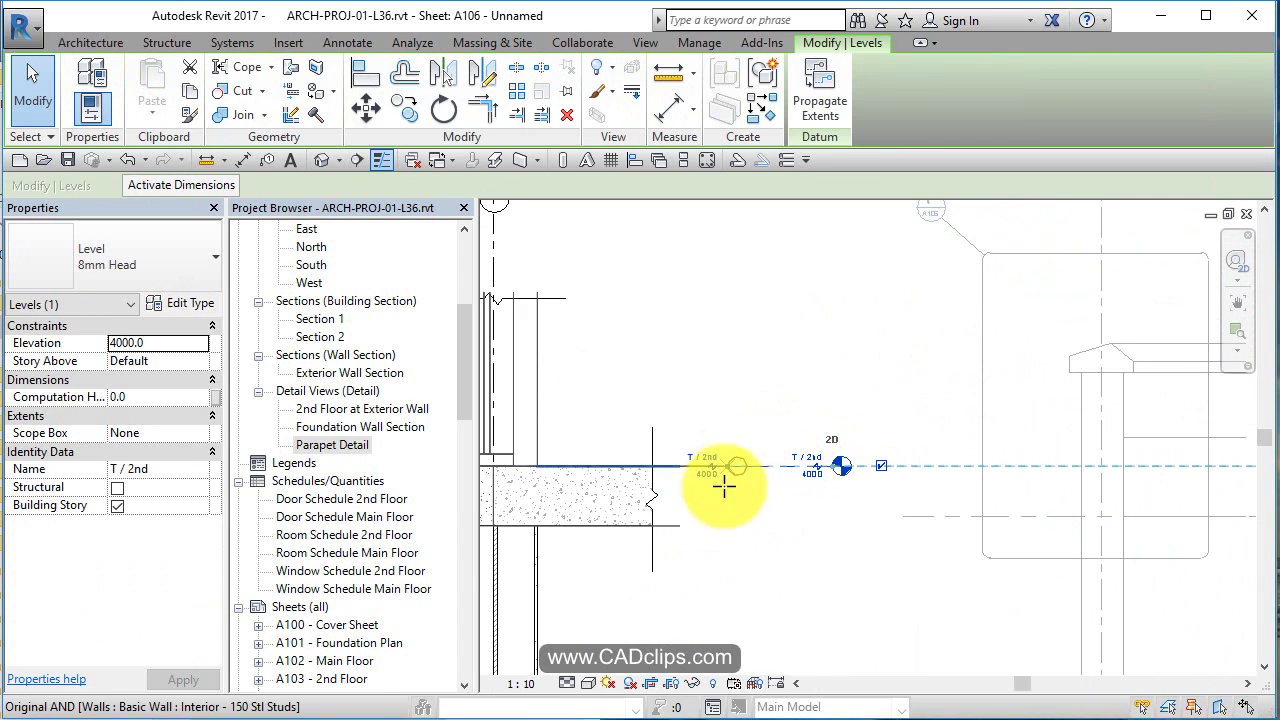
pyautogui.moveTo(724, 487); pyautogui.dragTo(1199, 520, button='middle')
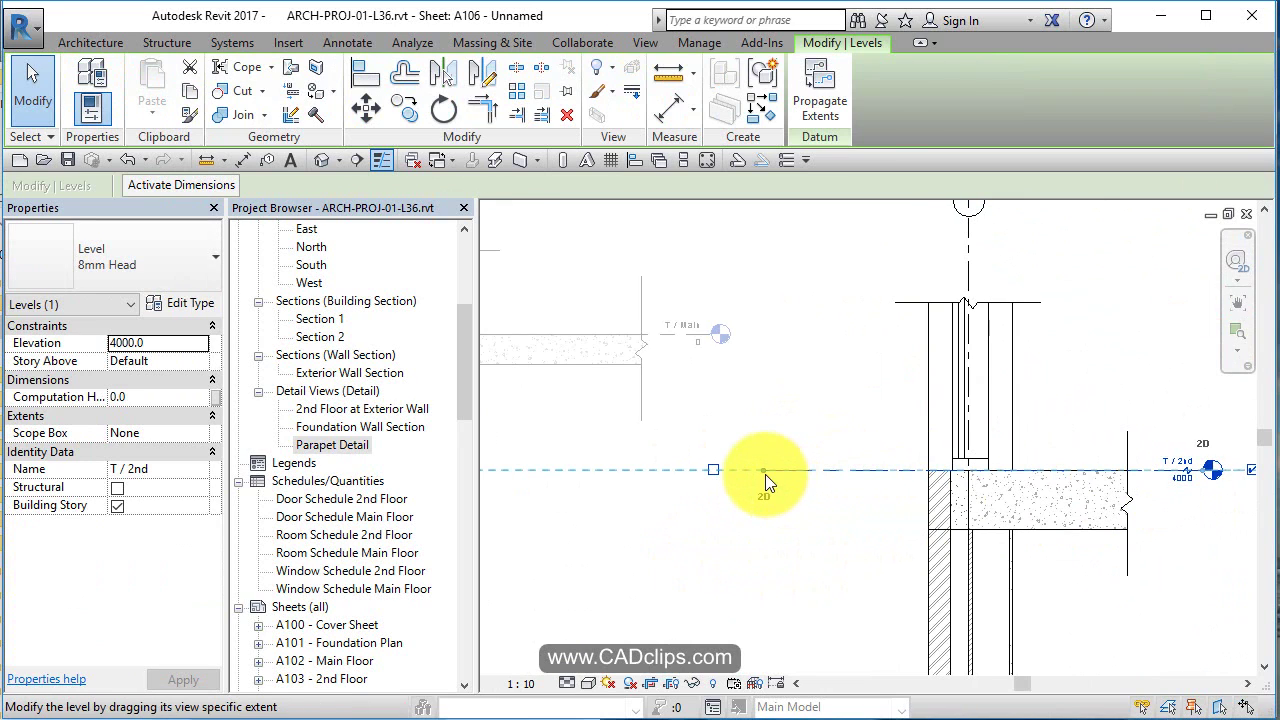
pyautogui.moveTo(765, 474)
pyautogui.mouseDown()
pyautogui.moveTo(863, 457)
pyautogui.moveTo(806, 449)
pyautogui.mouseUp()
pyautogui.scroll(-2, 806, 449)
pyautogui.scroll(-2, 876, 267)
pyautogui.click(878, 256)
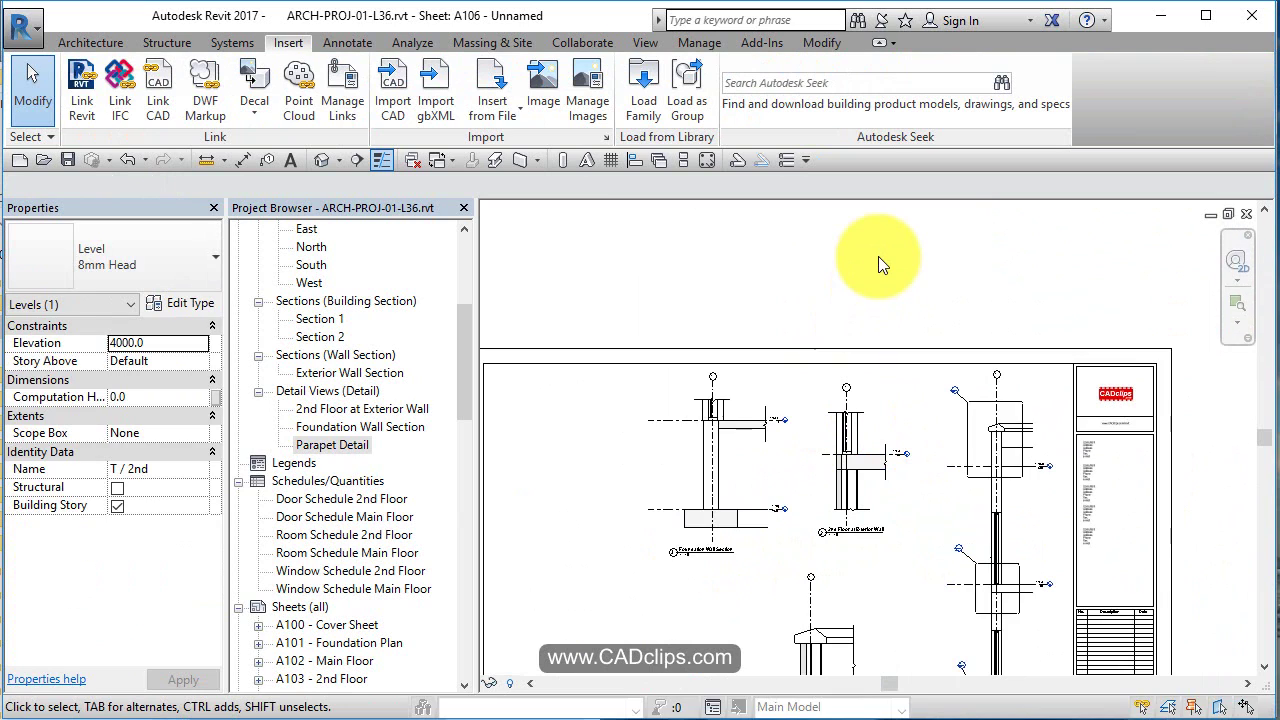
pyautogui.scroll(-1, 863, 266)
pyautogui.moveTo(863, 266)
pyautogui.mouseDown(button='middle')
pyautogui.moveTo(829, 320)
pyautogui.moveTo(883, 272)
pyautogui.mouseUp(button='middle')
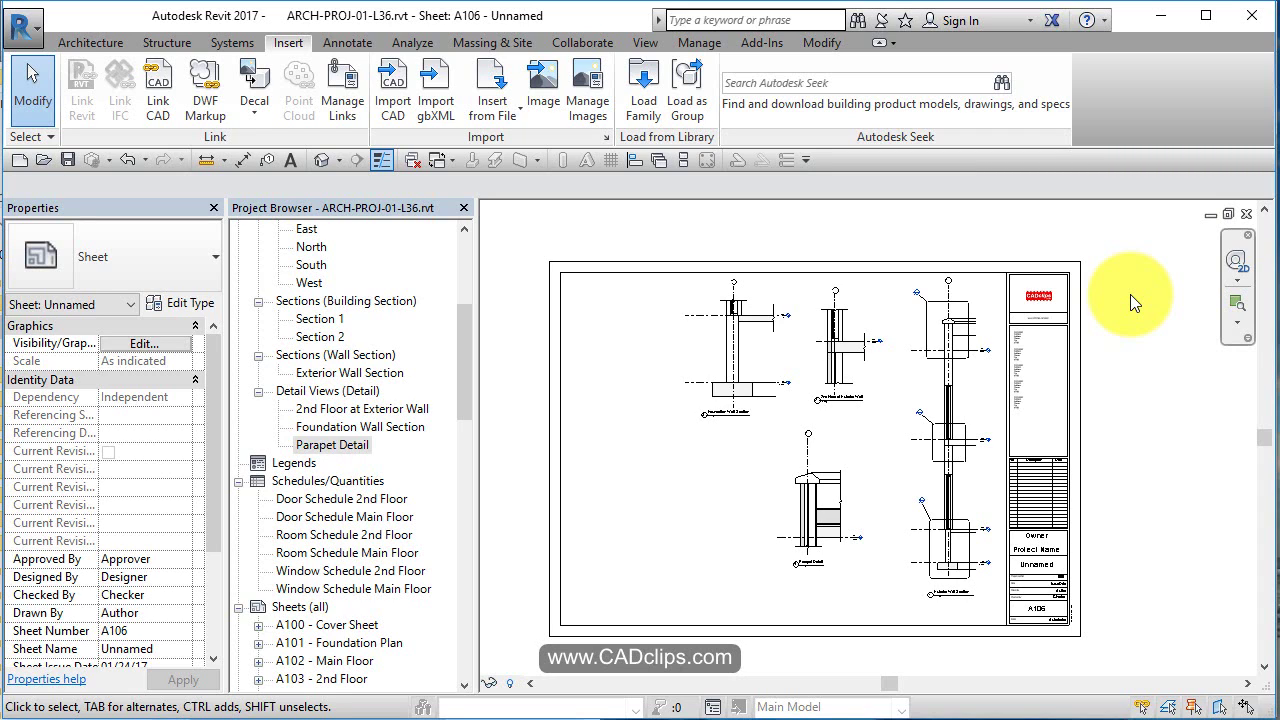
# Open Section 1 and follow the callout heads through the Exterior Wall Section to the Parapet Detail view.
pyautogui.doubleClick(325, 318)
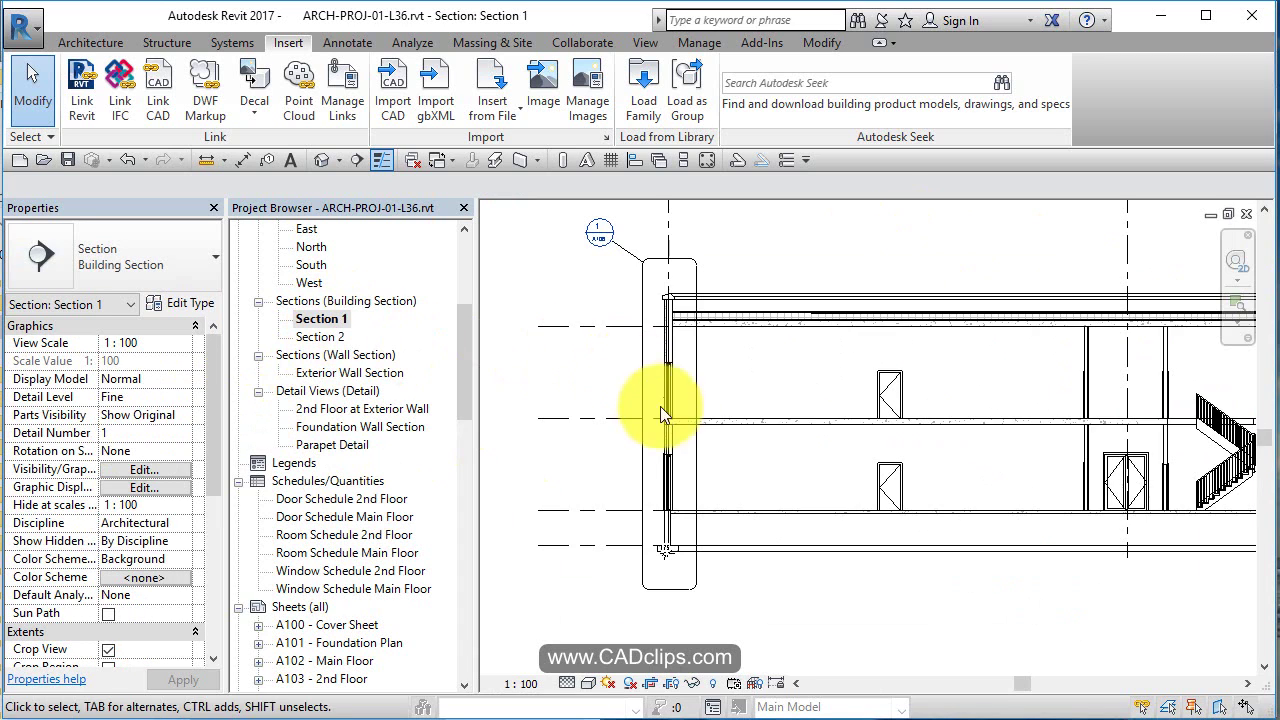
pyautogui.scroll(5, 613, 250)
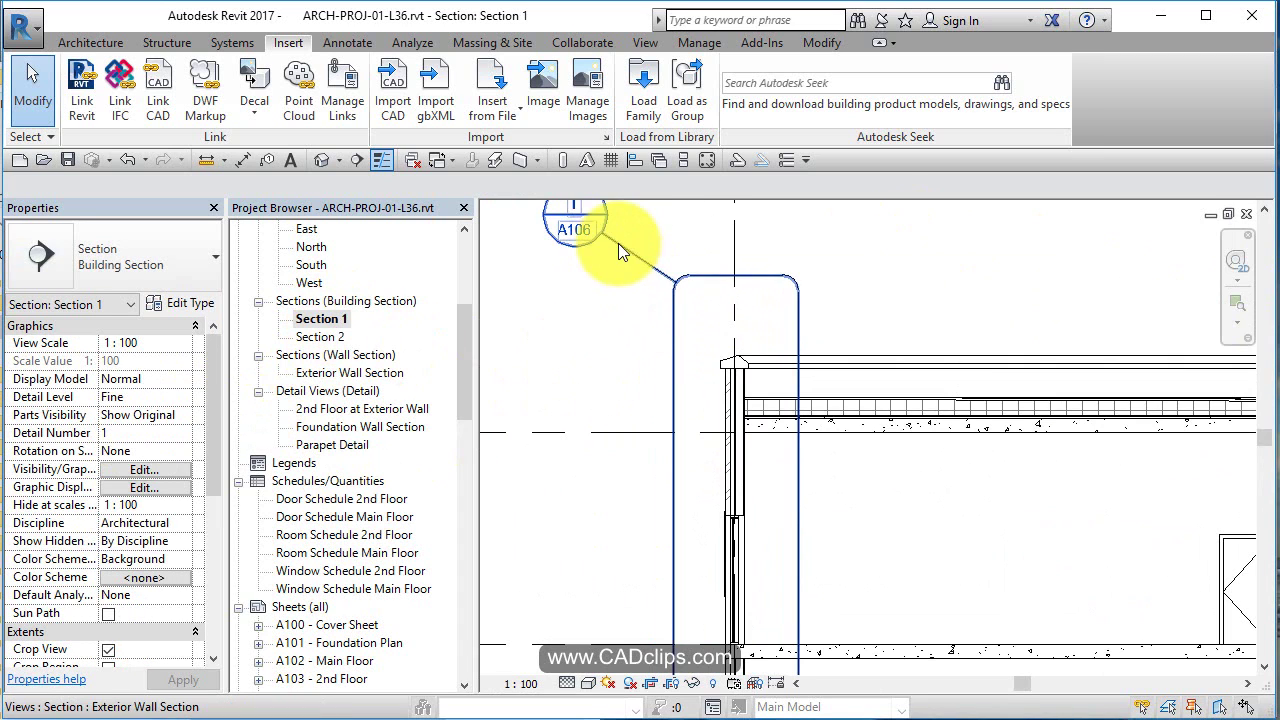
pyautogui.scroll(-3, 618, 250)
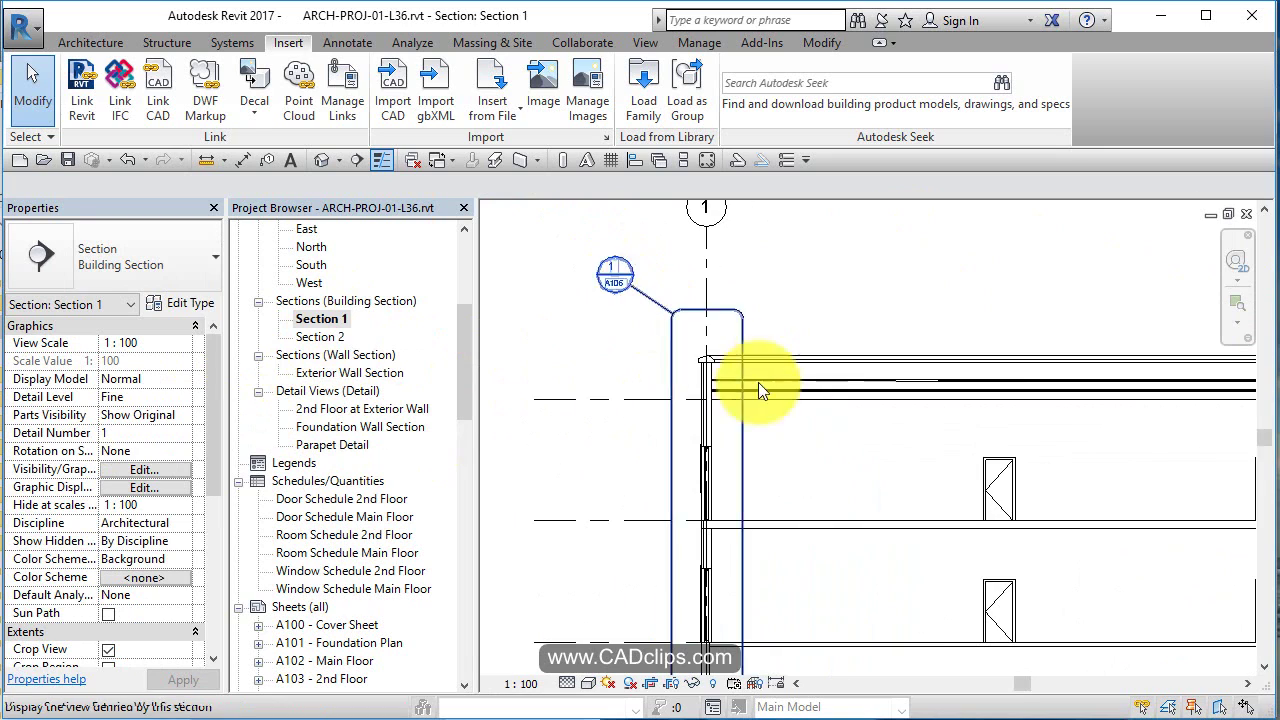
pyautogui.doubleClick(619, 276)
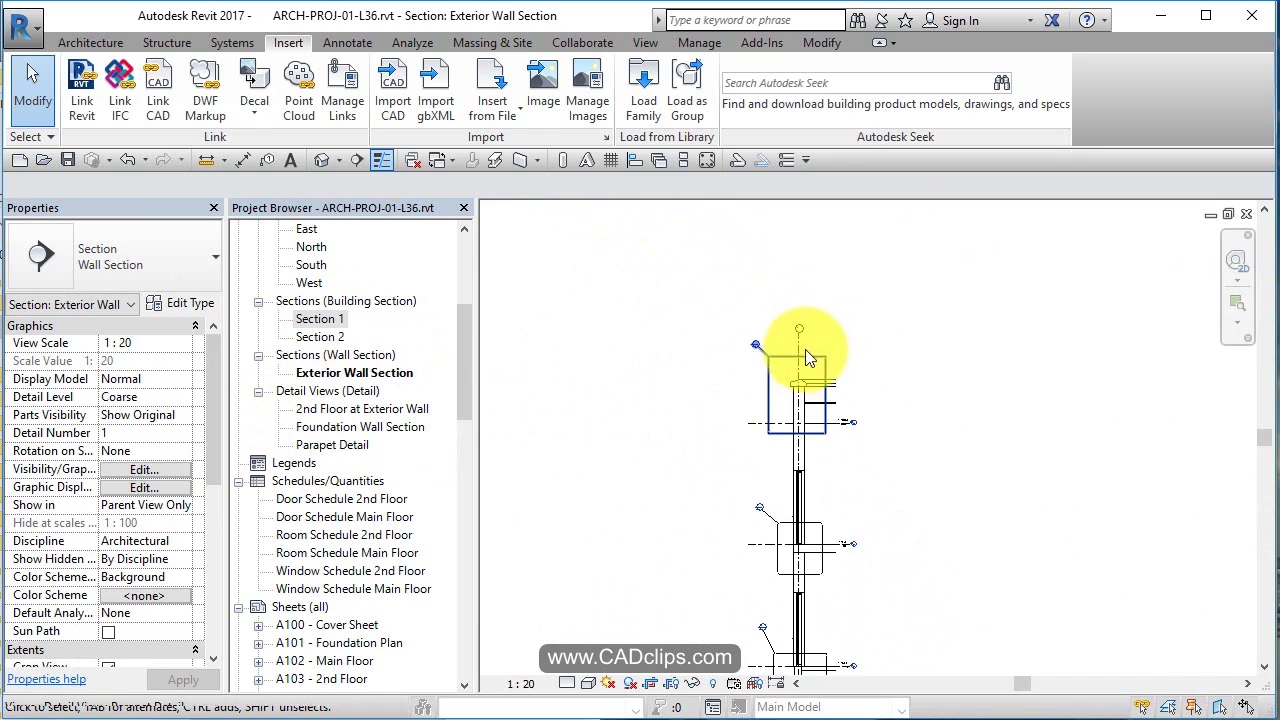
pyautogui.scroll(4, 790, 355)
pyautogui.doubleClick(880, 363)
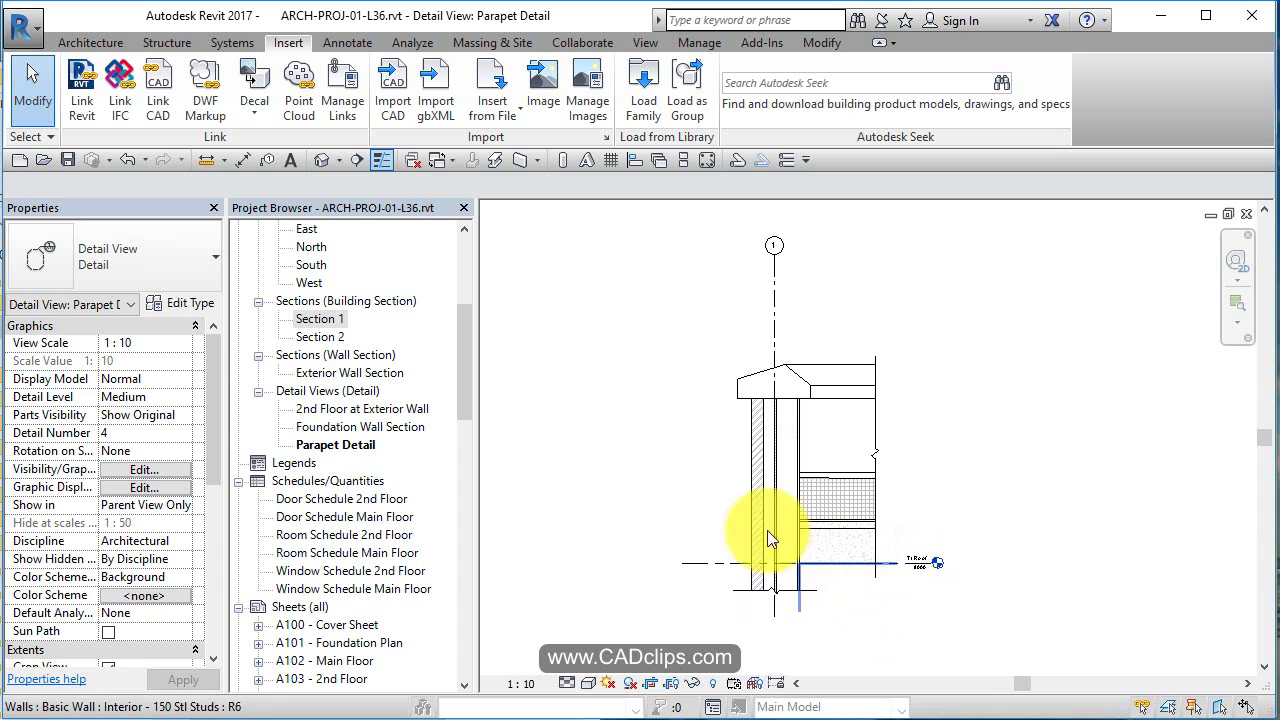
# Rename sheet A106 as Details, keeping its sheet number.
pyautogui.scroll(-2, 425, 605)
pyautogui.click(348, 626)
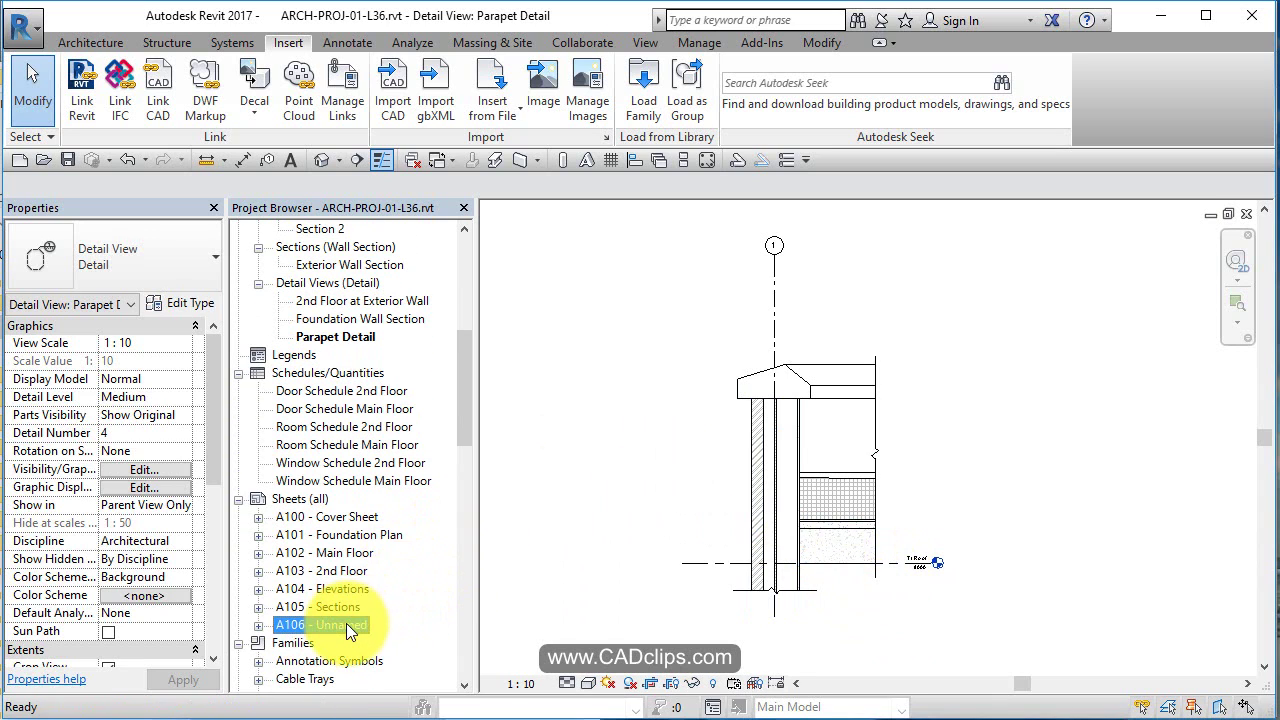
pyautogui.rightClick(348, 626)
pyautogui.click(433, 496)
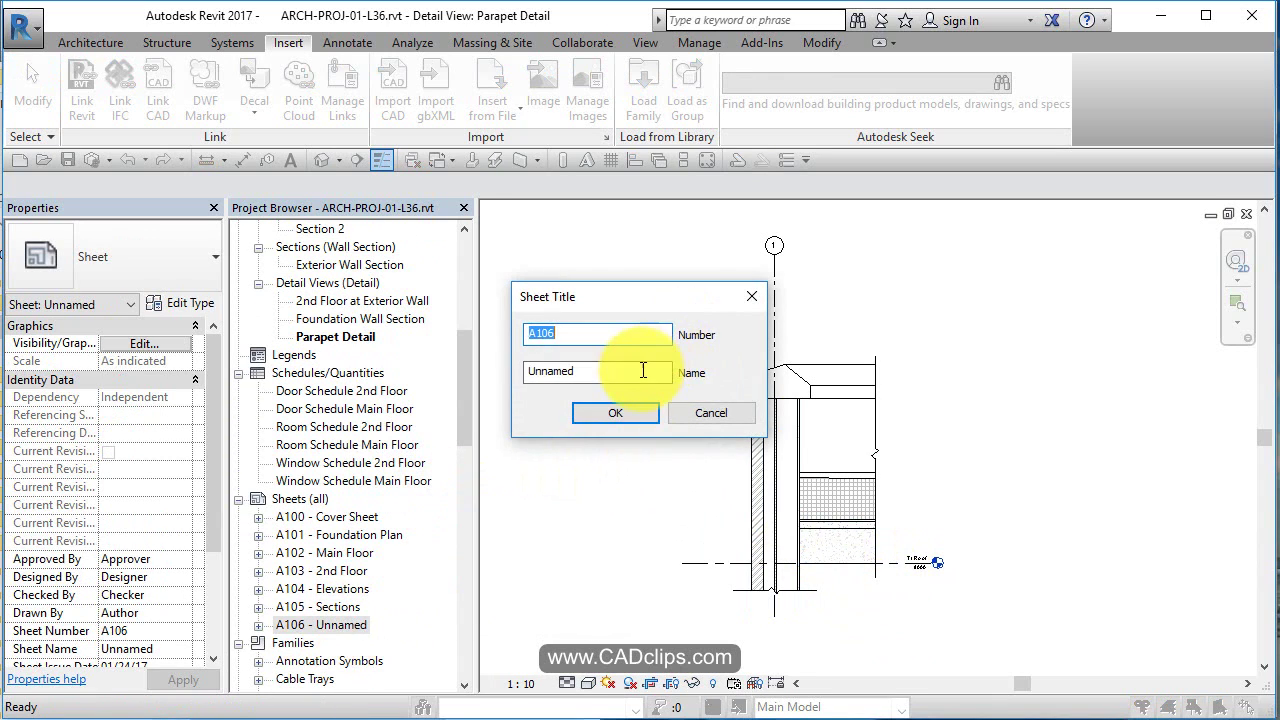
pyautogui.press('Tab')
pyautogui.write('De')
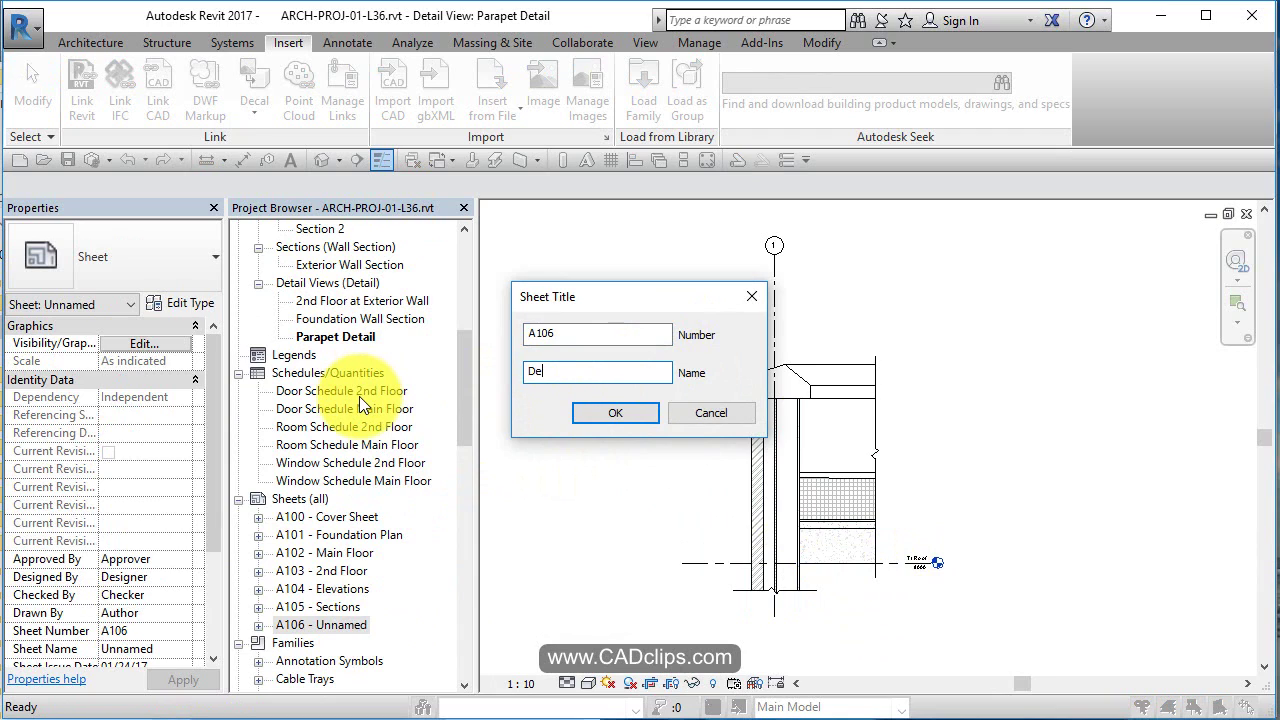
pyautogui.write('tails')
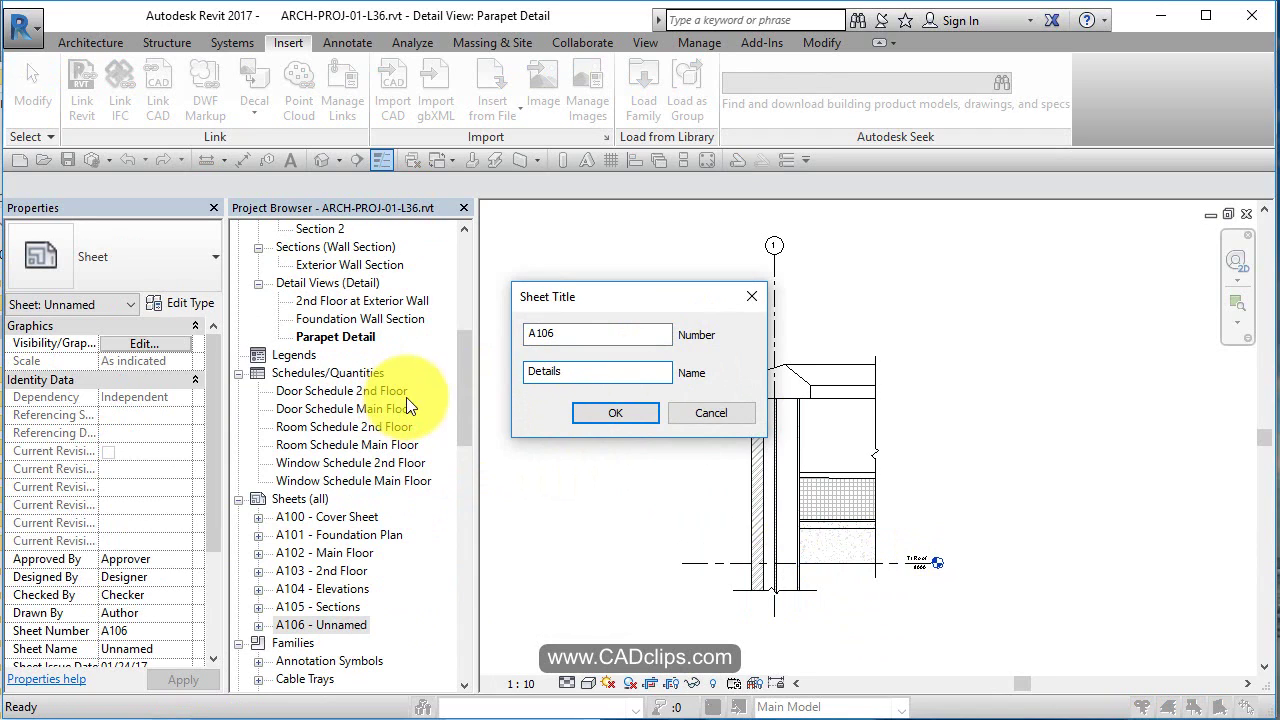
pyautogui.click(599, 412)
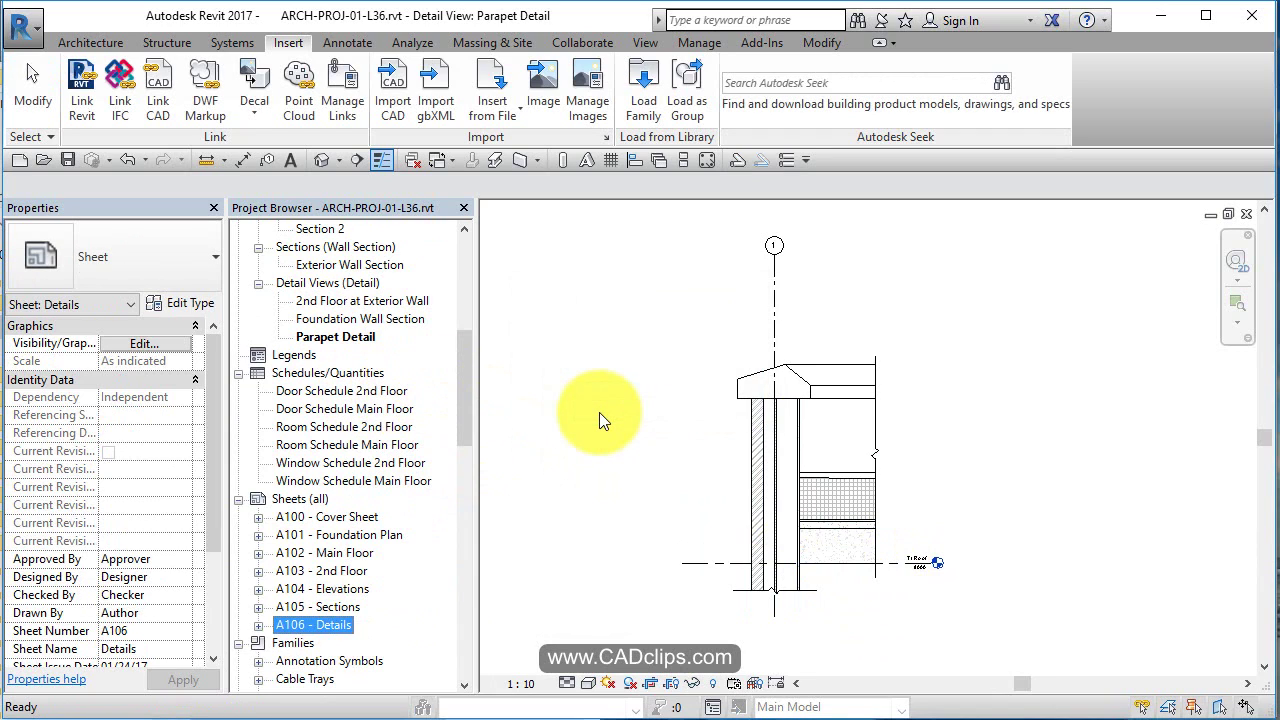
# Set the detail level of the Parapet Detail and Foundation Wall Section views to Fine.
pyautogui.click(976, 411)
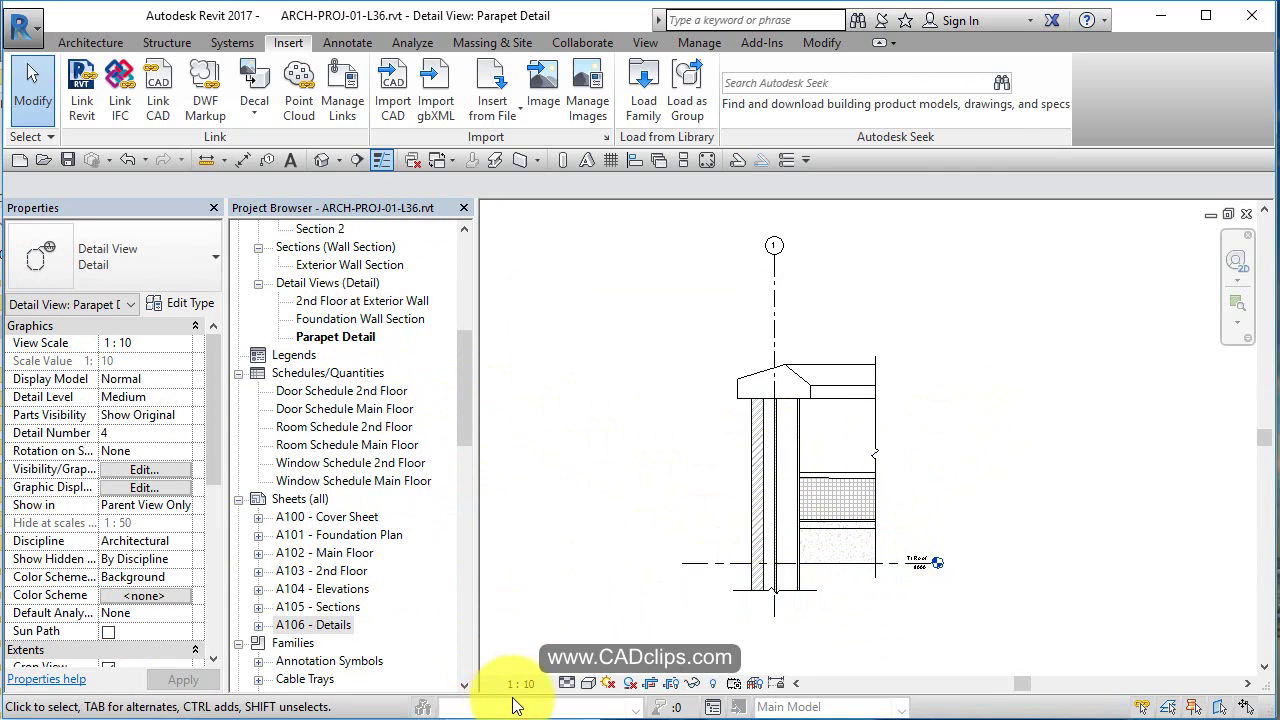
pyautogui.click(588, 683)
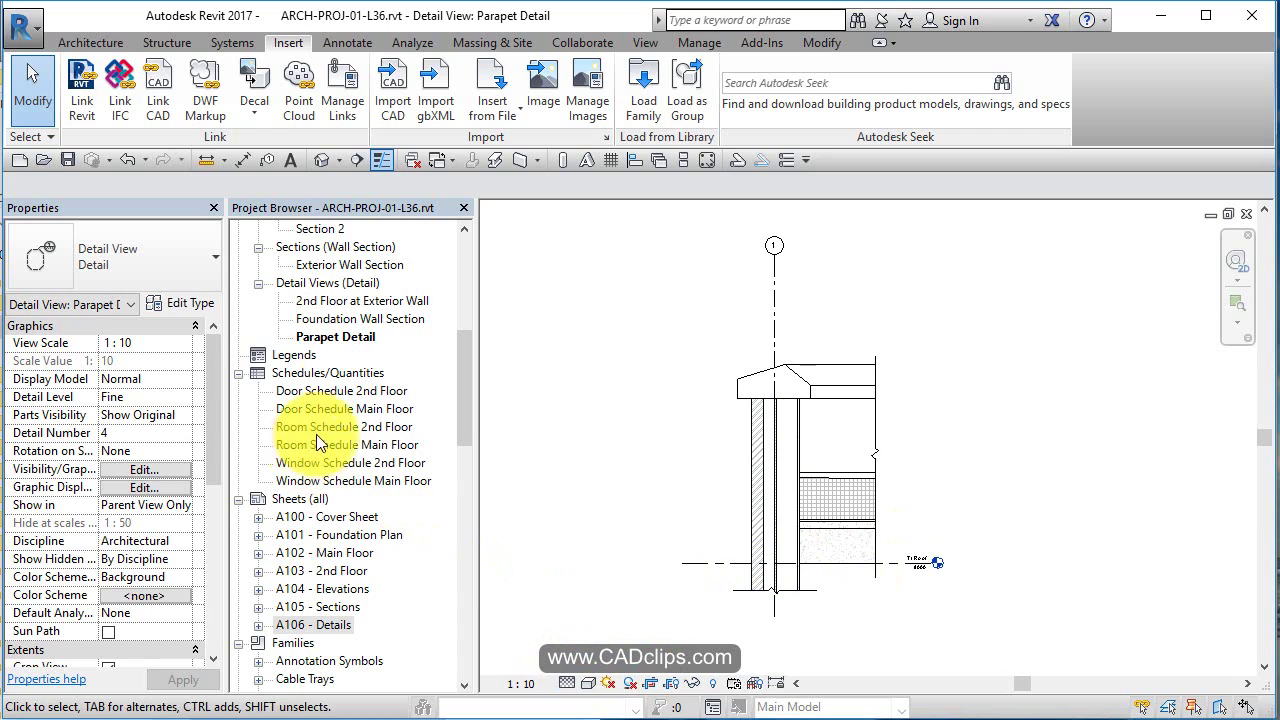
pyautogui.doubleClick(358, 319)
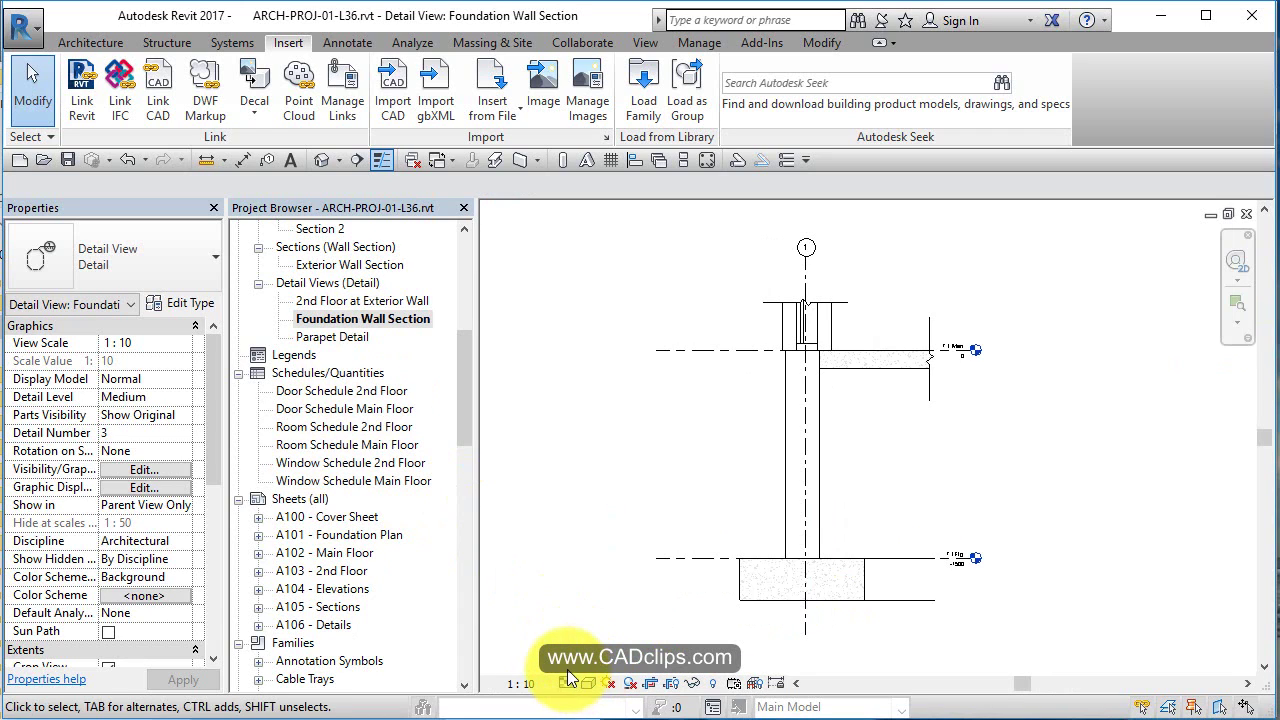
pyautogui.click(588, 683)
pyautogui.click(590, 657)
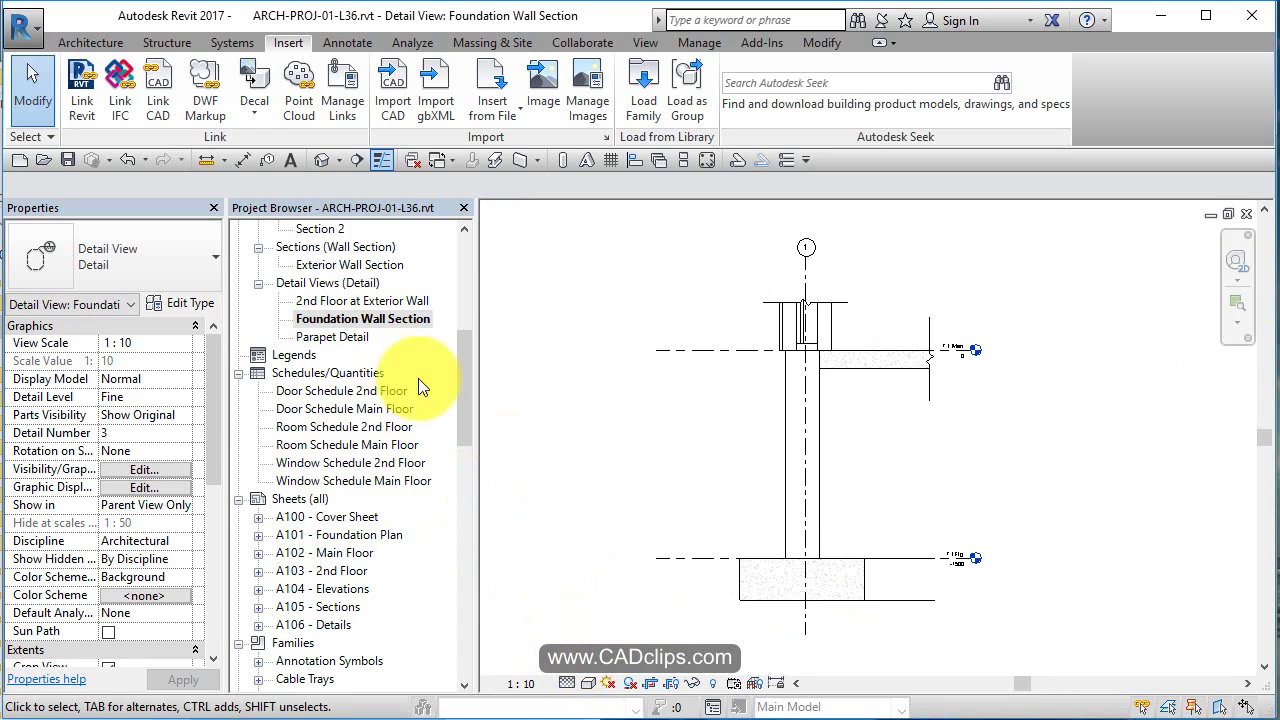
# Set the 2nd Floor at Exterior Wall view's detail level to Fine, check its floor and wall junction, and open sheet A106 - Details.
pyautogui.doubleClick(352, 299)
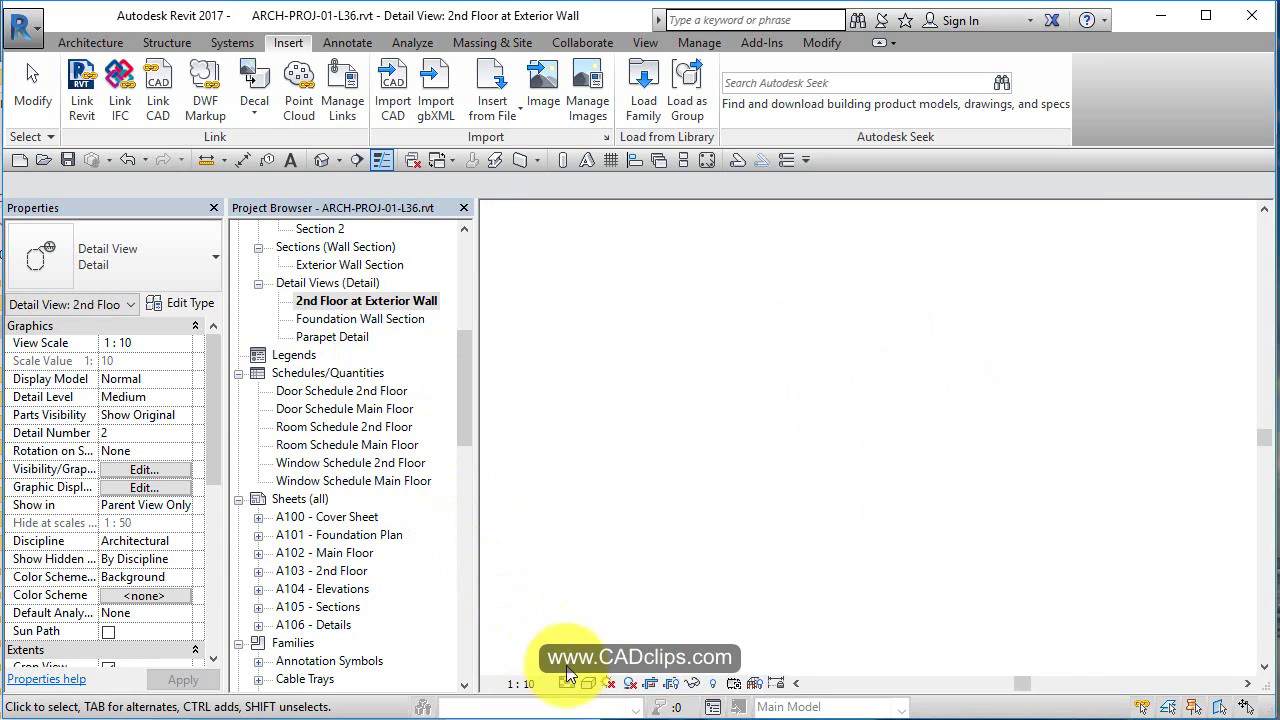
pyautogui.click(566, 683)
pyautogui.click(585, 655)
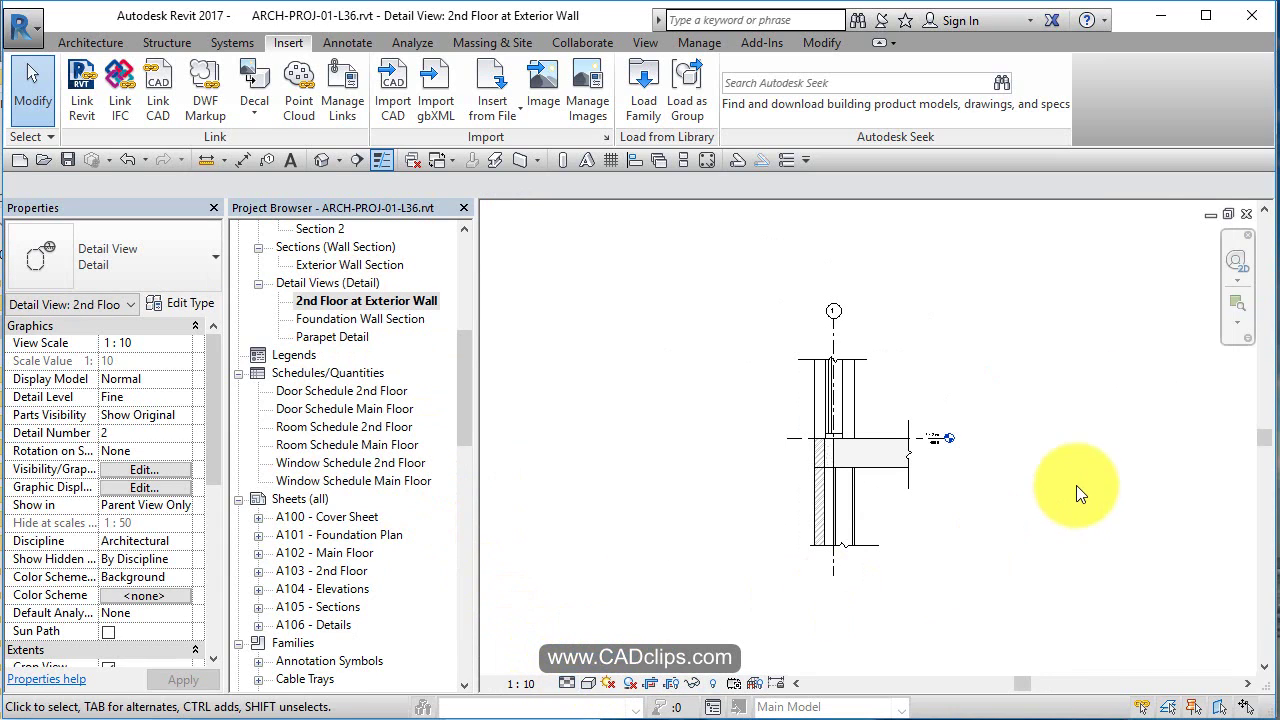
pyautogui.scroll(4, 876, 495)
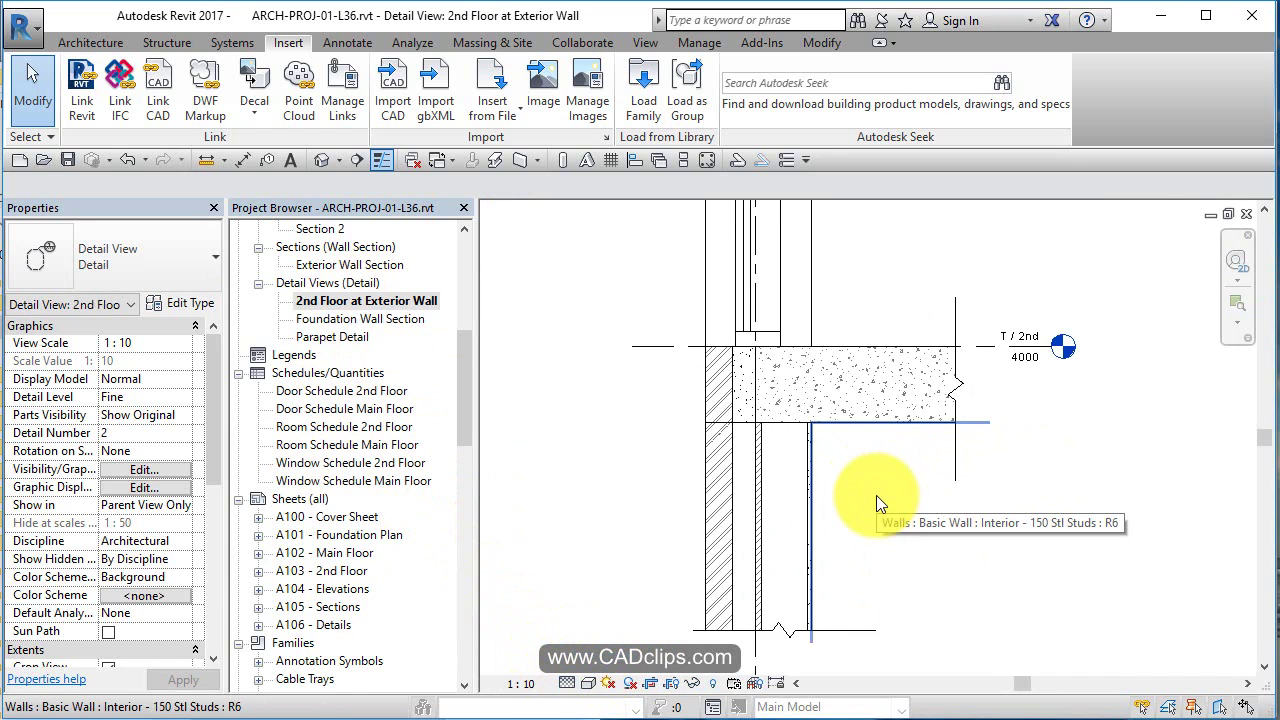
pyautogui.moveTo(867, 381); pyautogui.dragTo(860, 457, button='middle')
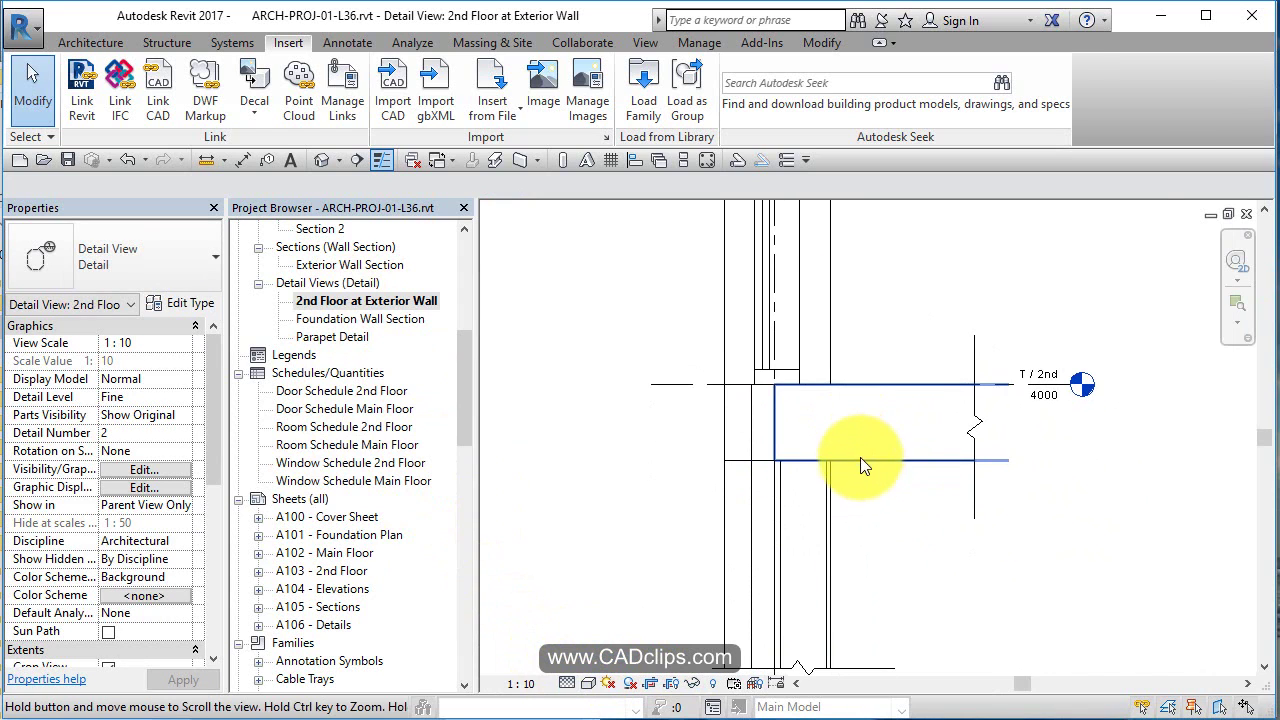
pyautogui.scroll(-4, 1017, 523)
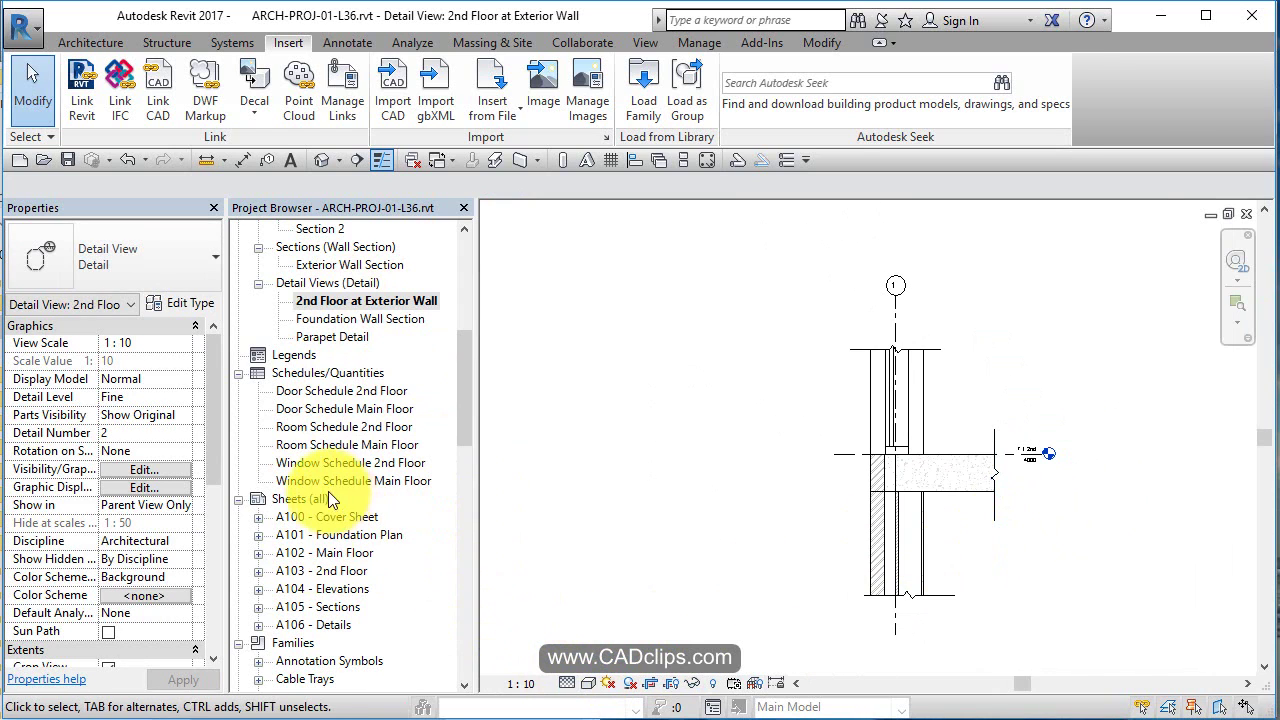
pyautogui.doubleClick(318, 625)
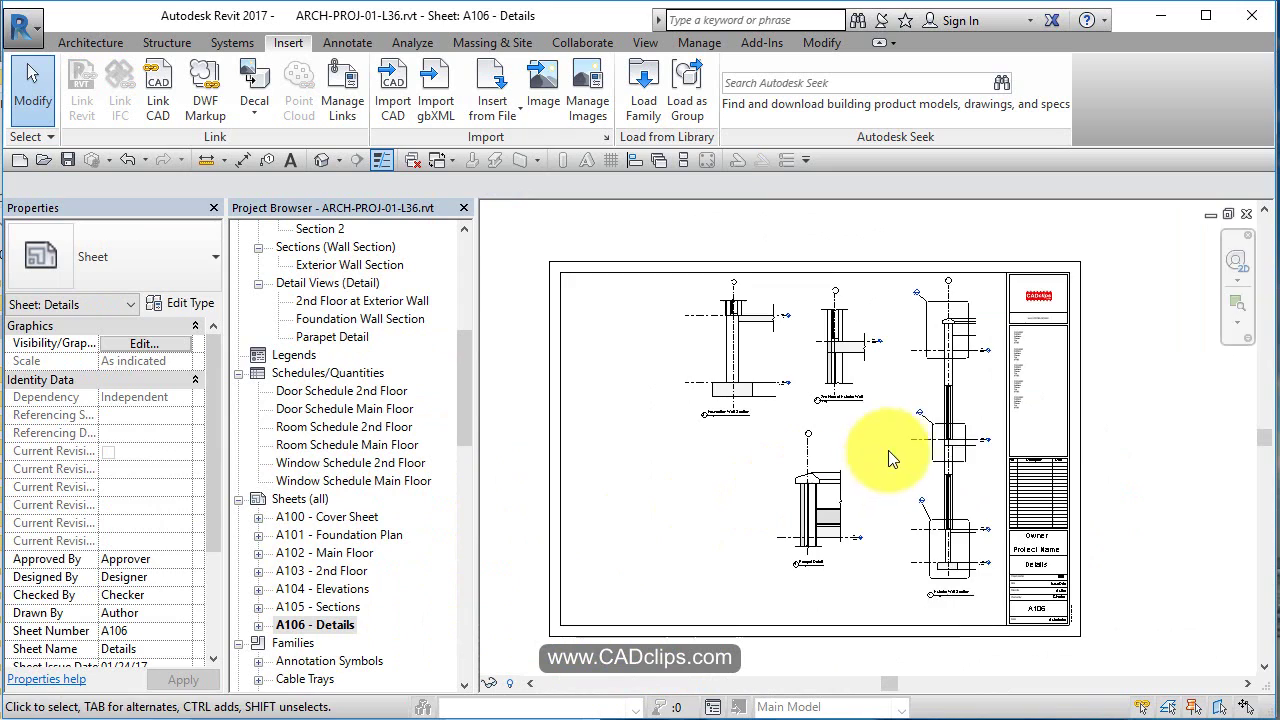